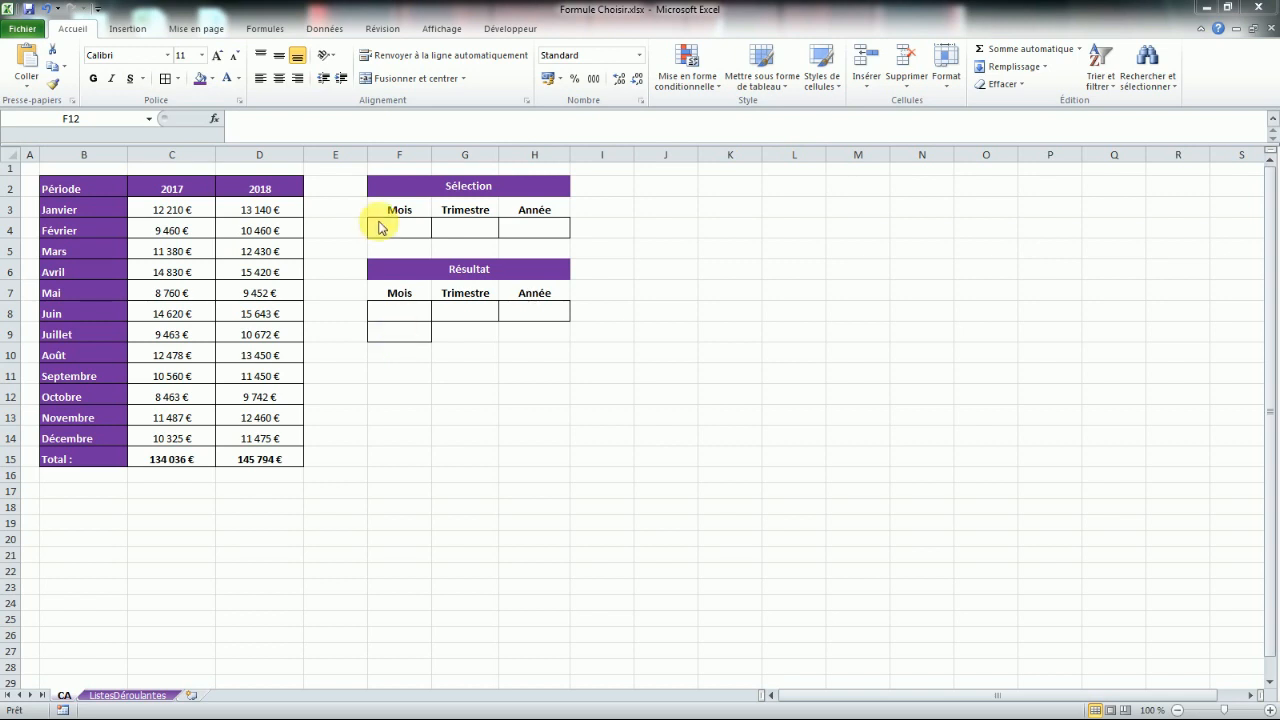
- Choose month number 3 for the Mois selection in cell F4
click(422, 229)
click(439, 230)
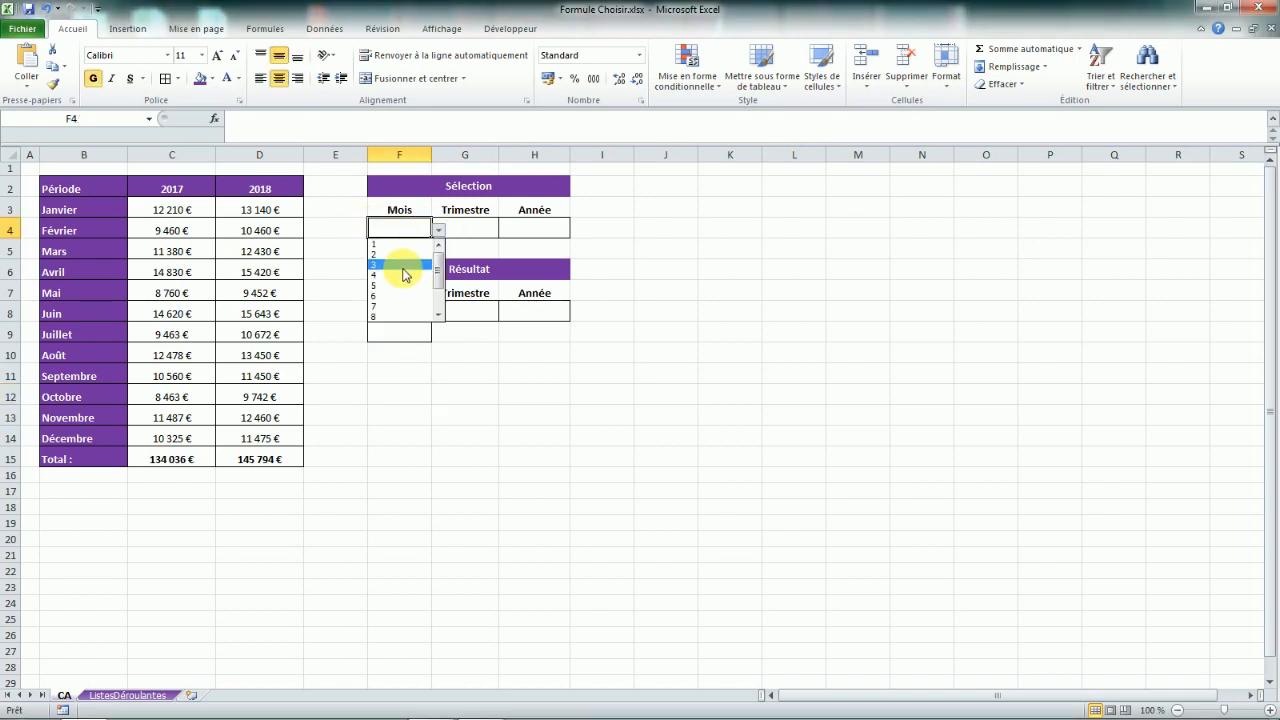
click(402, 265)
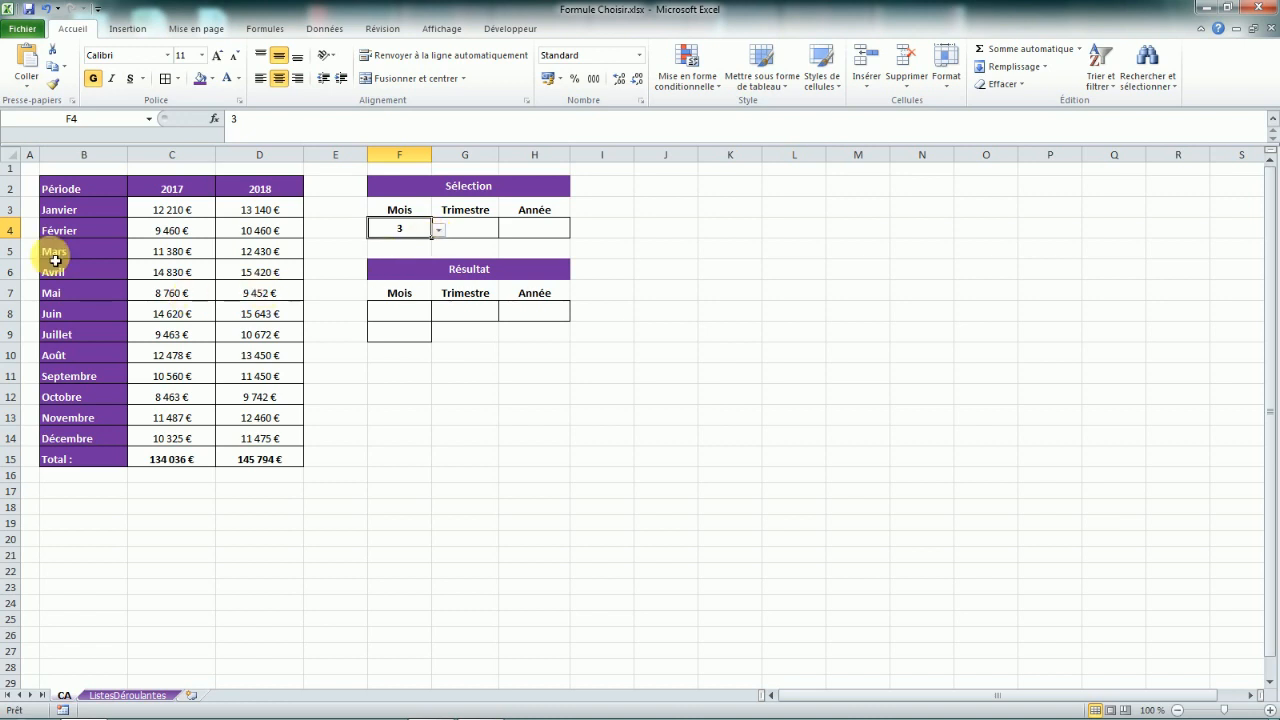
- Begin a CHOISIR formula in cell F9 of the Résultat block, using the selected month in F4 as the index number
click(415, 316)
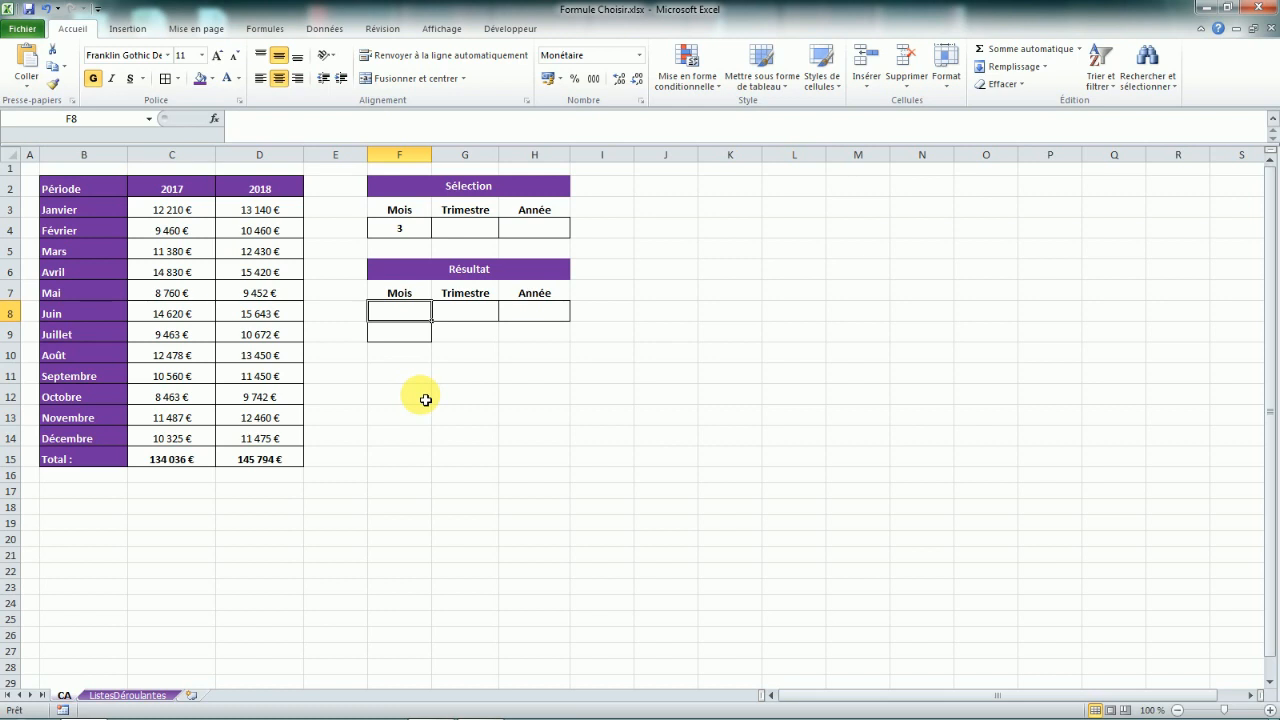
click(419, 336)
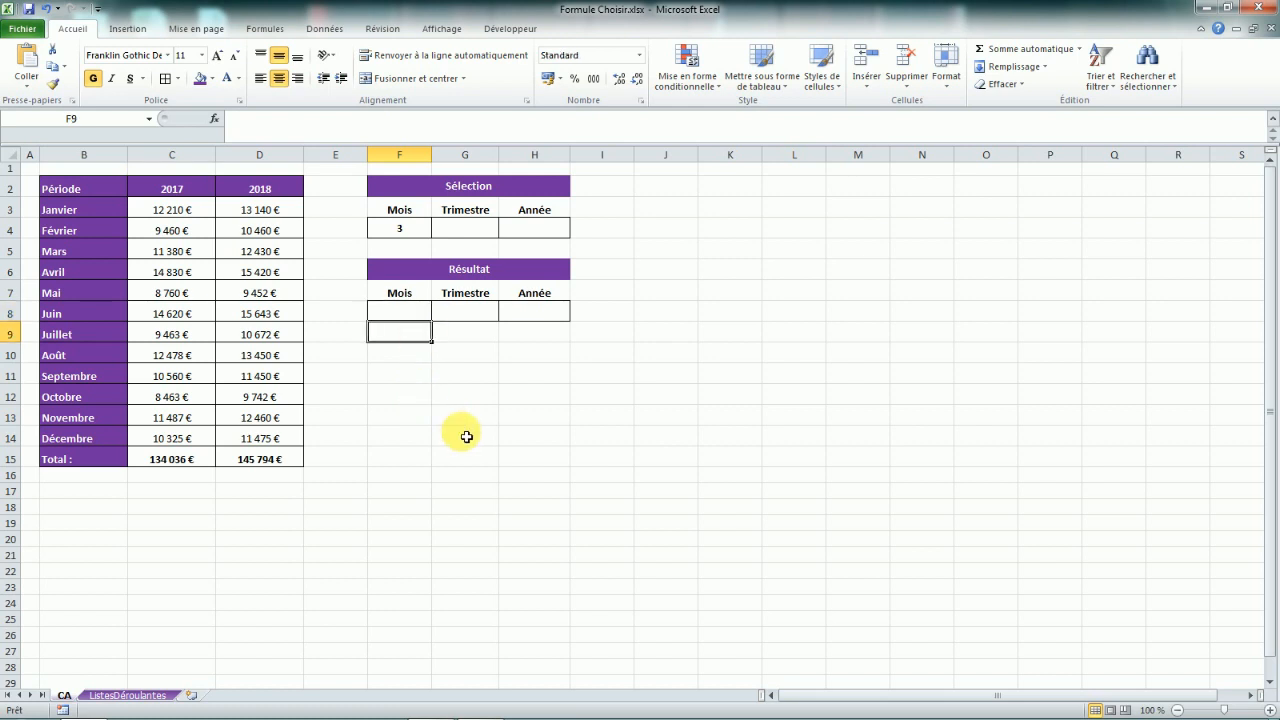
text(=)
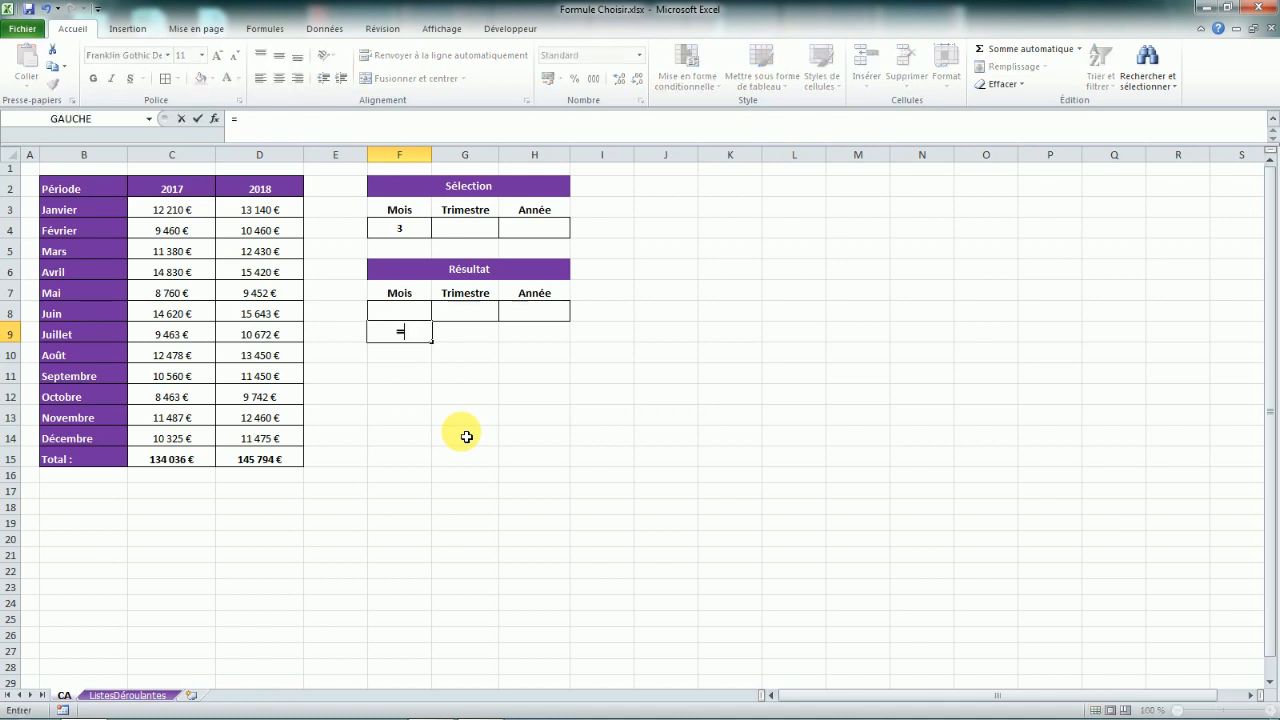
key(Caps_Lock)
text(CHOISIR)
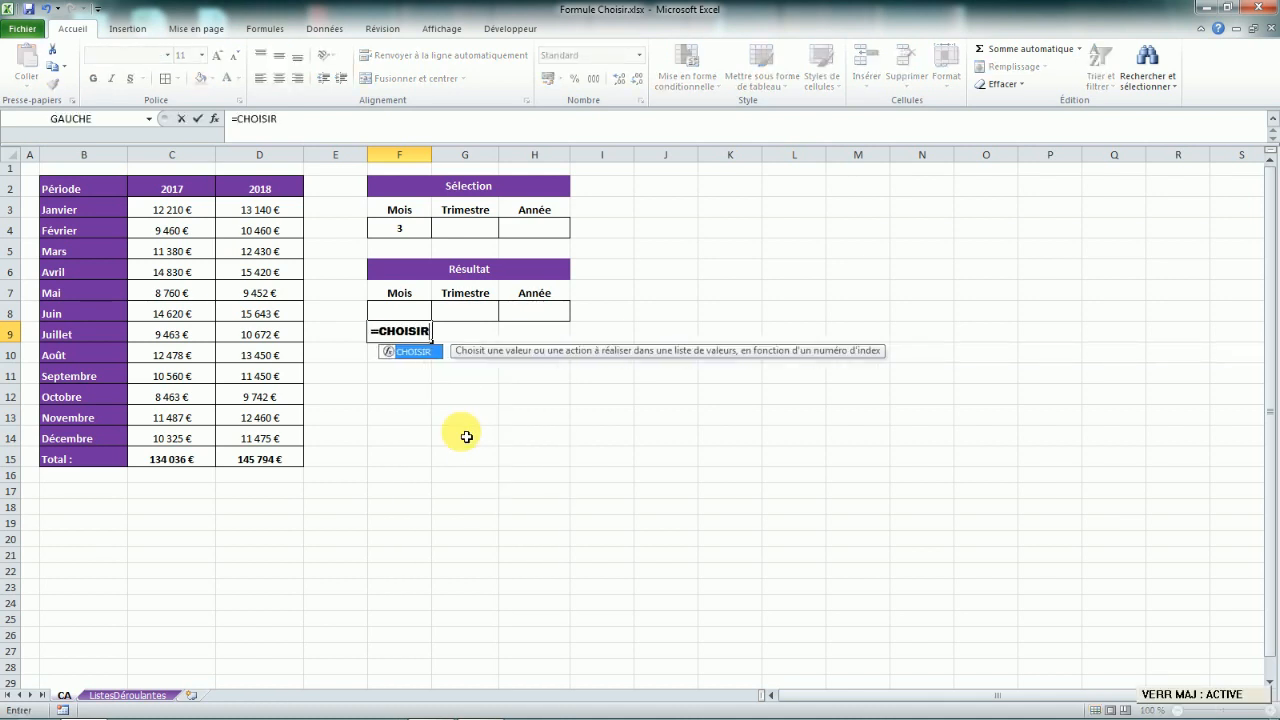
key(Caps_Lock)
text(()
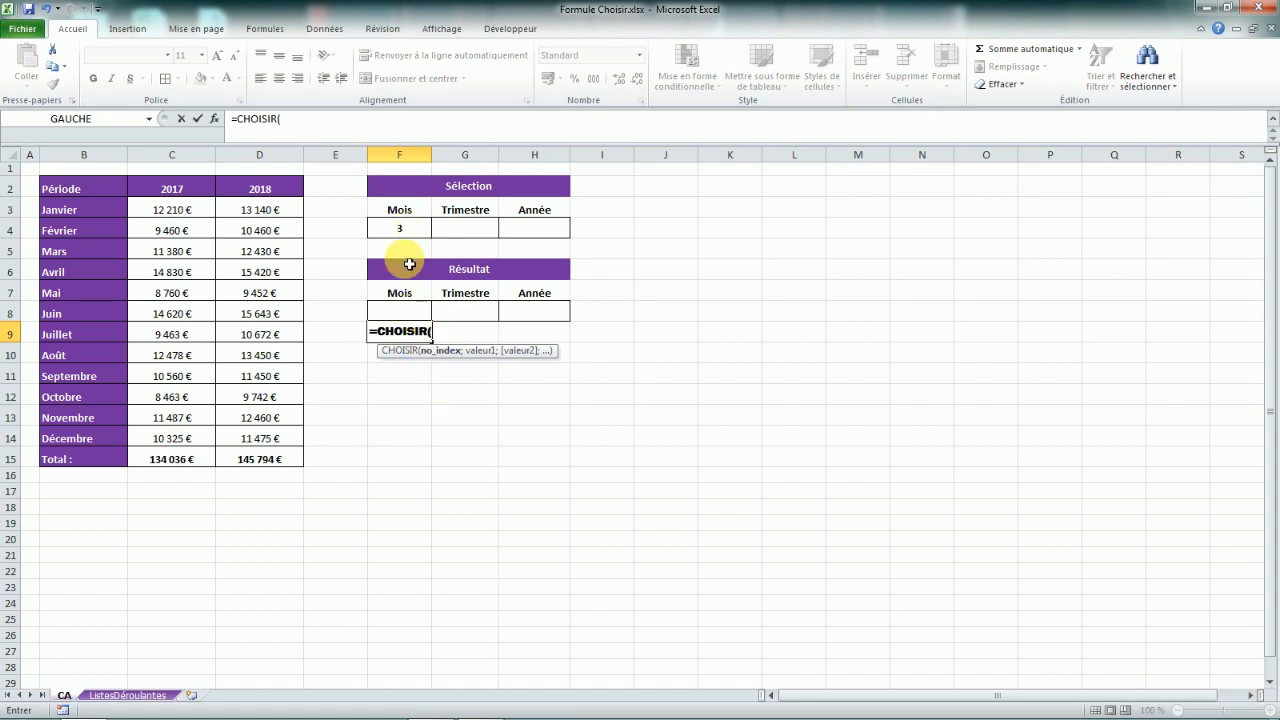
click(406, 231)
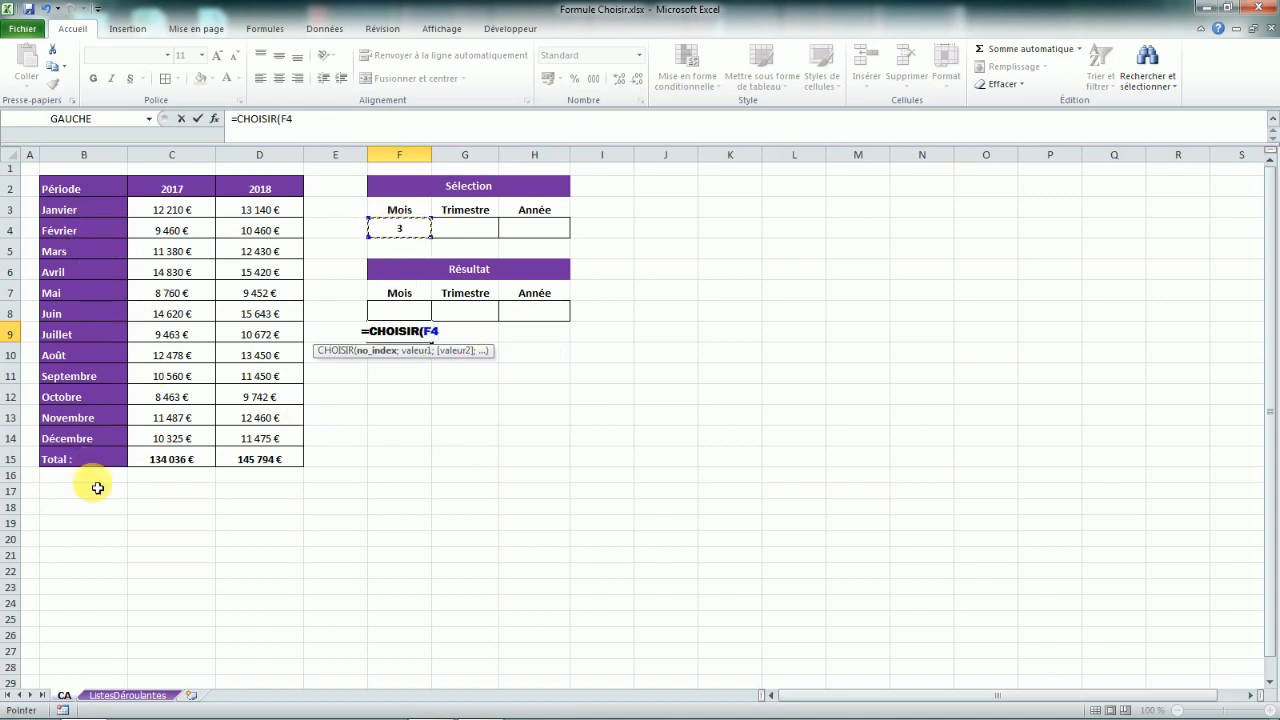
text(;)
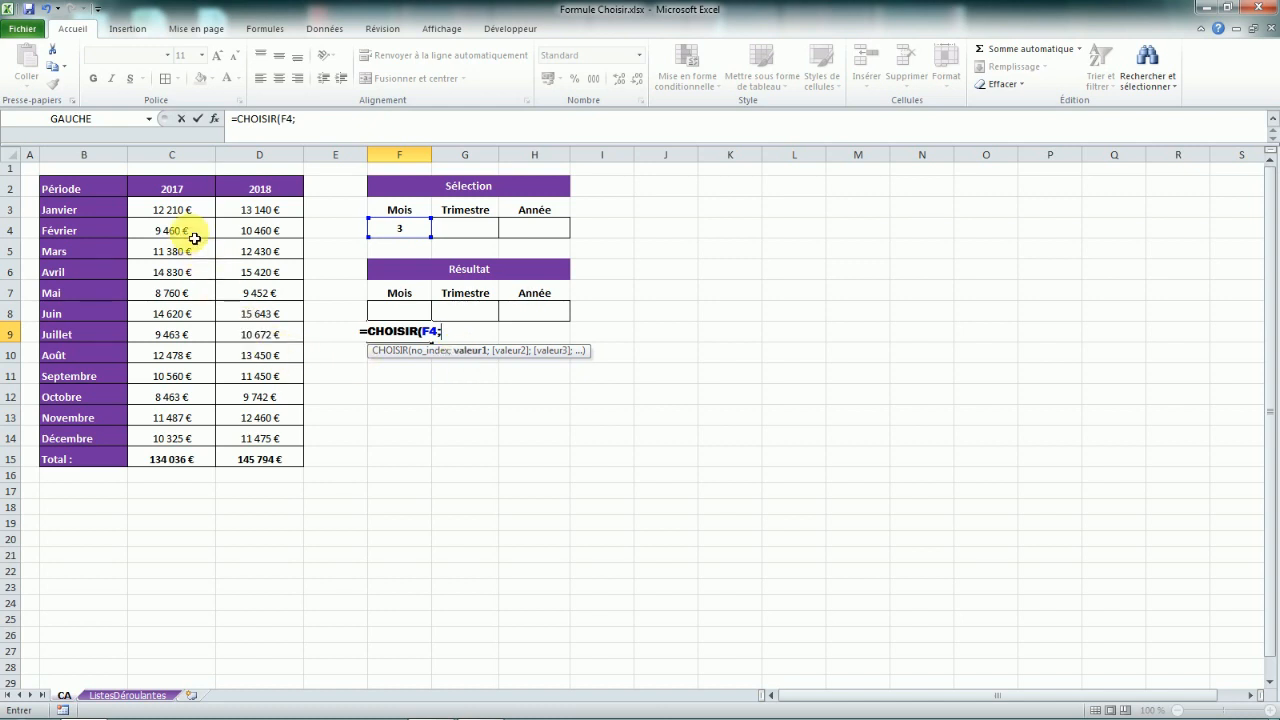
- Add the month names in B3 through B14 as twelve separate values, in order, and complete the CHOISIR formula in F9
click(83, 212)
text(;)
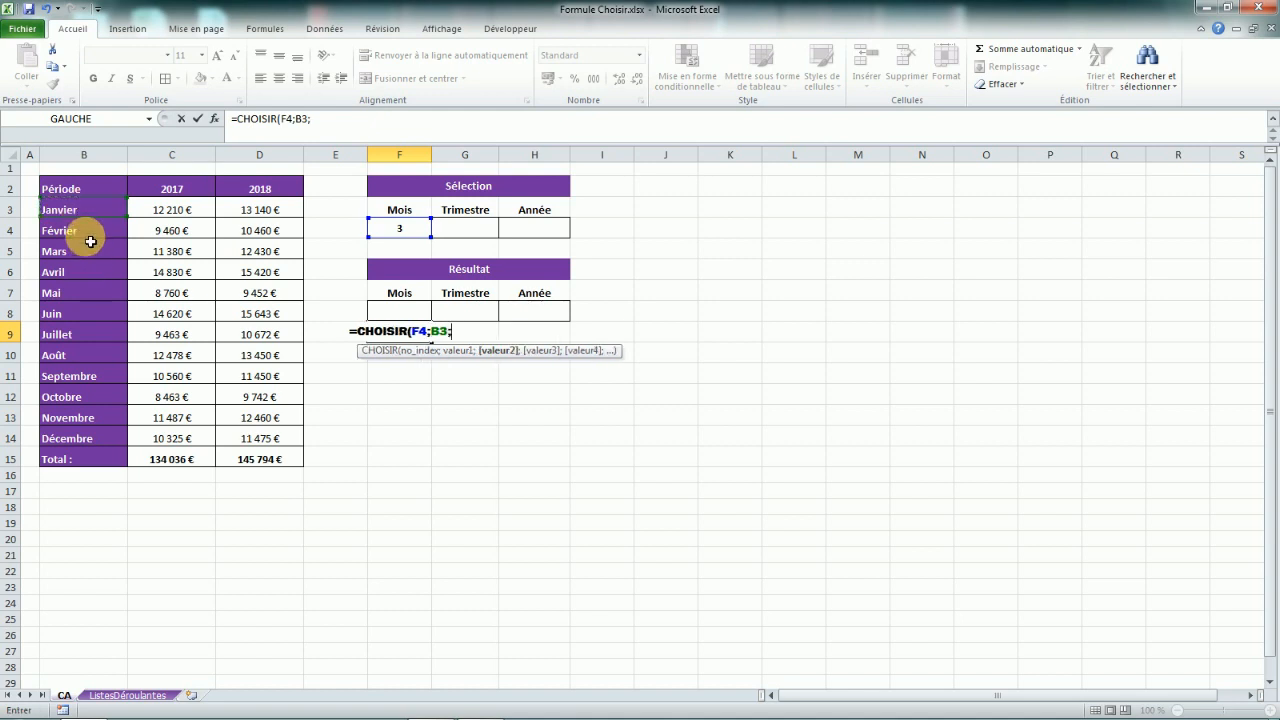
click(85, 231)
text(;)
click(86, 251)
text(;)
click(86, 272)
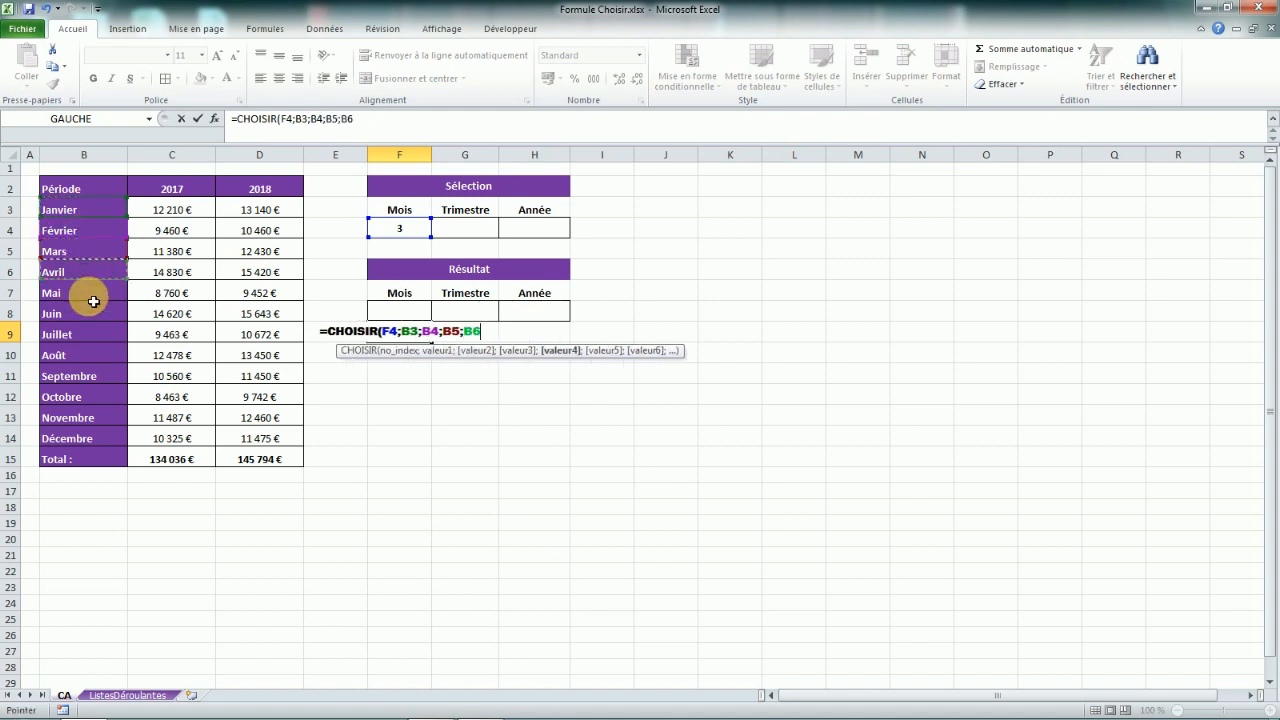
text(;)
click(86, 293)
text(;)
click(86, 318)
text(;)
click(81, 336)
text(;)
click(83, 354)
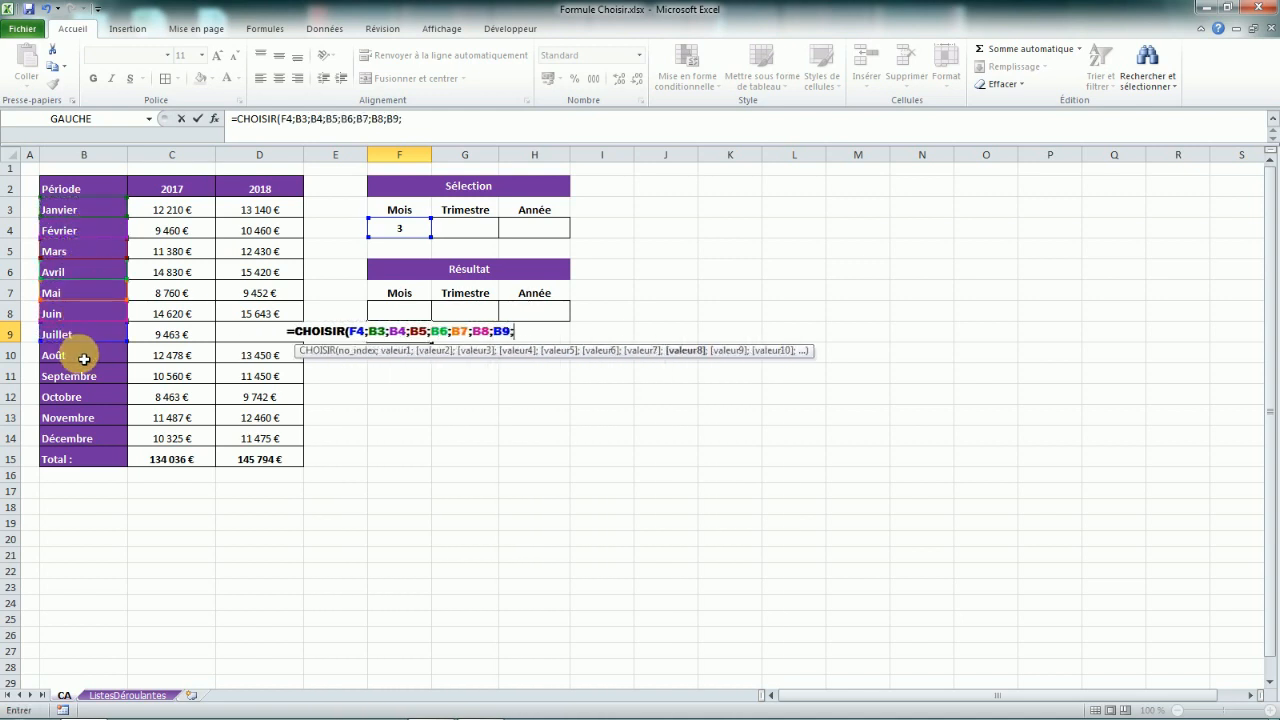
text(;)
click(81, 384)
text(;)
click(80, 398)
text(;)
click(80, 418)
text(;)
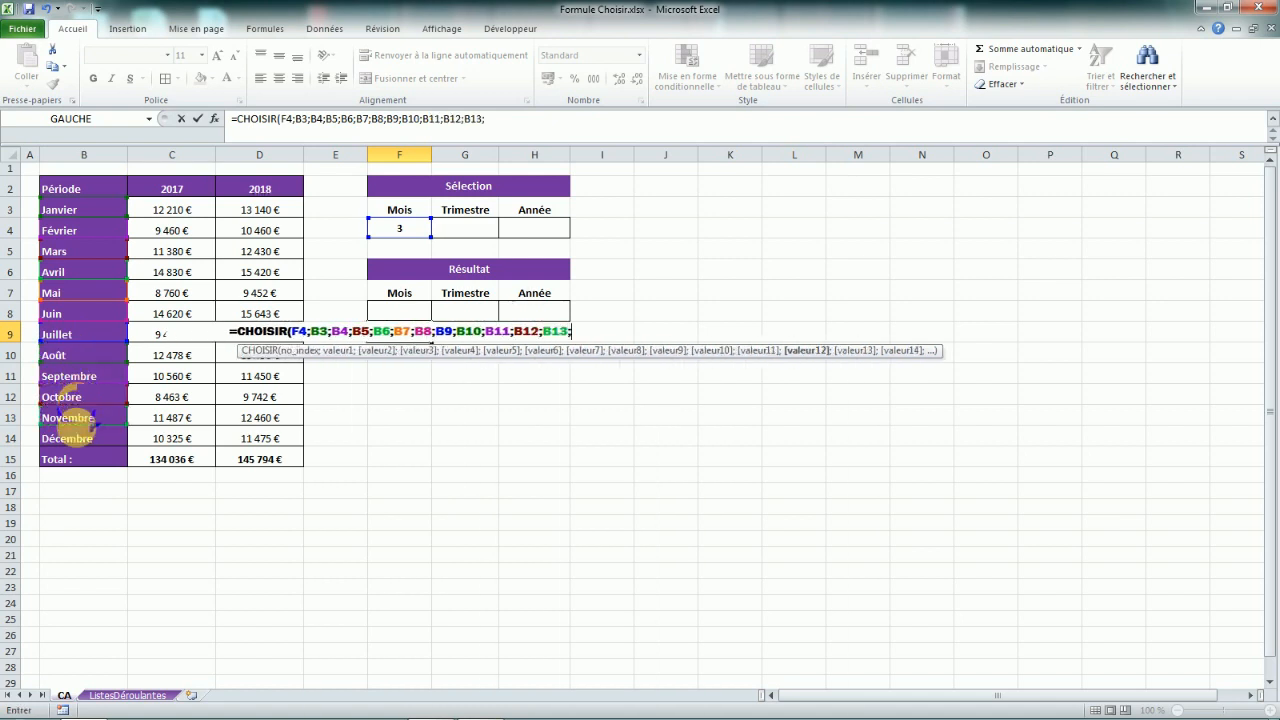
click(81, 444)
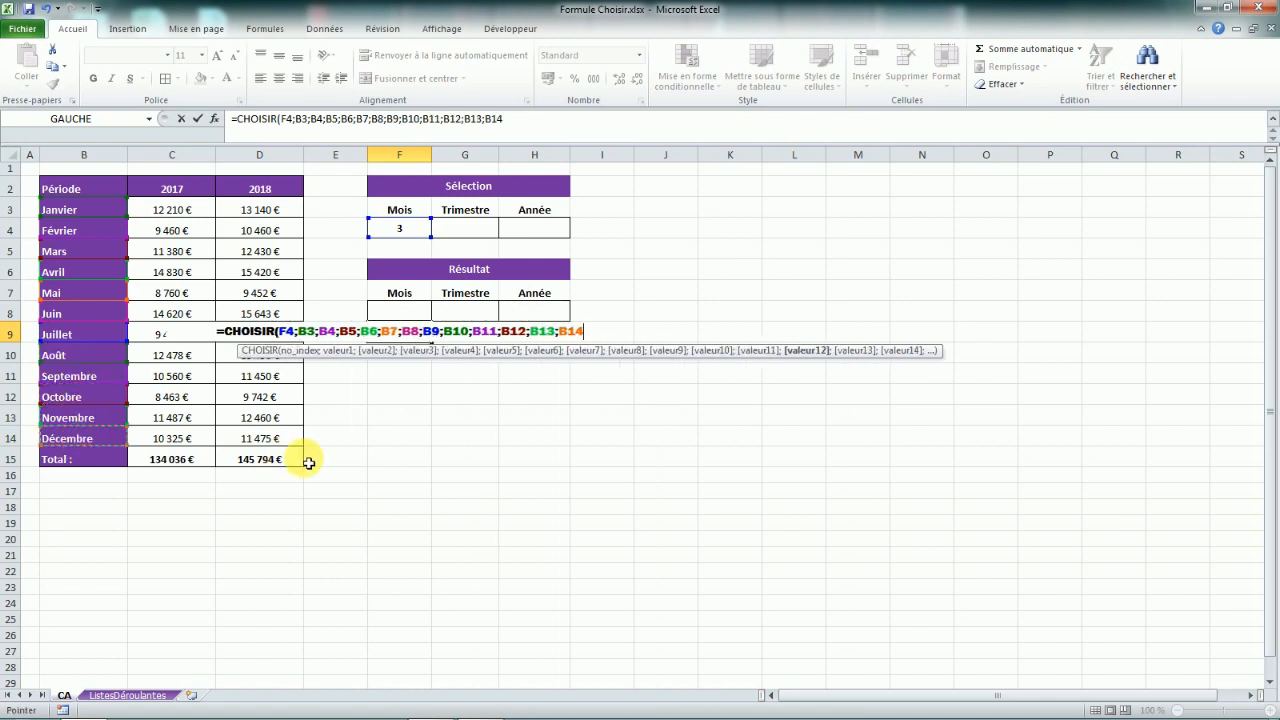
text())
key(Return)
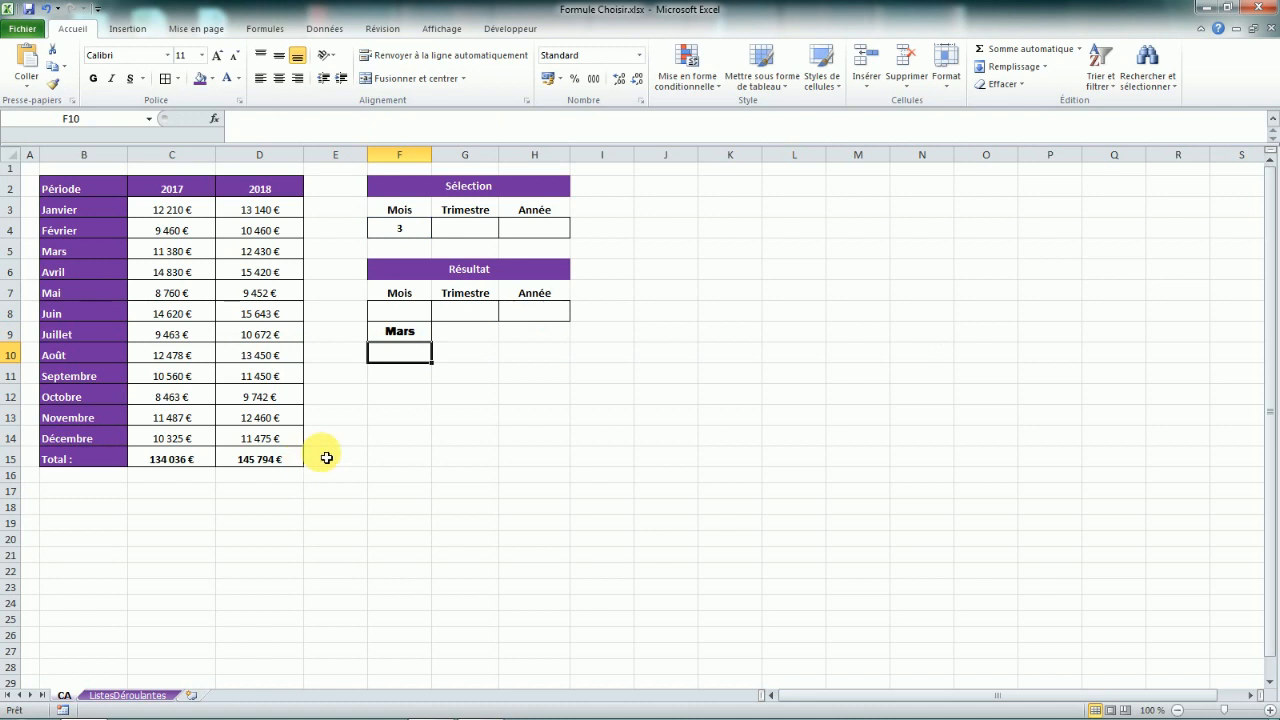
- Change the Mois selection in F4 to 9 and fit column F's width to its contents
click(405, 229)
click(438, 229)
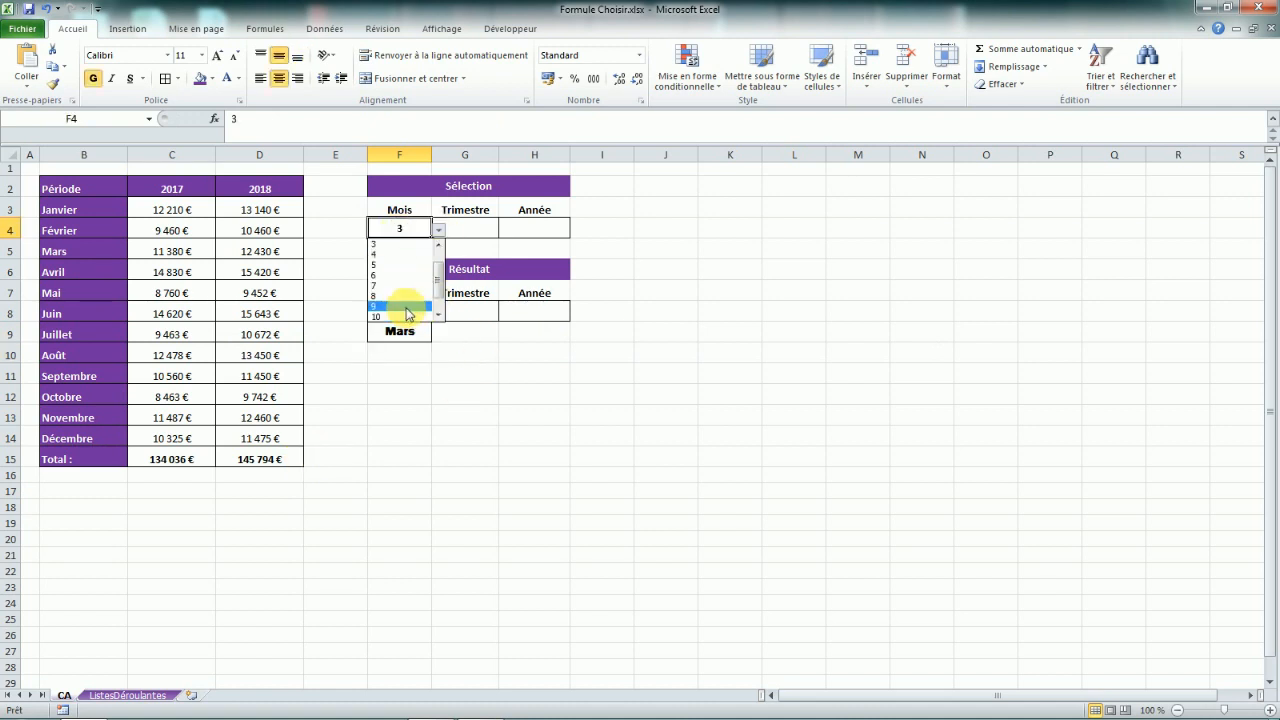
click(400, 305)
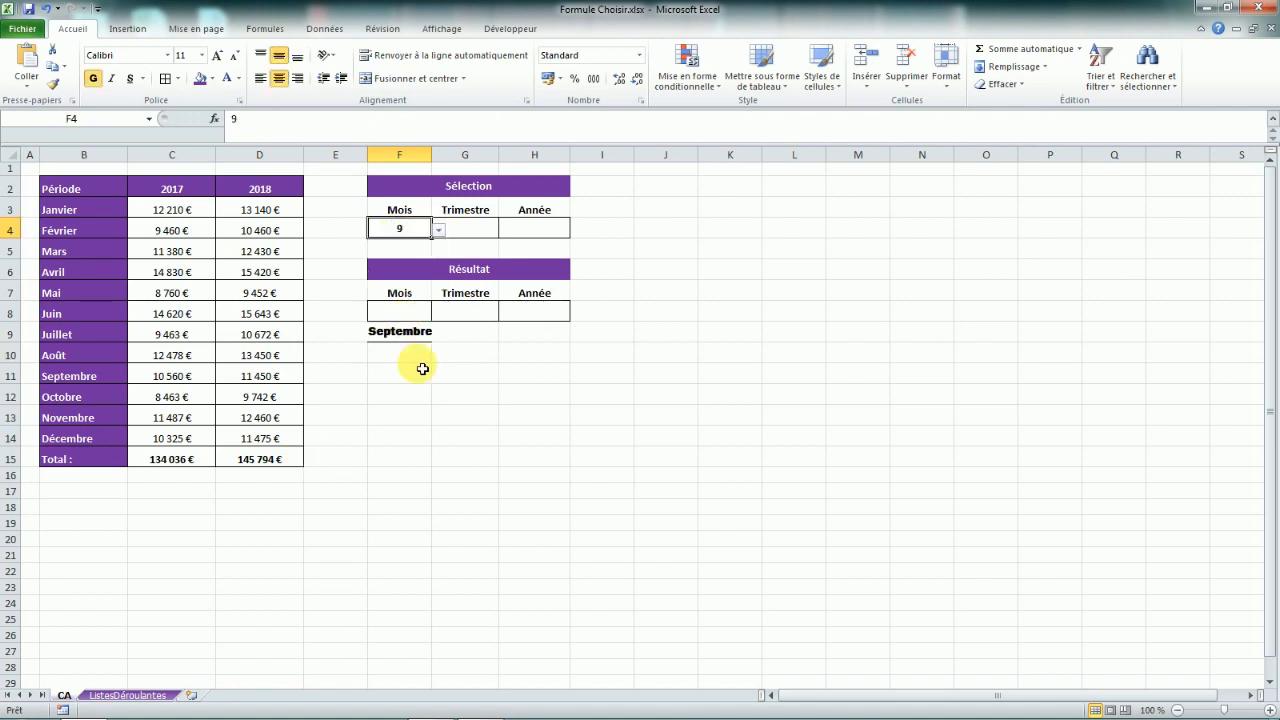
double_click(432, 155)
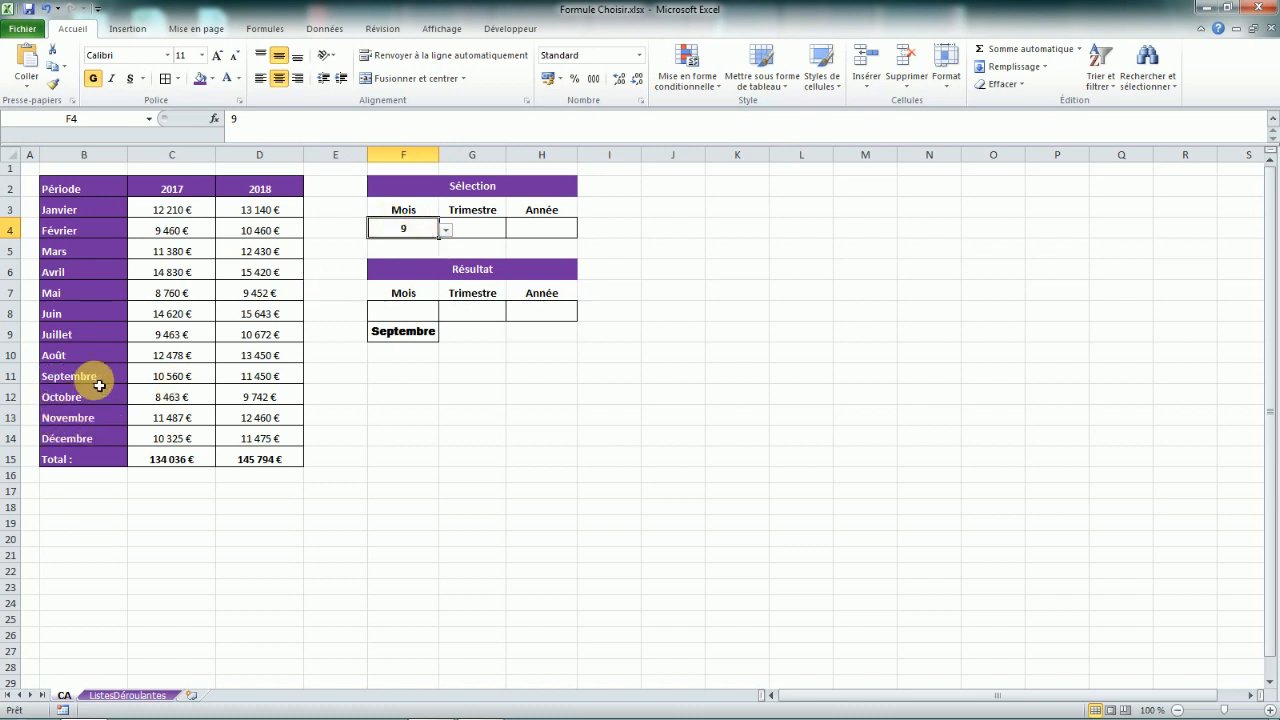
click(414, 331)
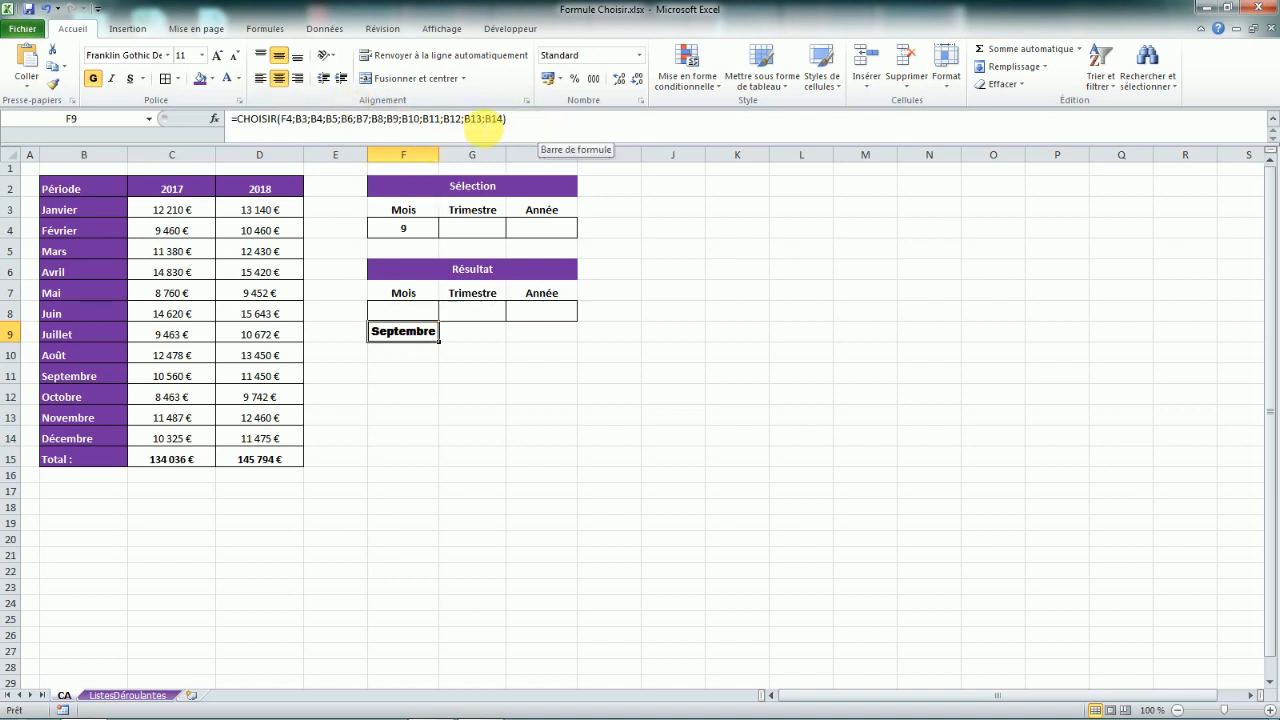
key(Return)
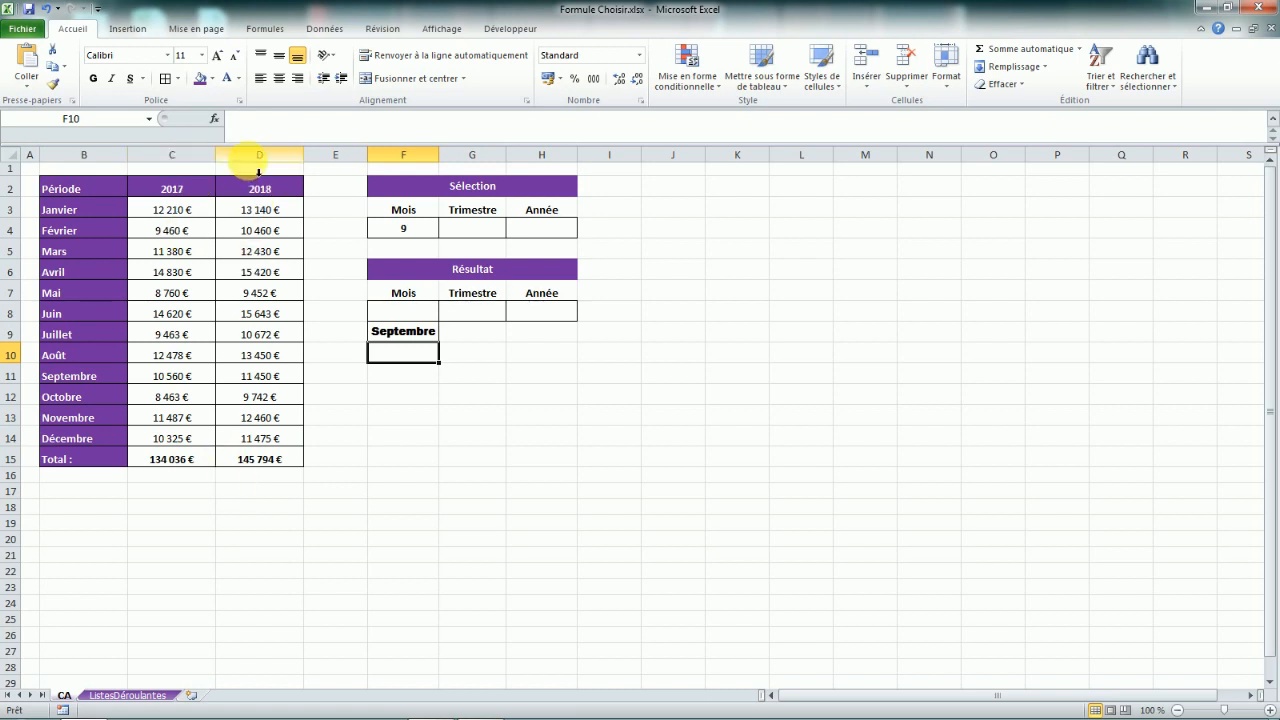
- Begin a CHOISIR formula in cell F8 under the Résultat Mois heading, with F4 as the index number
click(385, 315)
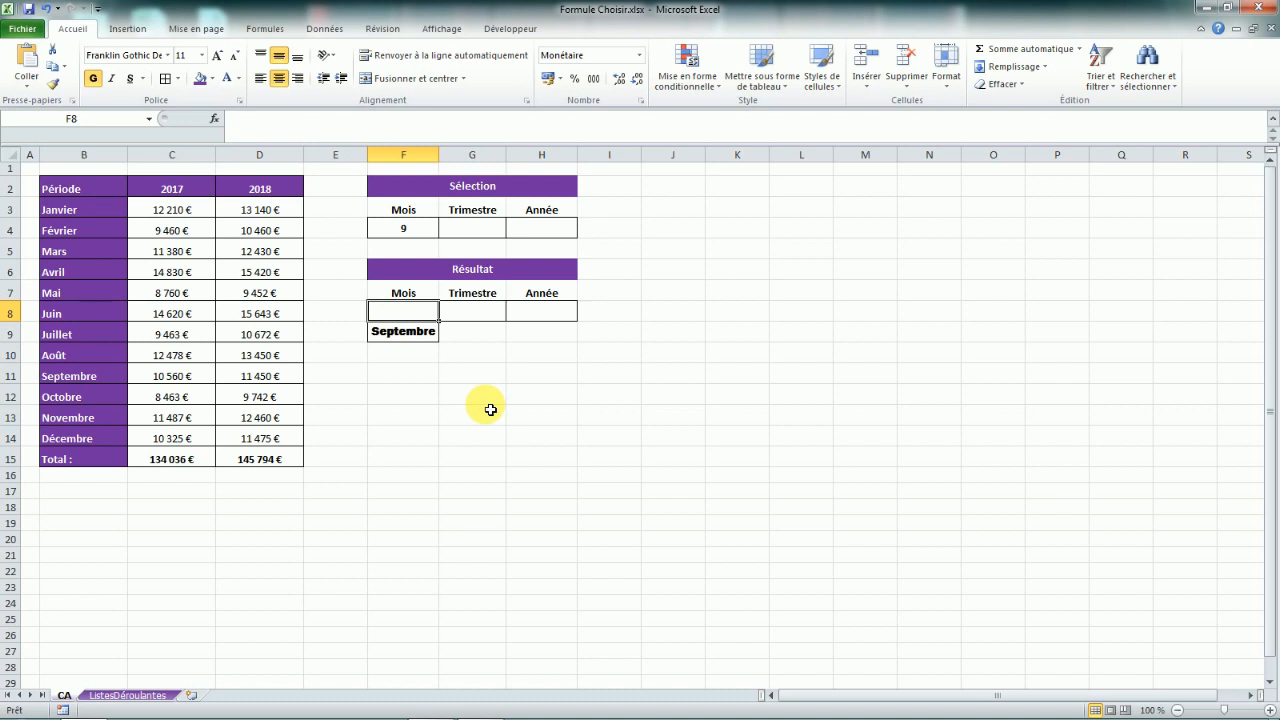
key(Caps_Lock)
text(=CHOISIR)
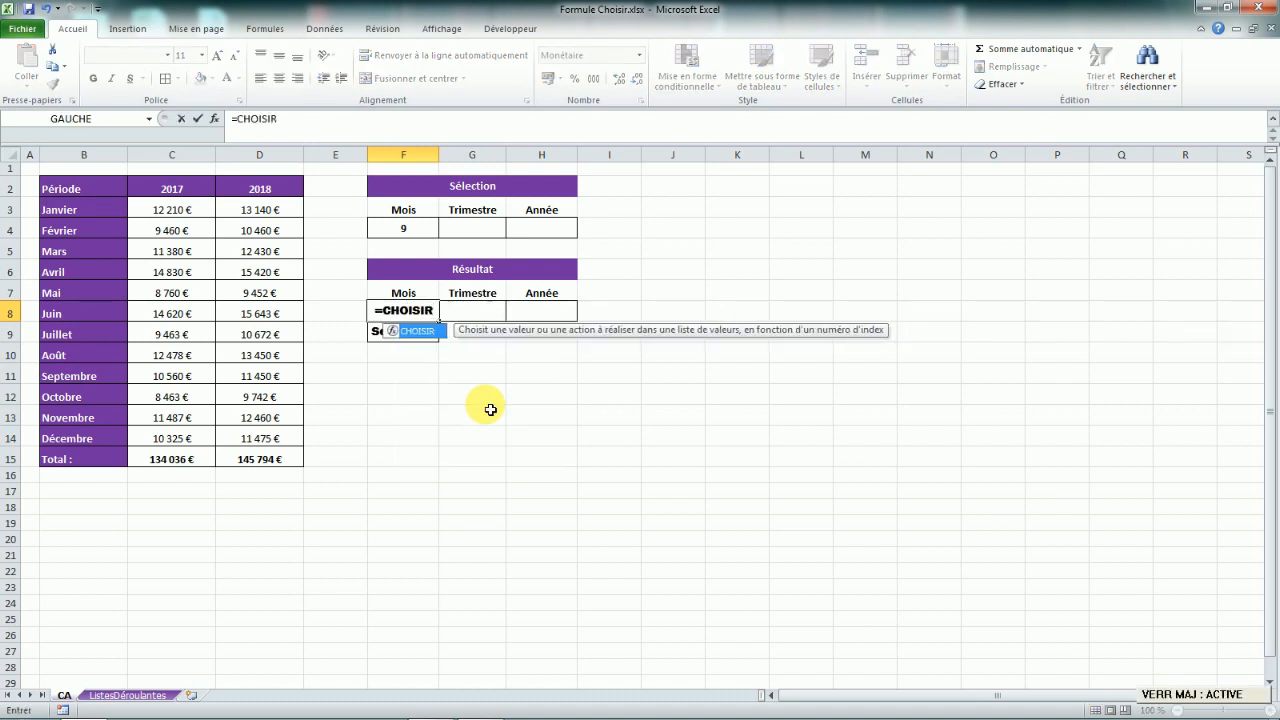
key(Caps_Lock)
text(()
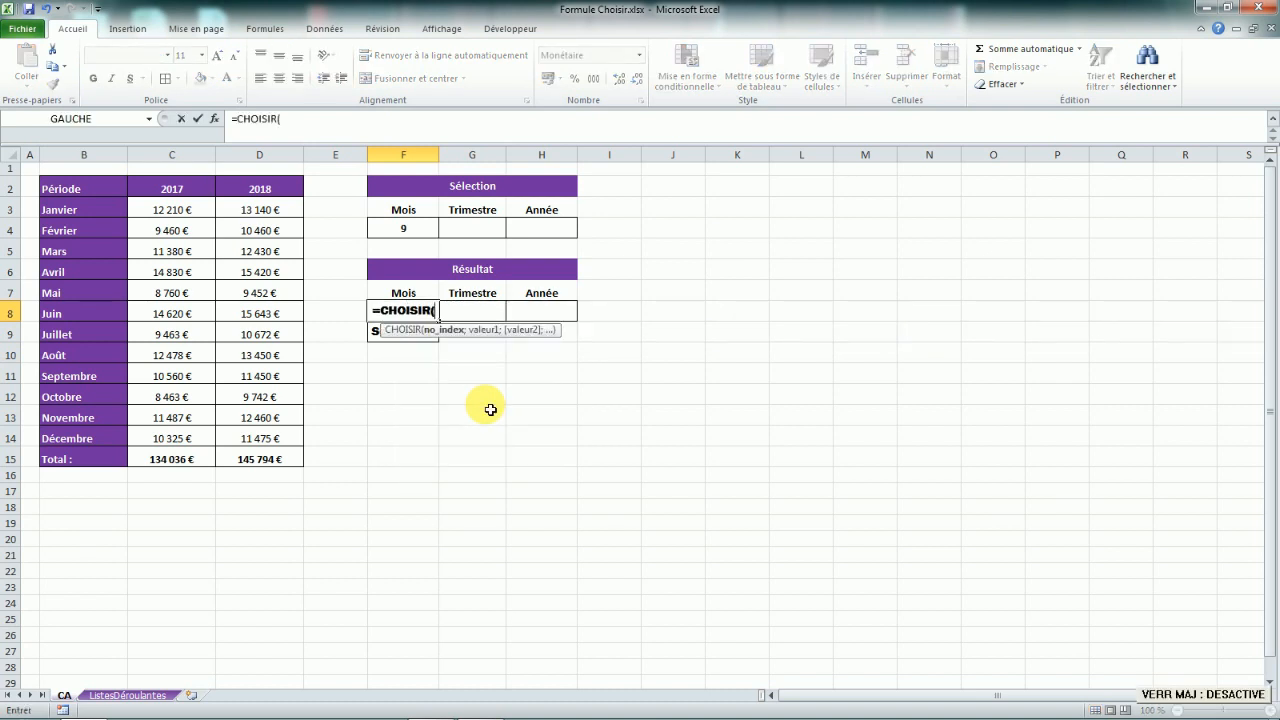
click(398, 233)
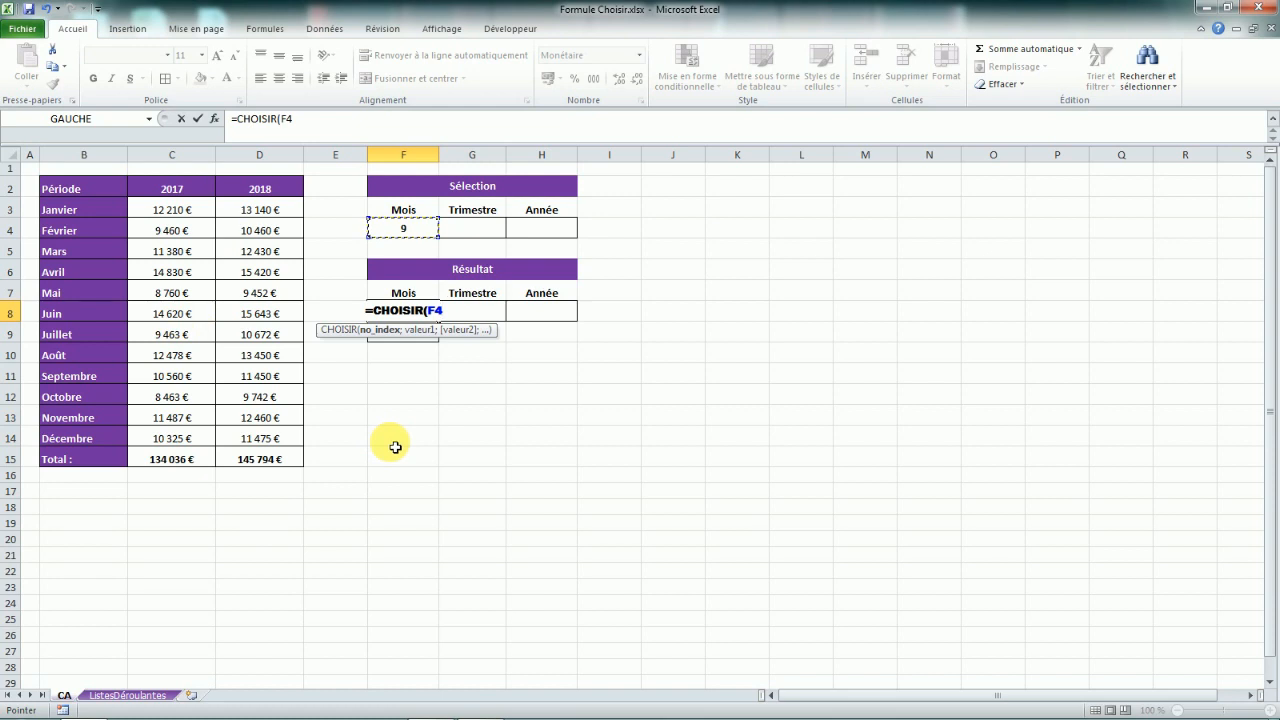
text(;)
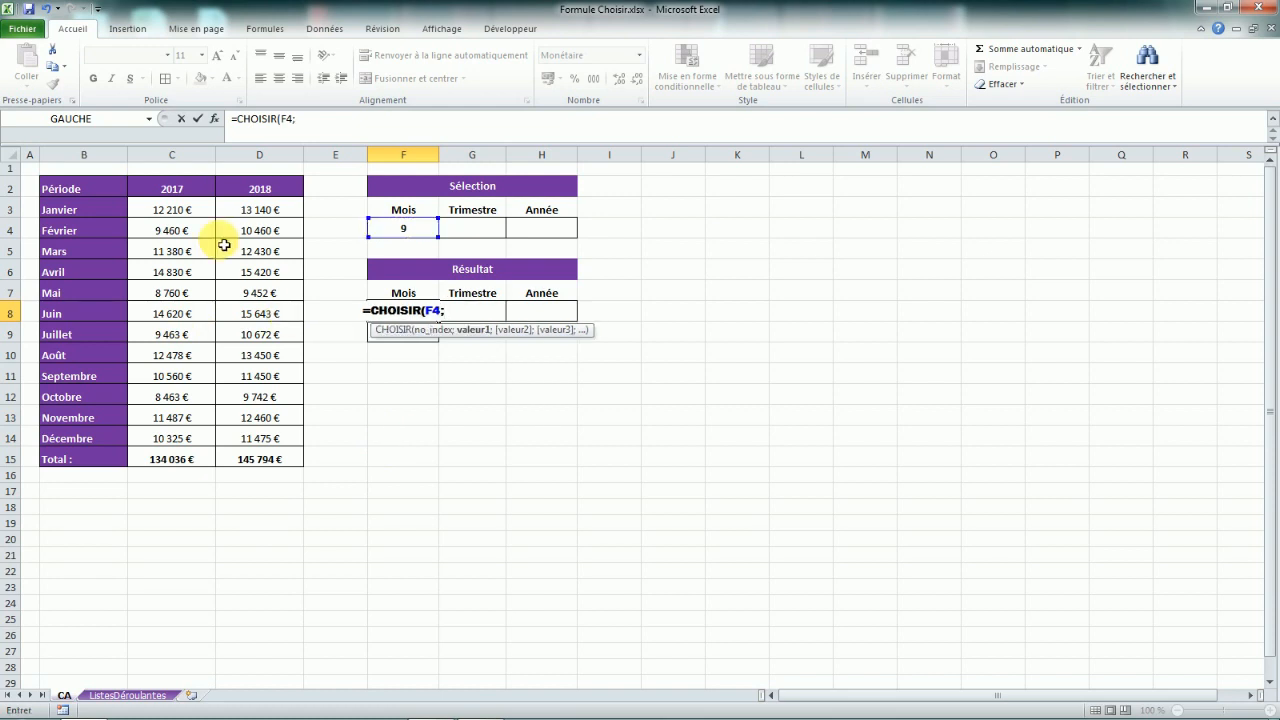
- Add the 2017 amounts in C3 through C14 as twelve separate values, in order, and complete the CHOISIR formula in F8
click(182, 213)
text(;)
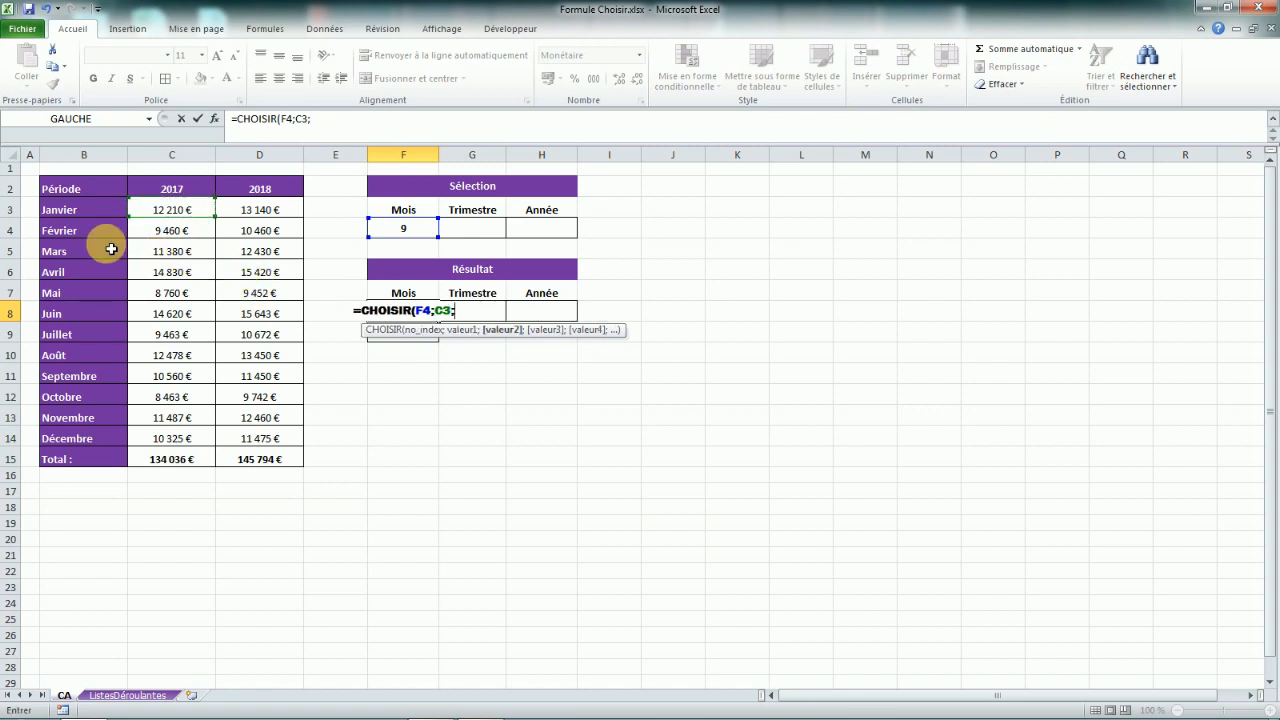
click(168, 231)
text(;)
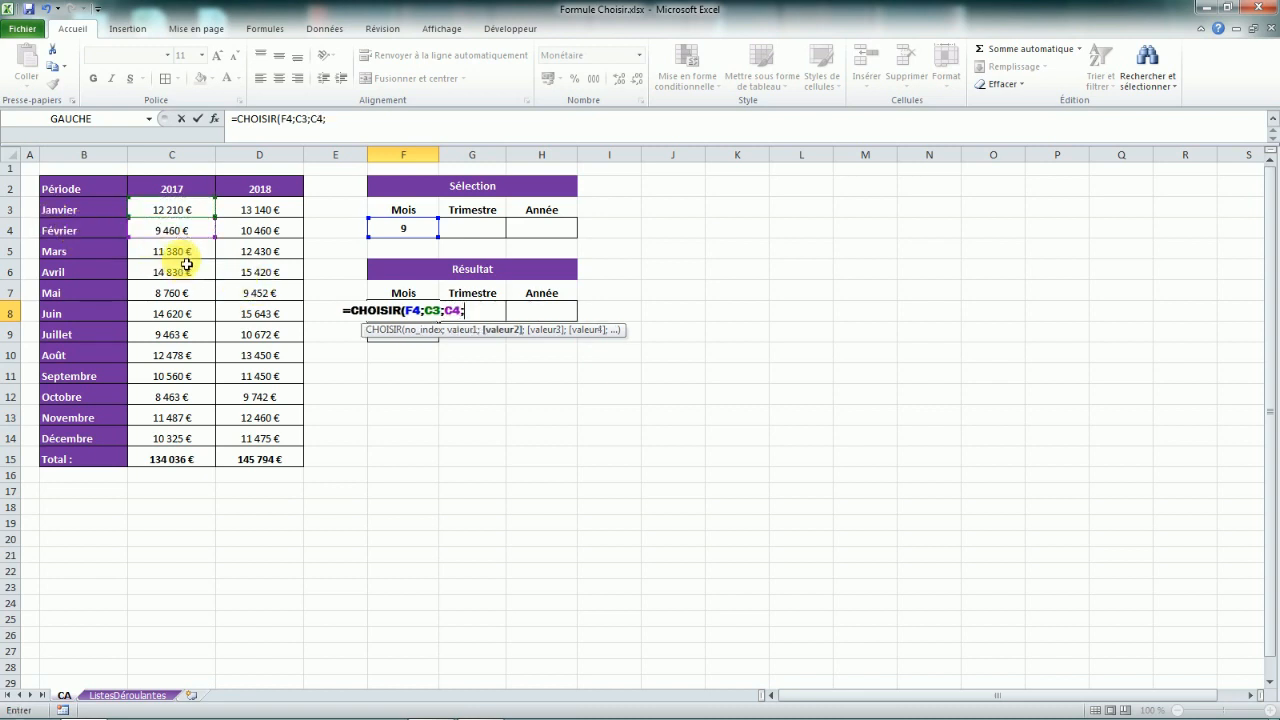
click(177, 251)
text(;)
click(182, 276)
text(;)
click(180, 293)
text(;)
click(178, 313)
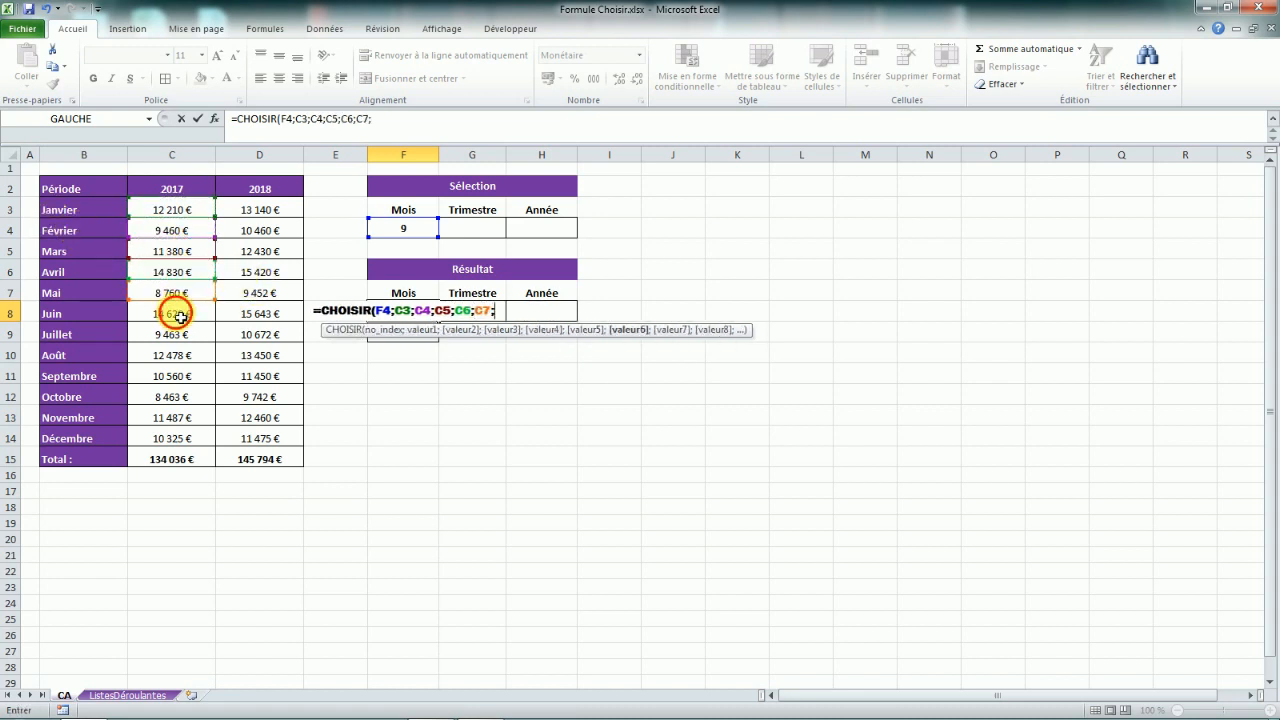
text(;)
click(176, 338)
text(;)
click(166, 356)
text(;)
click(170, 376)
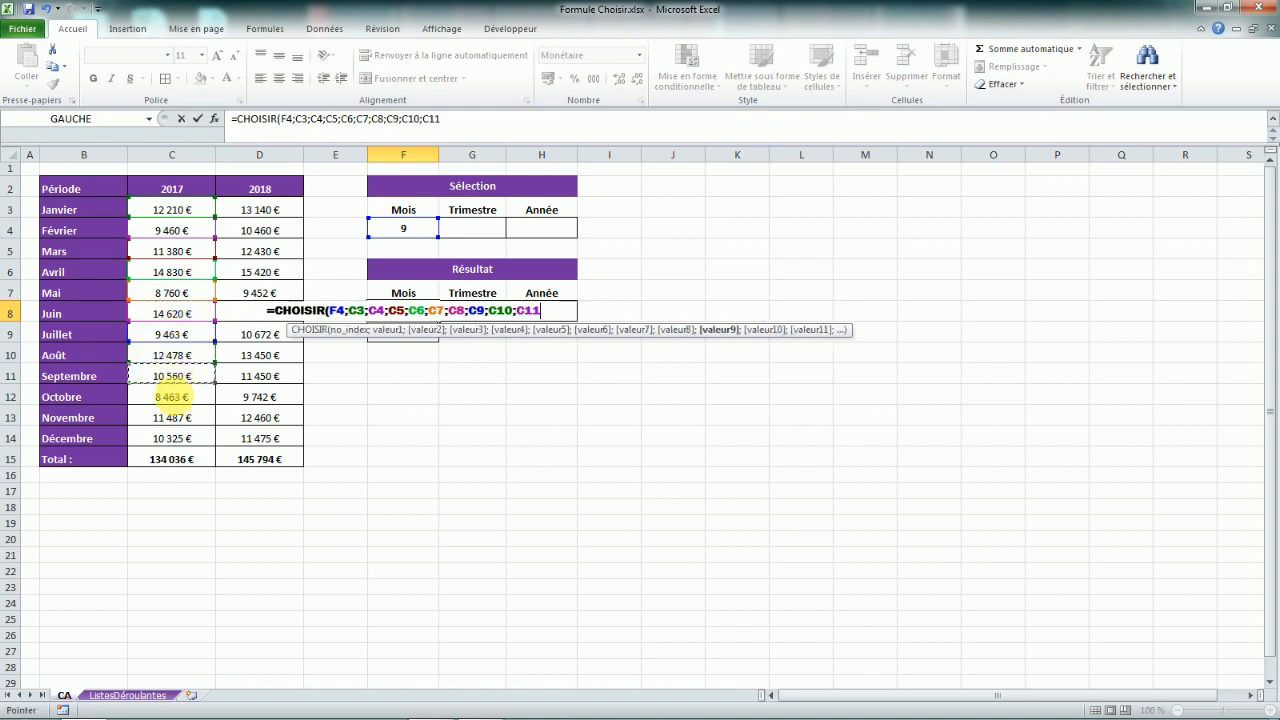
text(;)
click(171, 398)
text(;)
click(171, 418)
text(;)
click(171, 438)
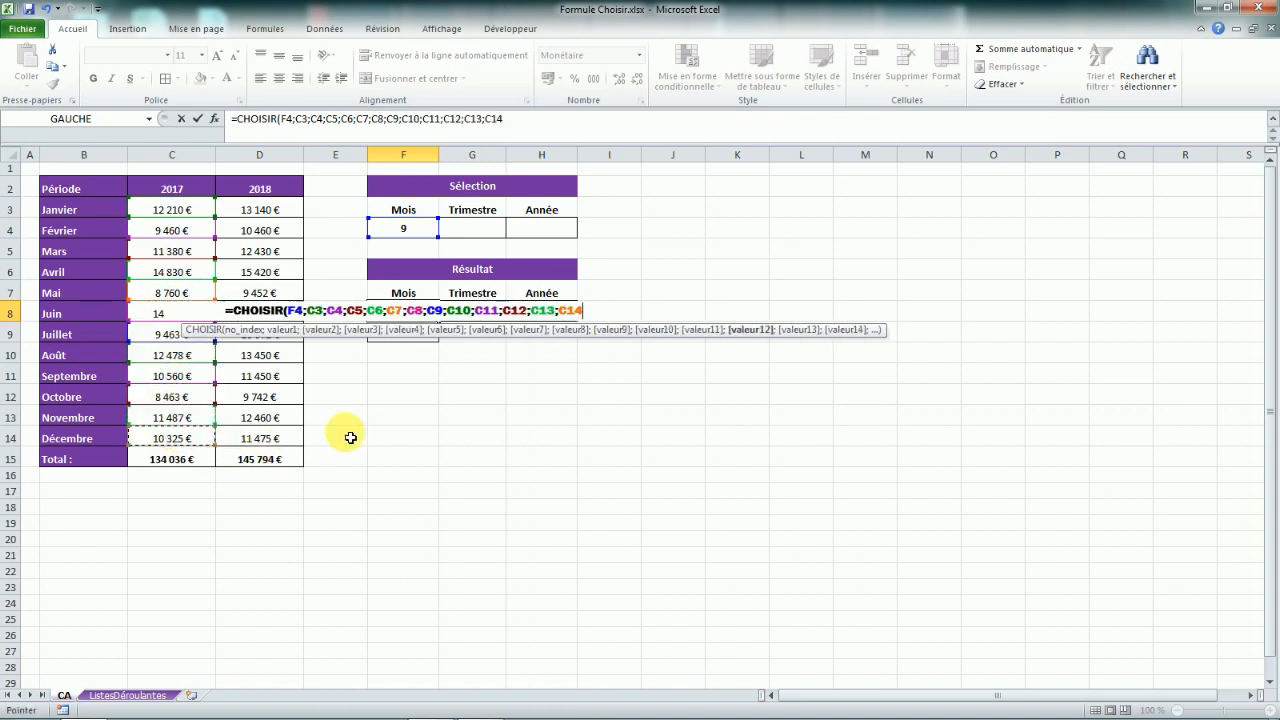
text())
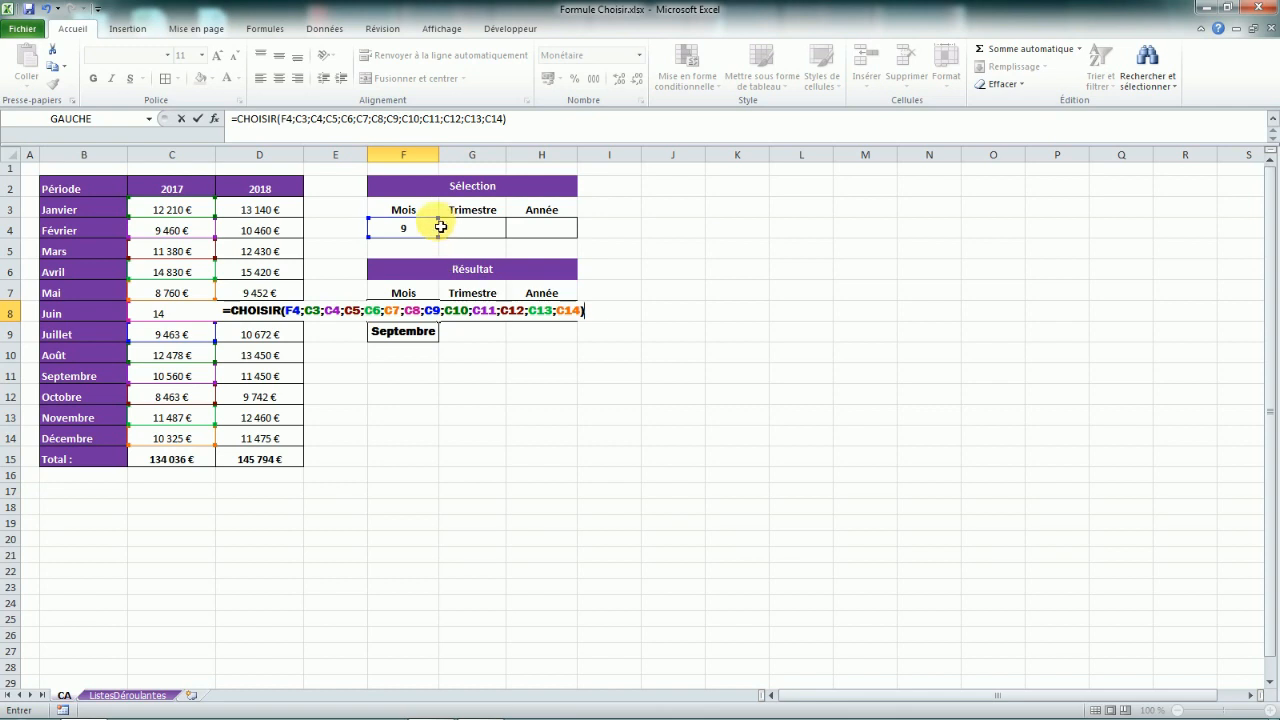
key(Return)
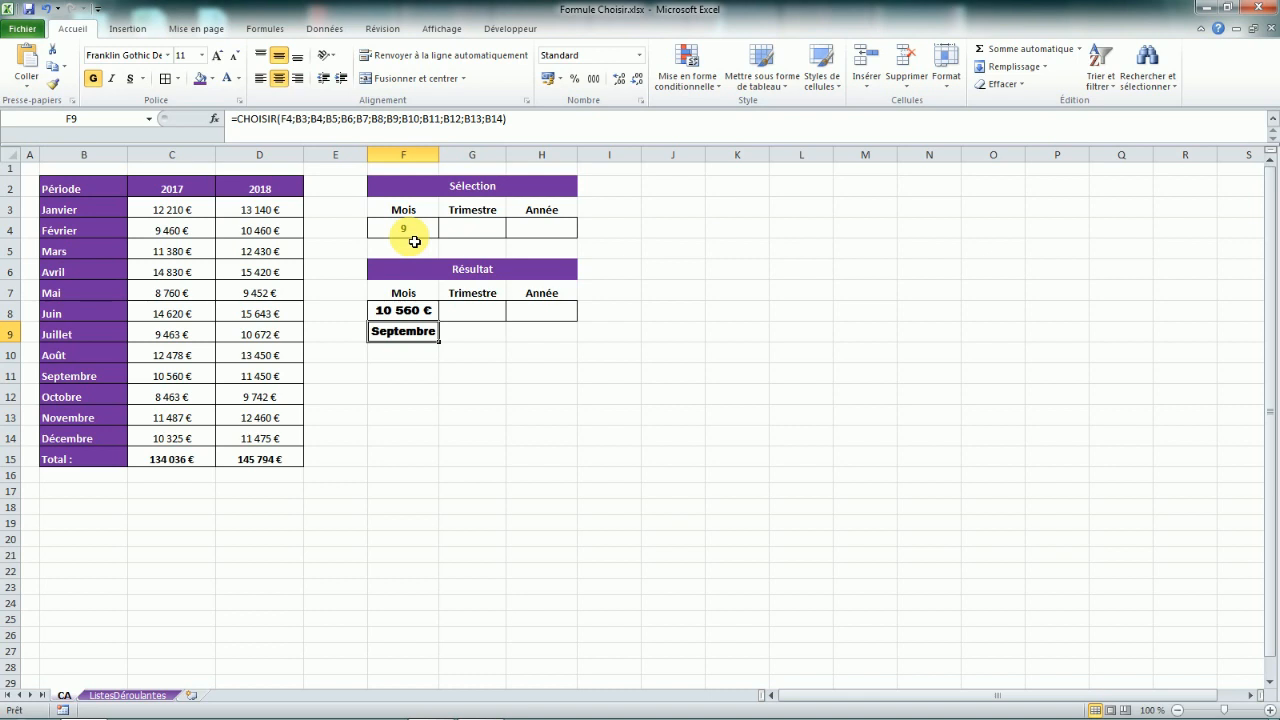
click(484, 230)
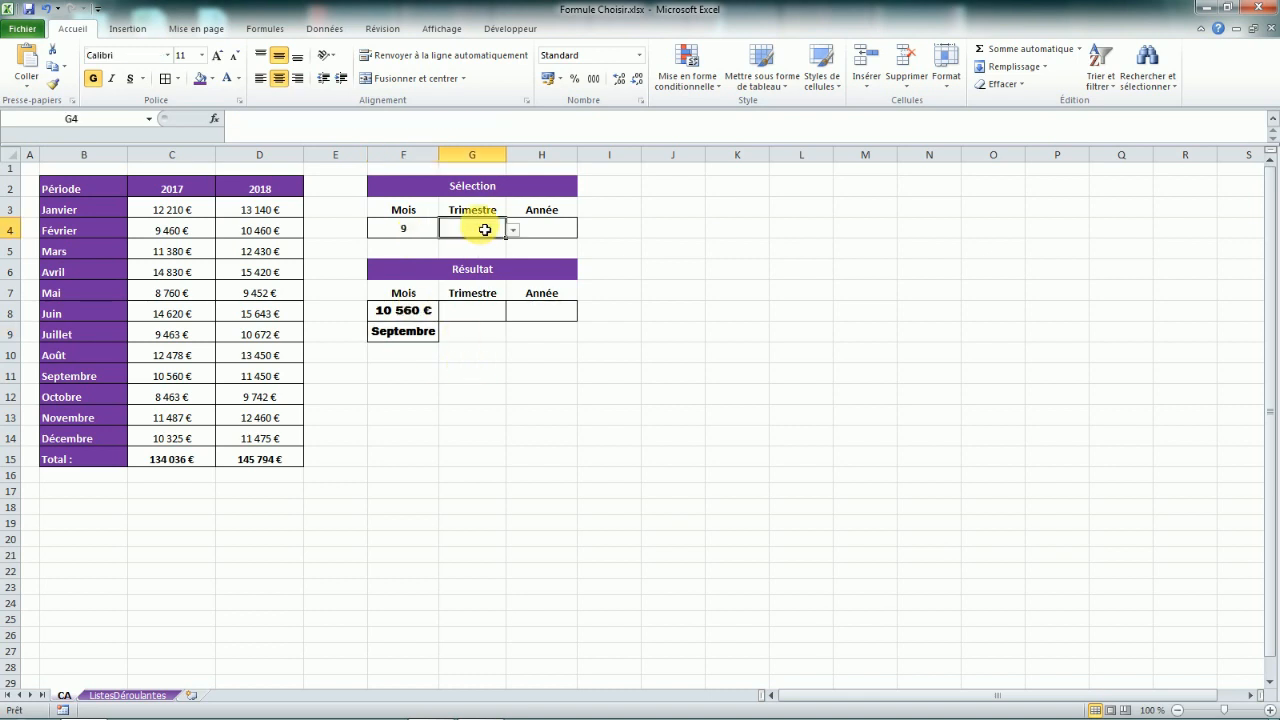
click(405, 229)
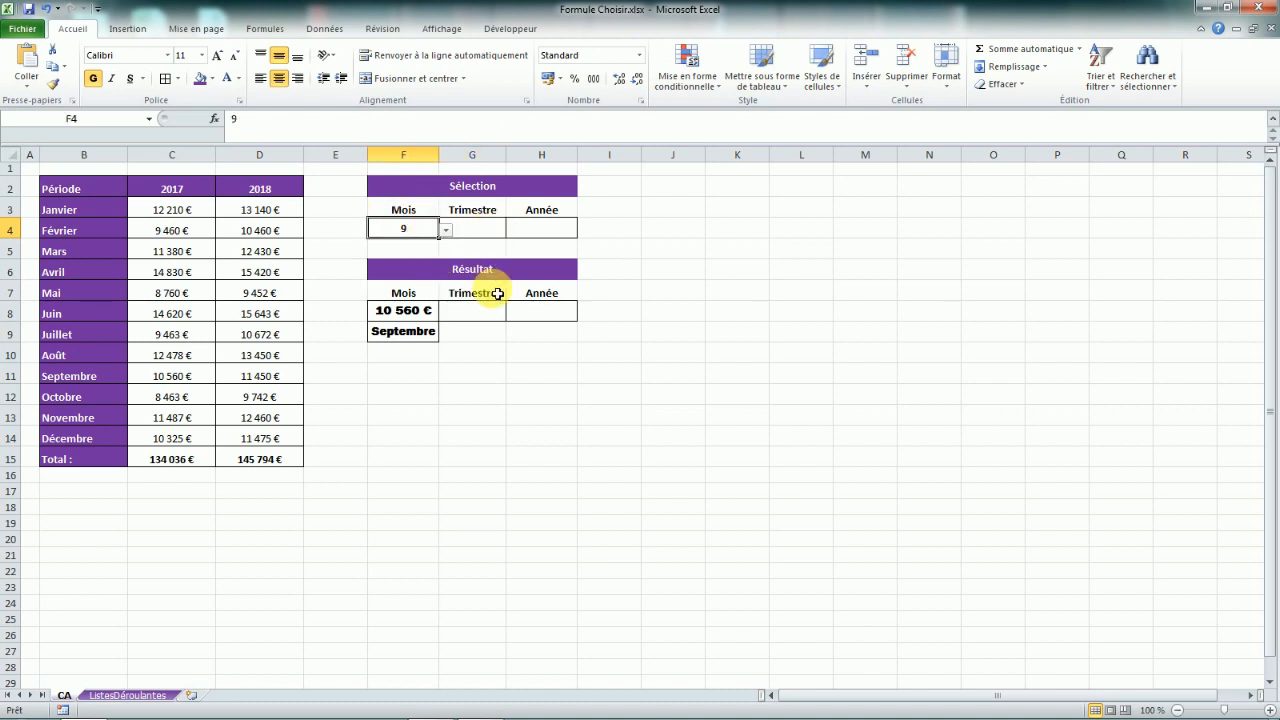
click(535, 229)
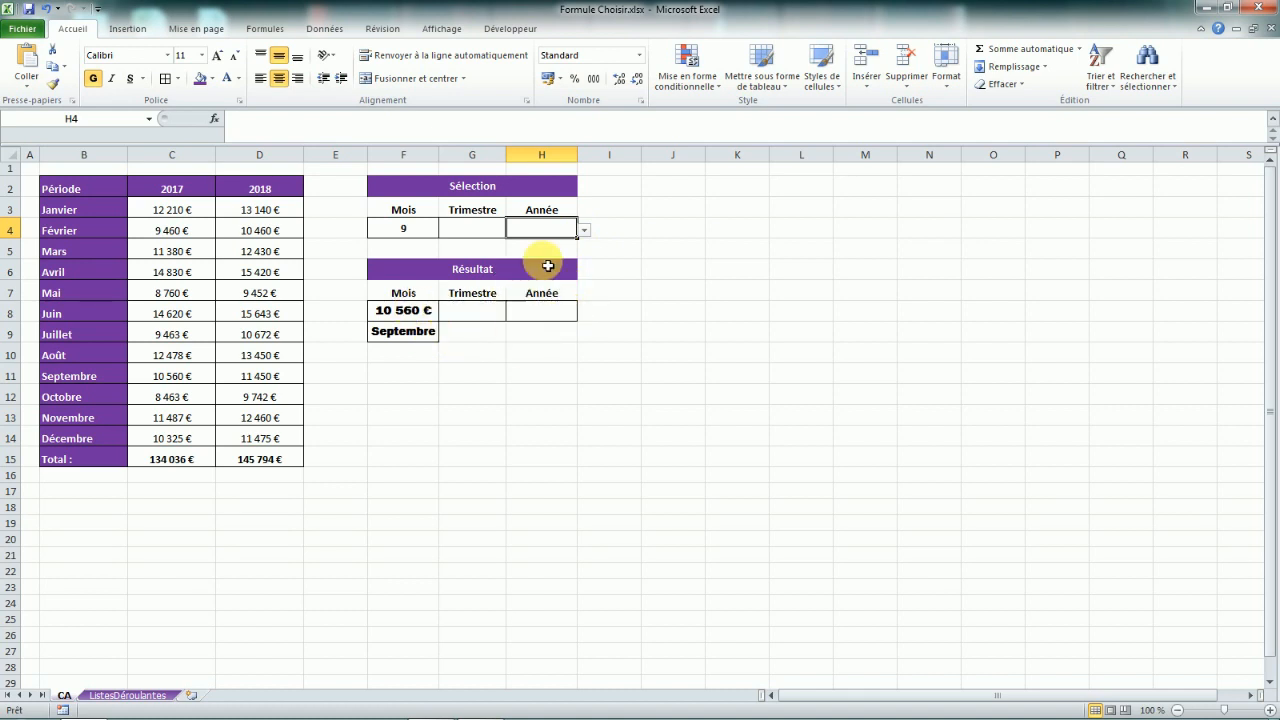
- Set the Année selection in H4 to 2018 and place F8's CHOISIR formula inside a SI function that tests H4=2017
click(584, 230)
click(560, 254)
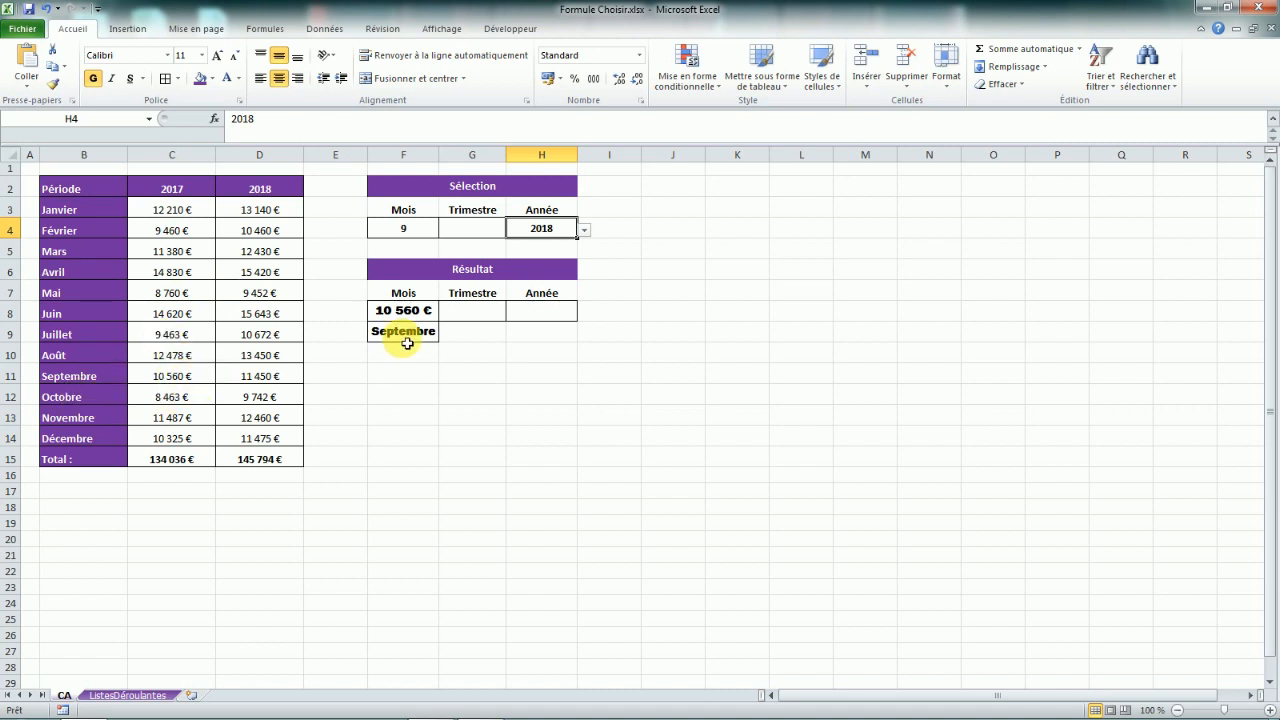
click(402, 311)
click(241, 118)
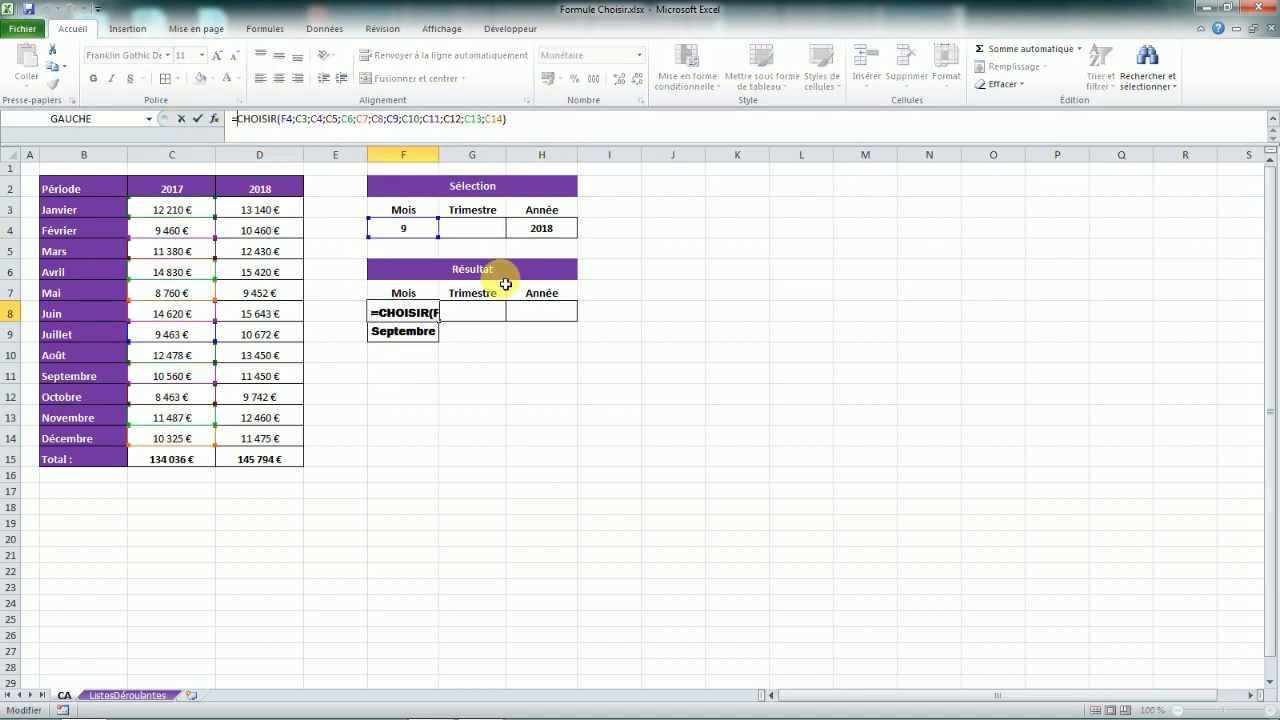
key(Caps_Lock)
text(SI)
key(Caps_Lock)
text(()
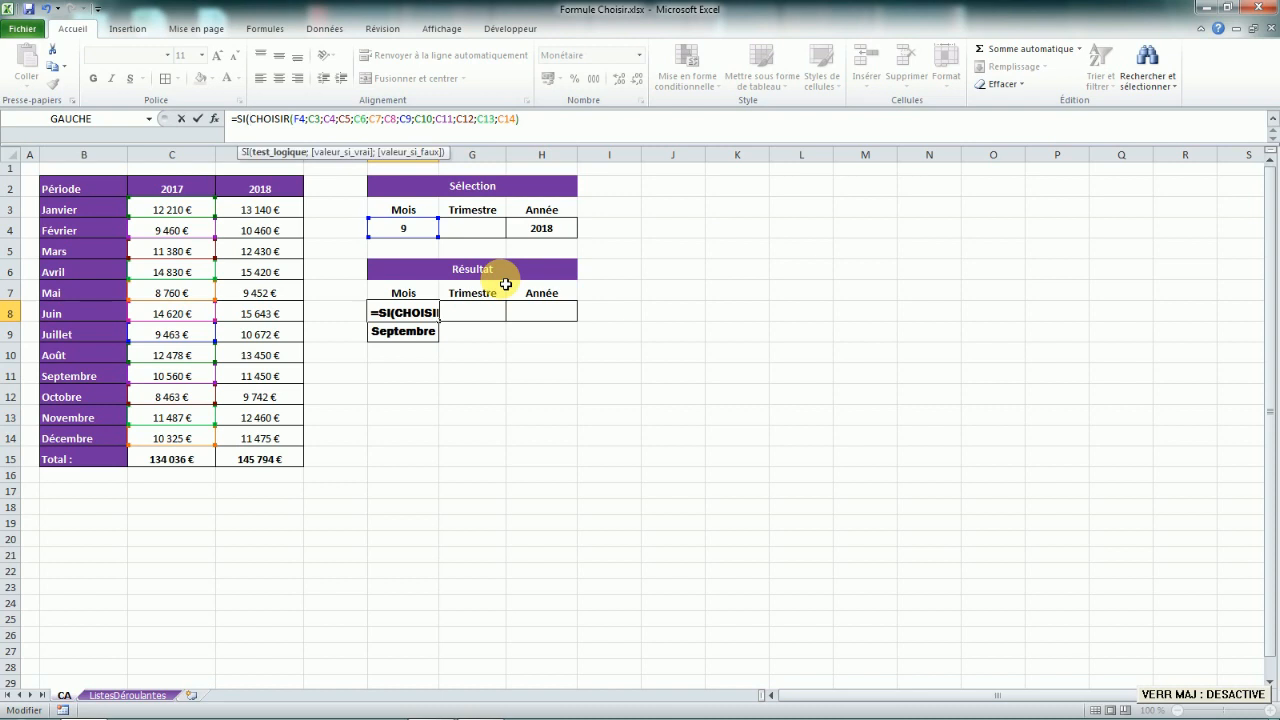
click(564, 234)
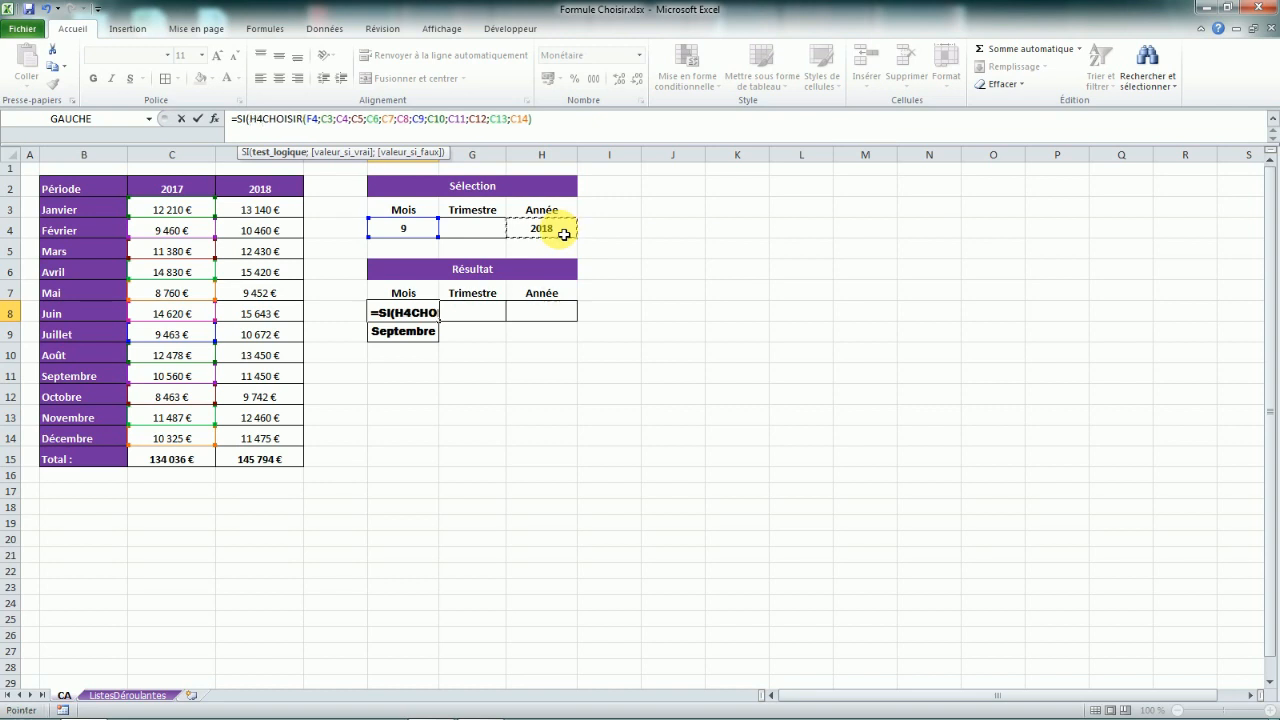
text(=20)
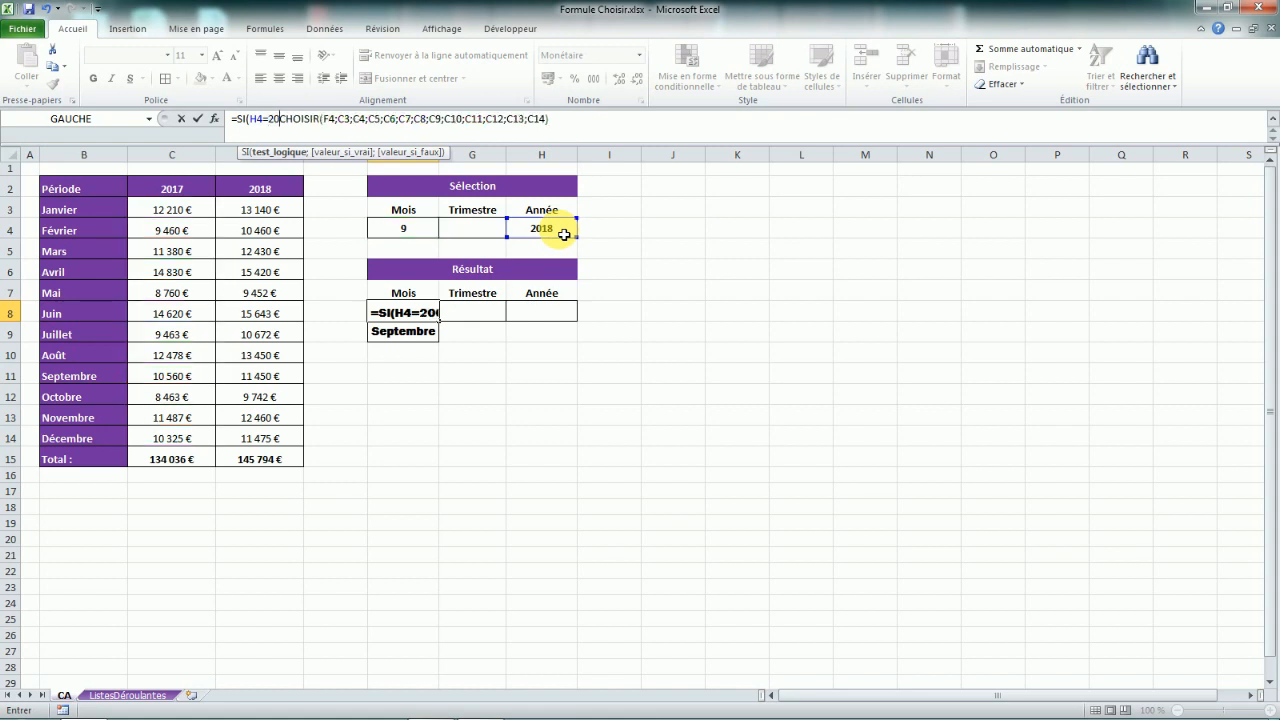
text(17)
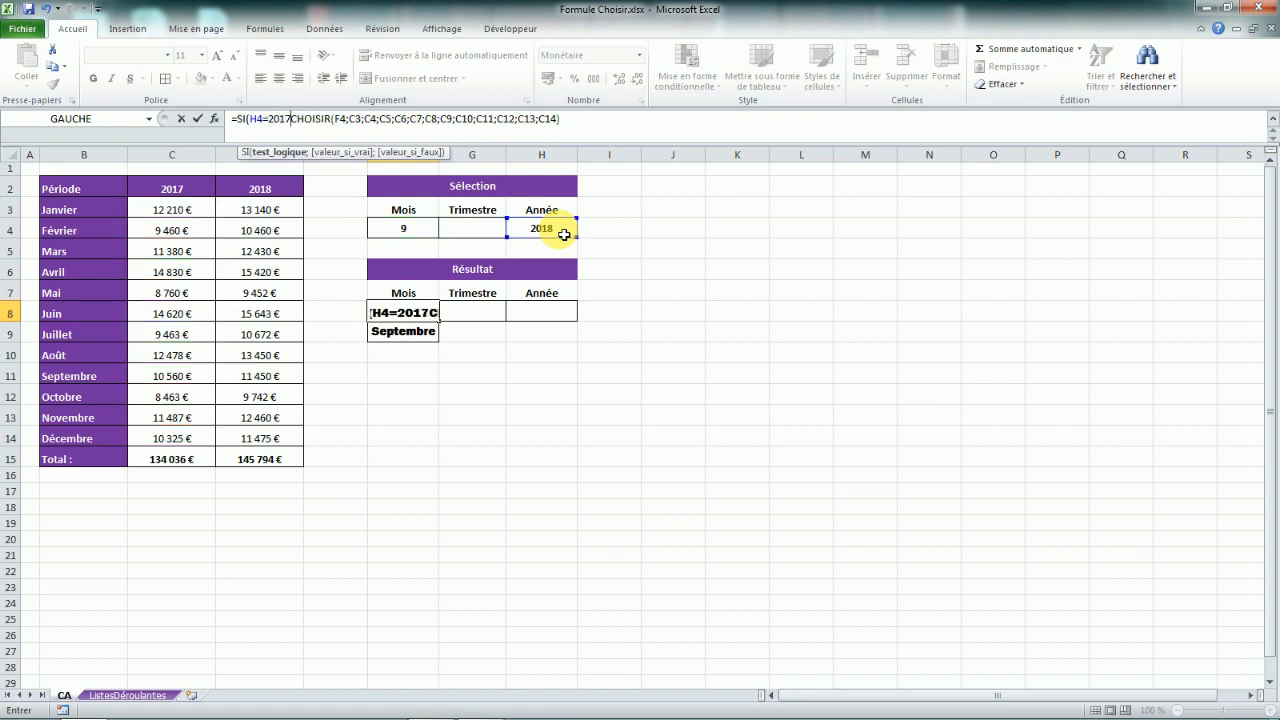
text(;)
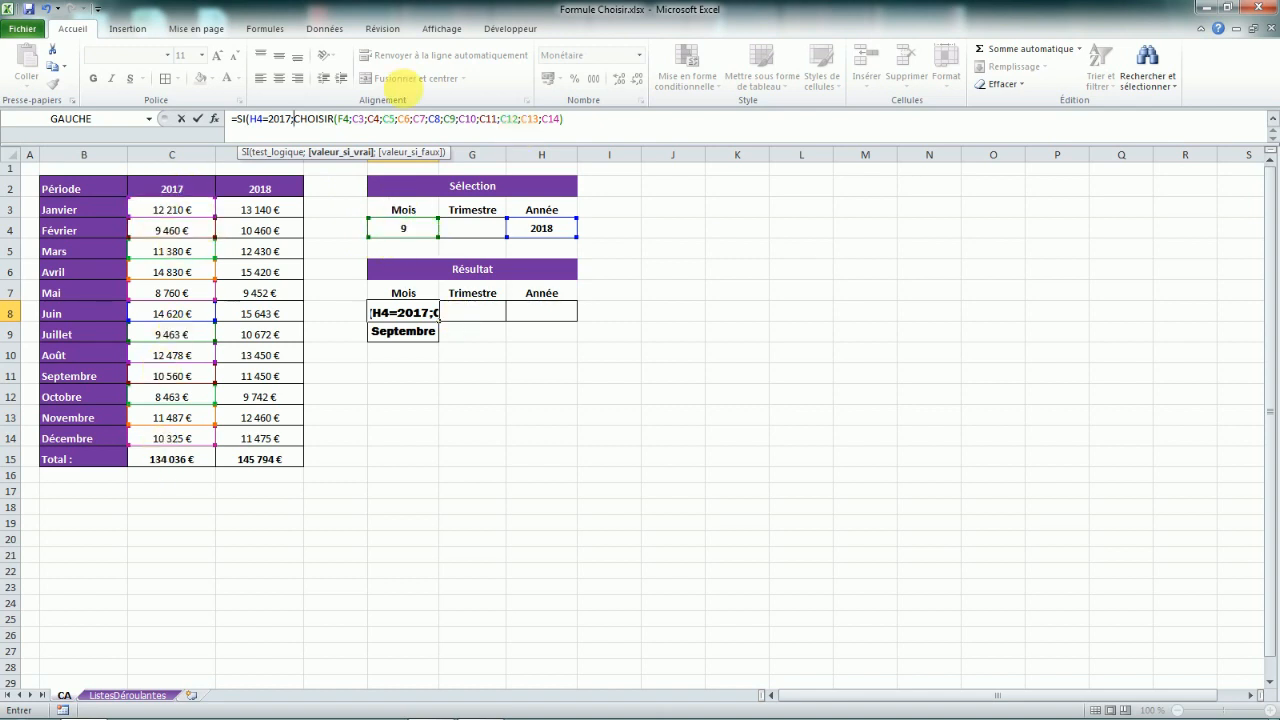
- Append a nested SI testing H4=2018 as F8's false value, starting a second CHOISIR with F4 as the index number
click(587, 132)
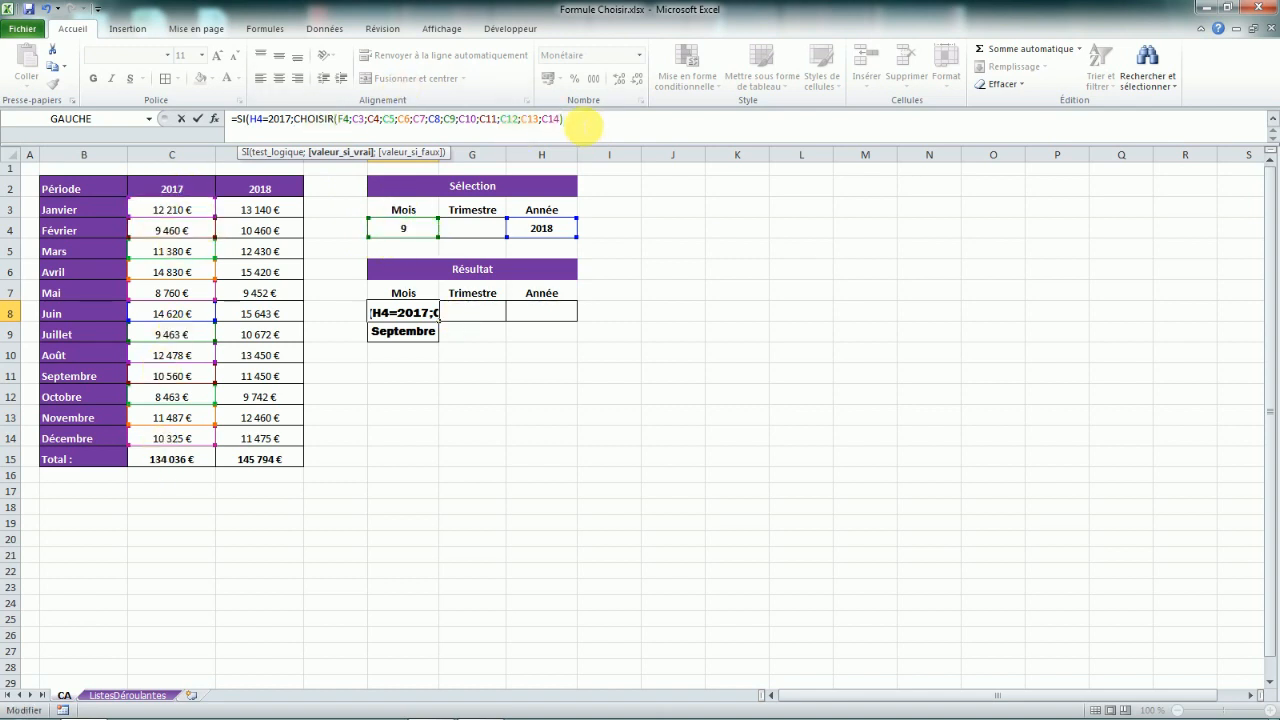
text(;)
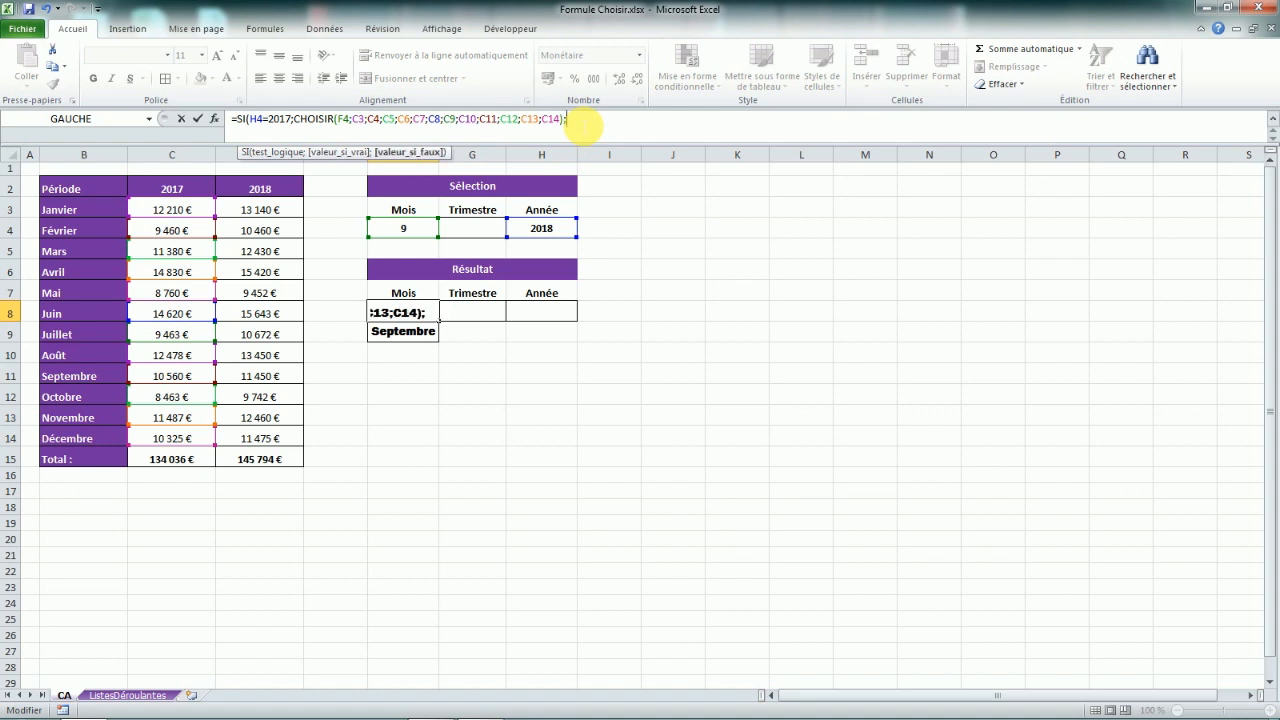
text(SI()
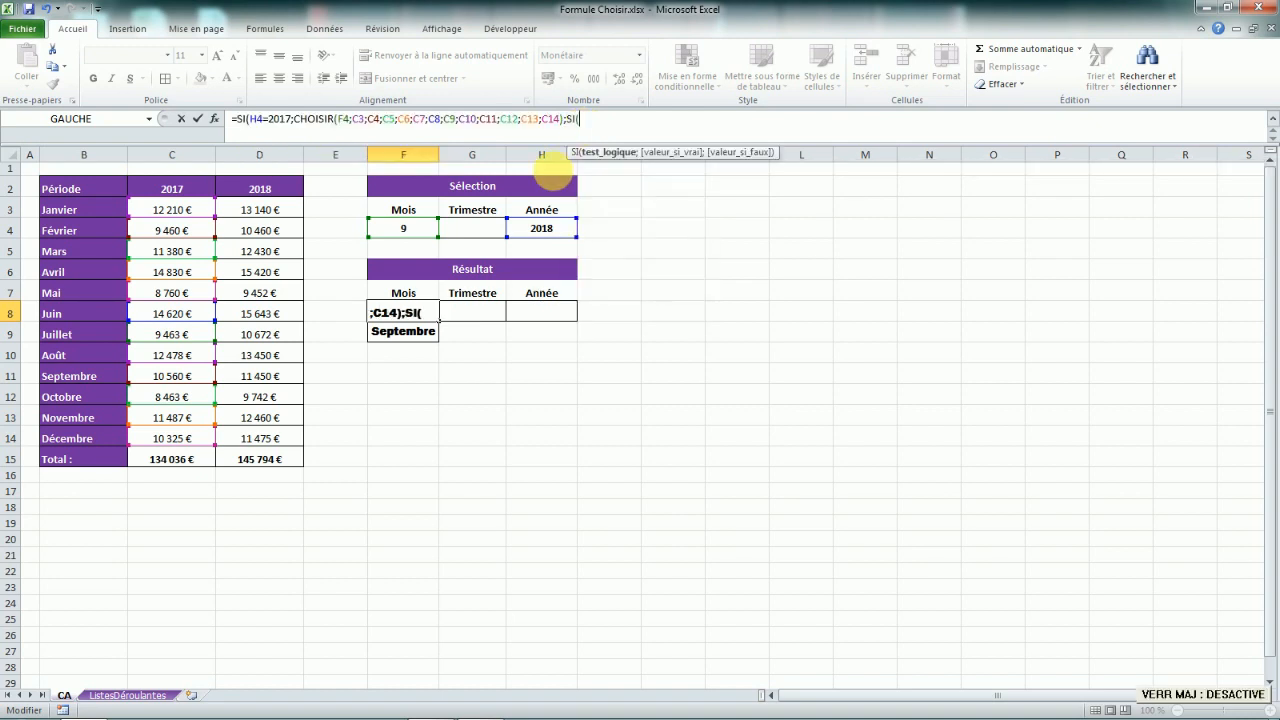
click(557, 234)
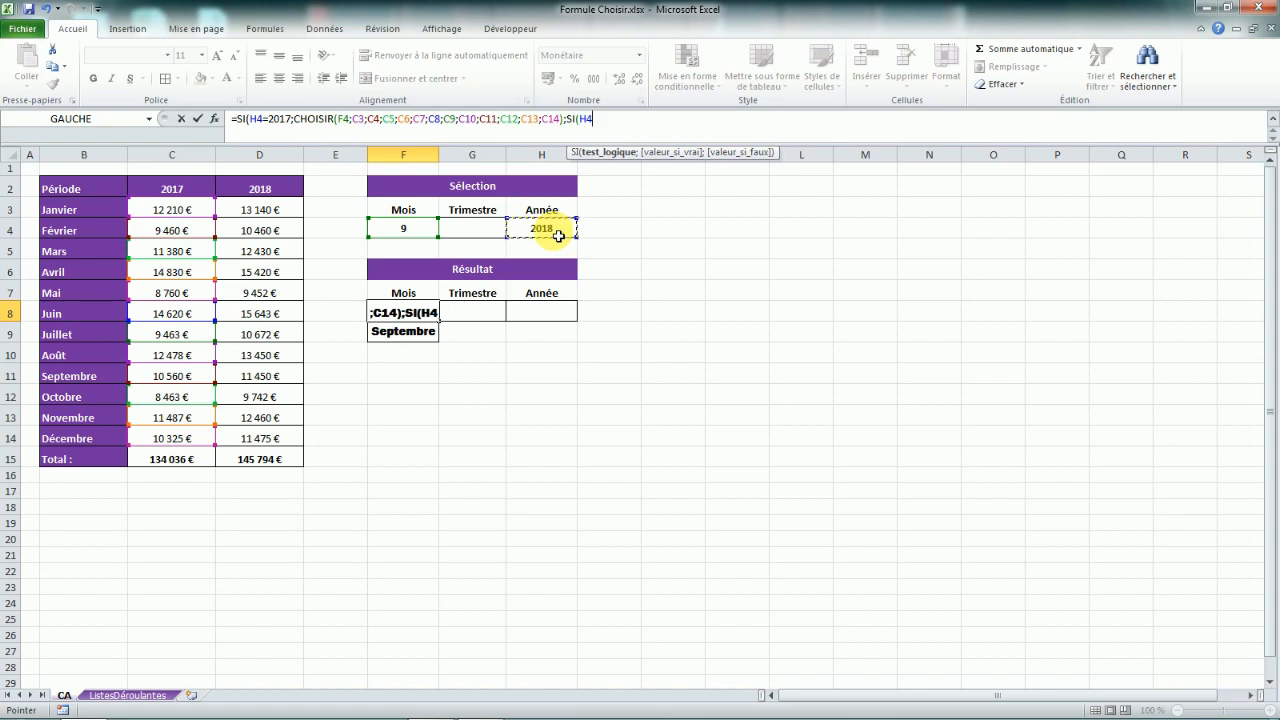
text(=2018;)
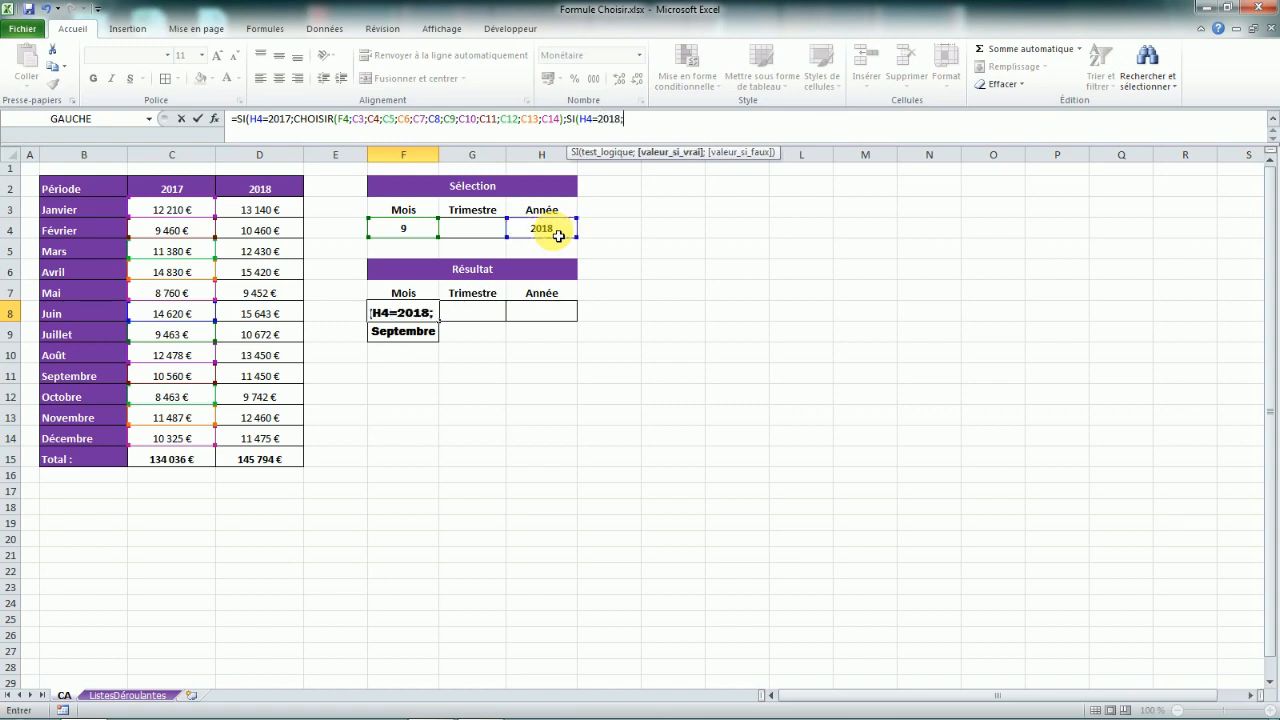
key(Caps_Lock)
text(CHOISIR)
key(Caps_Lock)
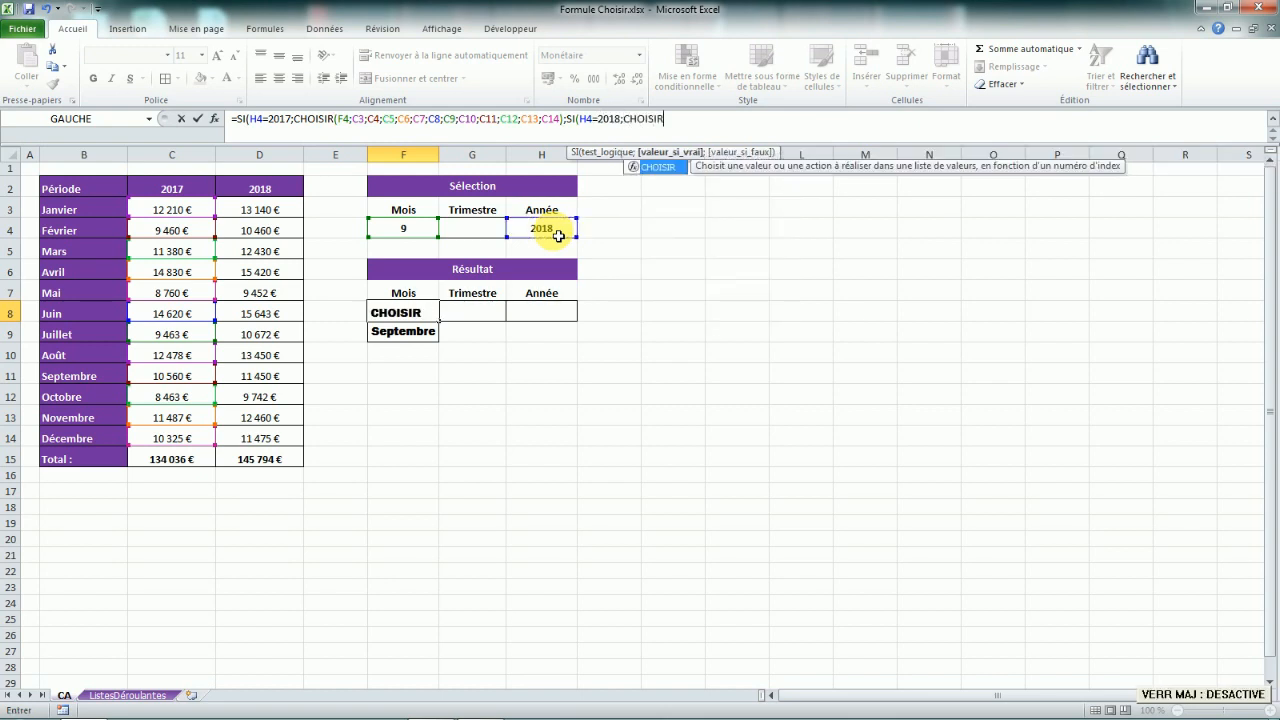
text(()
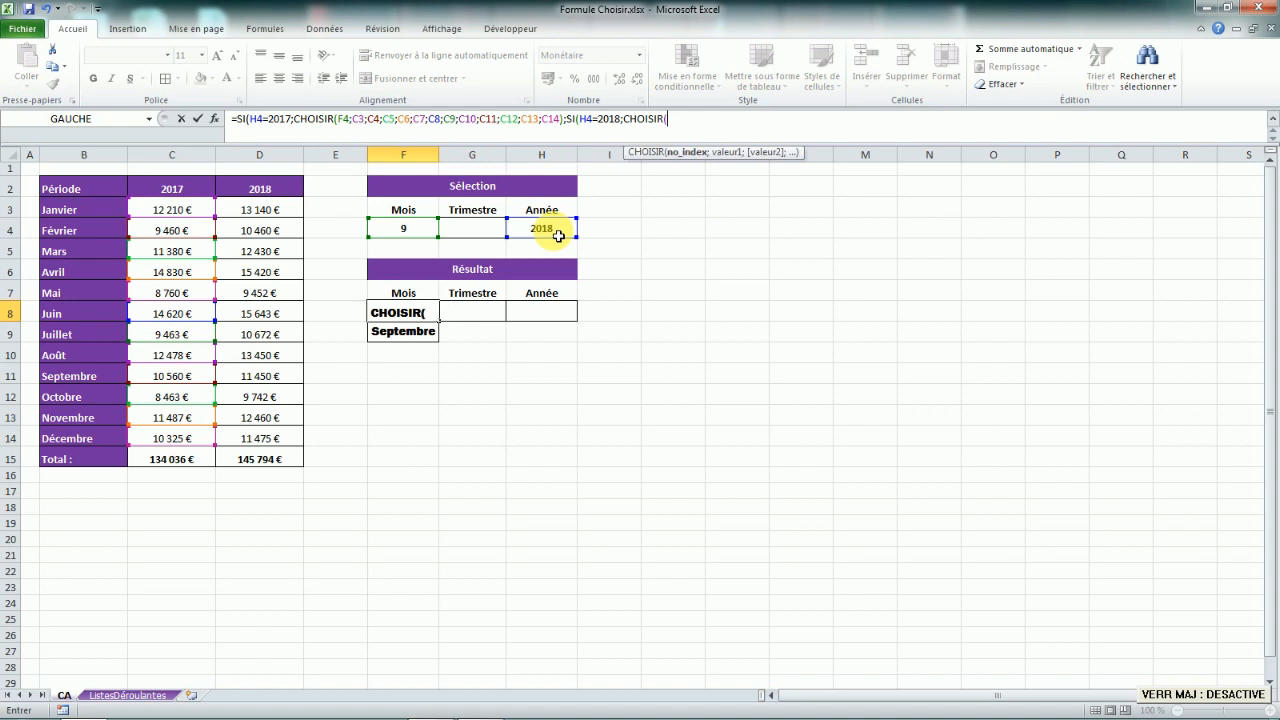
click(406, 235)
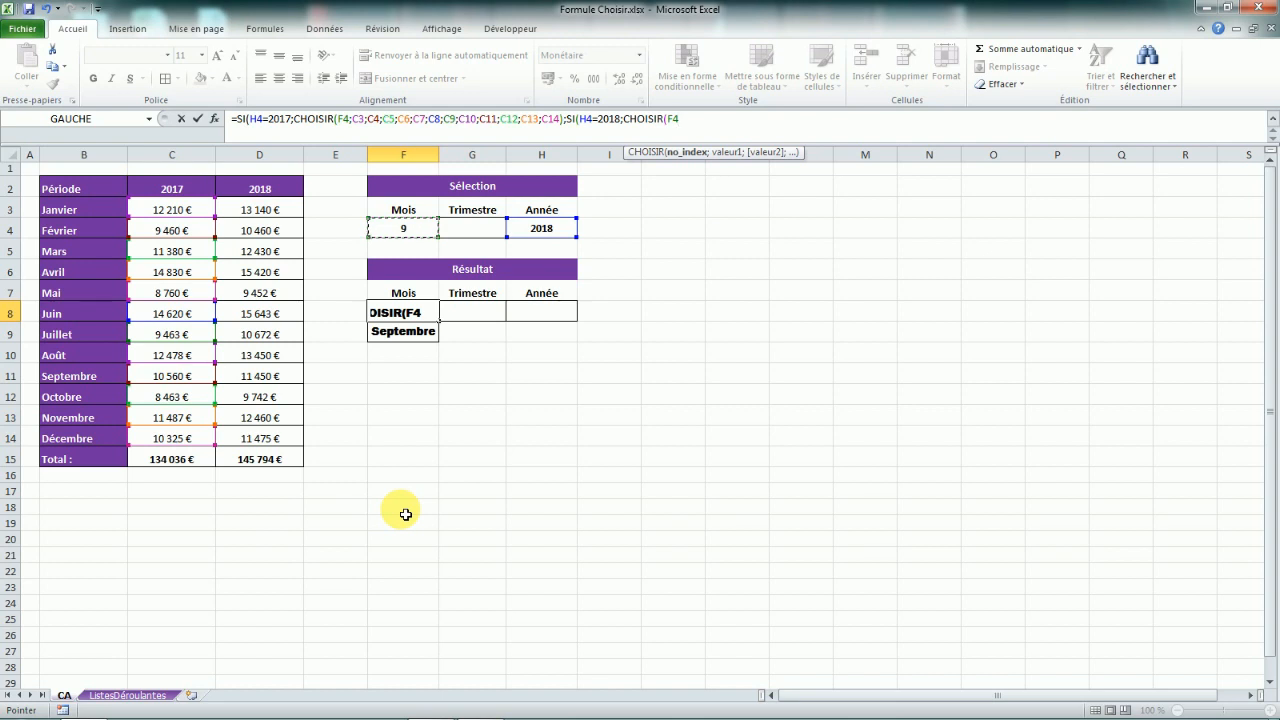
text(;)
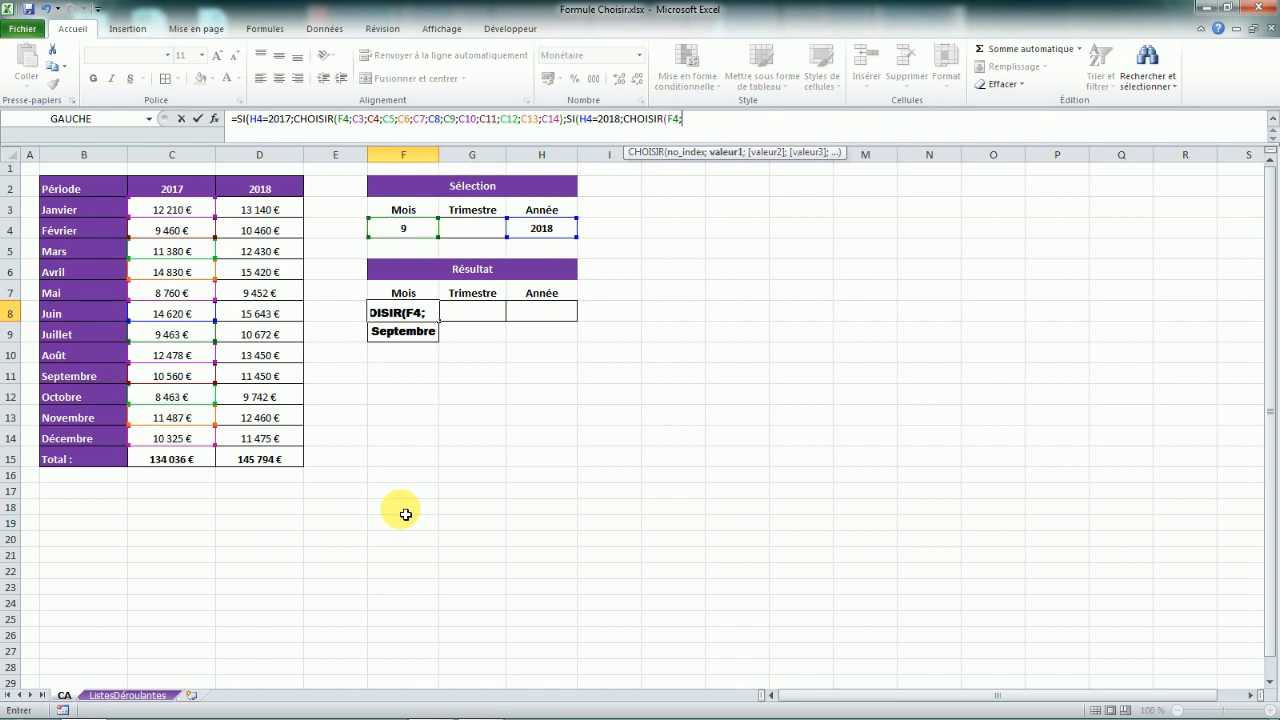
- Add the 2018 amounts in D3 through D14 as twelve separate values, in order, and complete the nested SI formula in F8
click(280, 215)
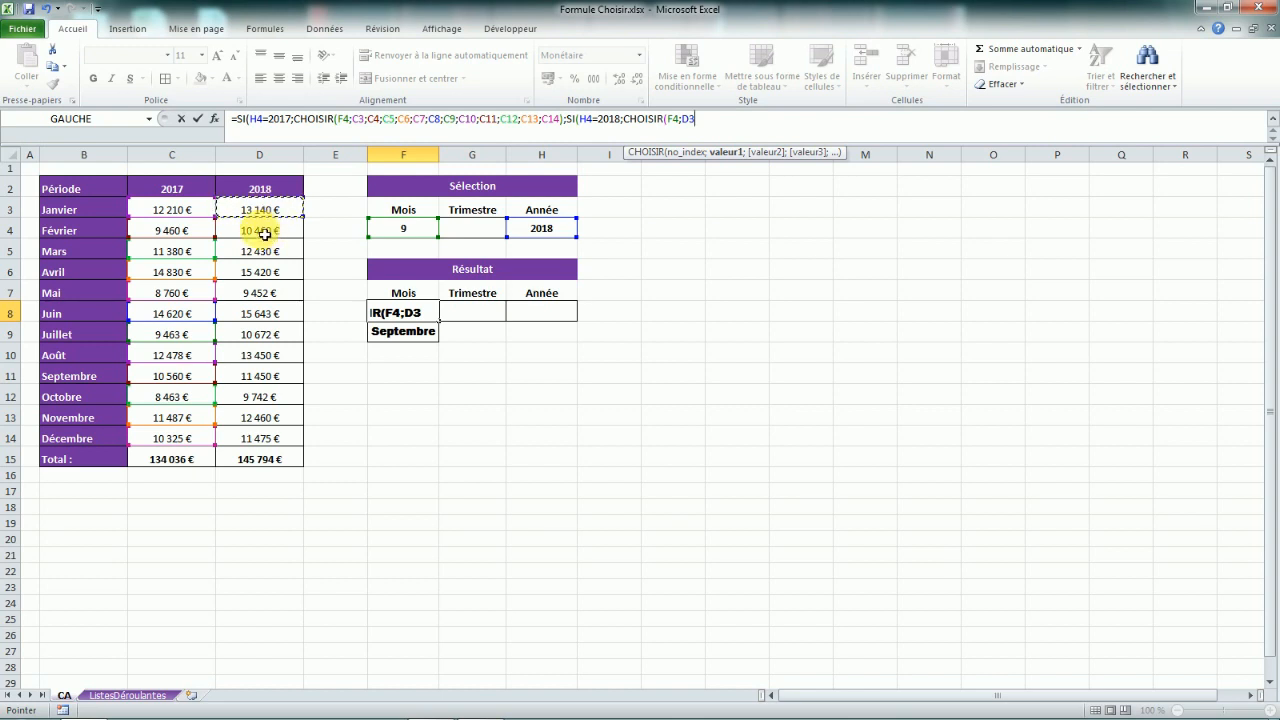
text(;)
click(262, 231)
text(;)
click(264, 251)
text(;)
click(266, 272)
text(;)
click(268, 293)
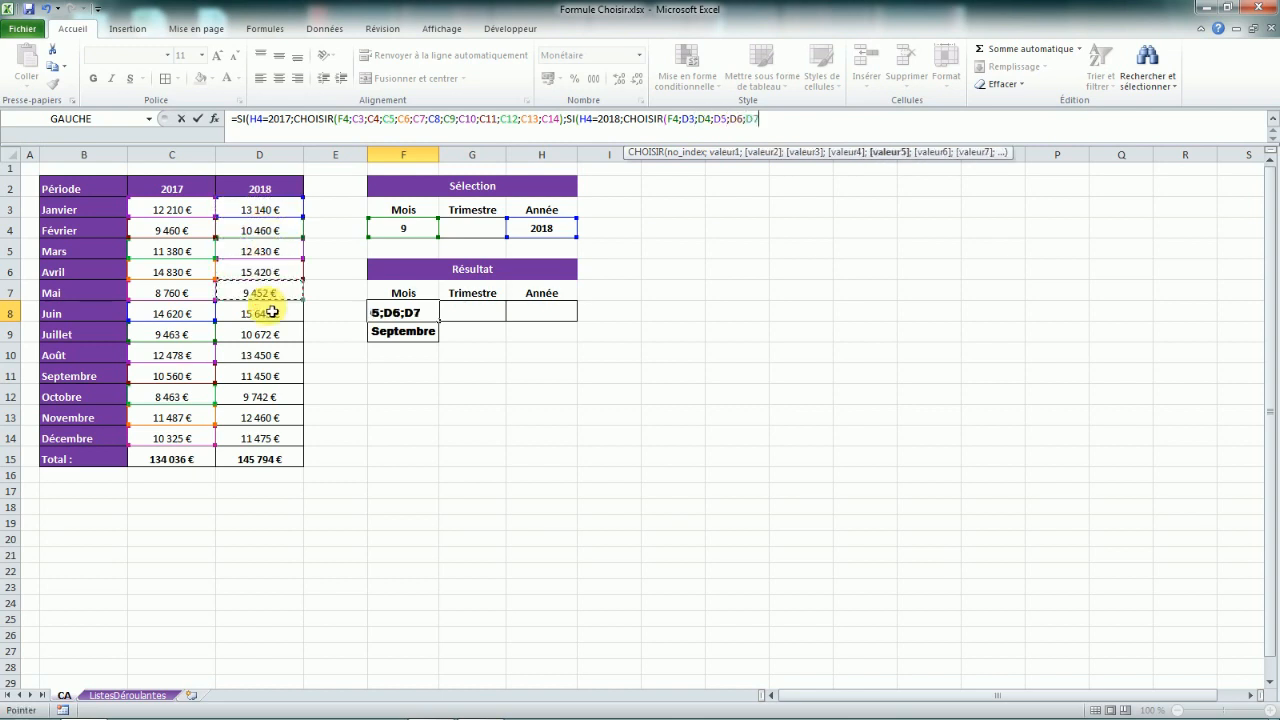
text(;)
click(272, 312)
text(;)
click(270, 334)
text(;)
click(272, 355)
text(;)
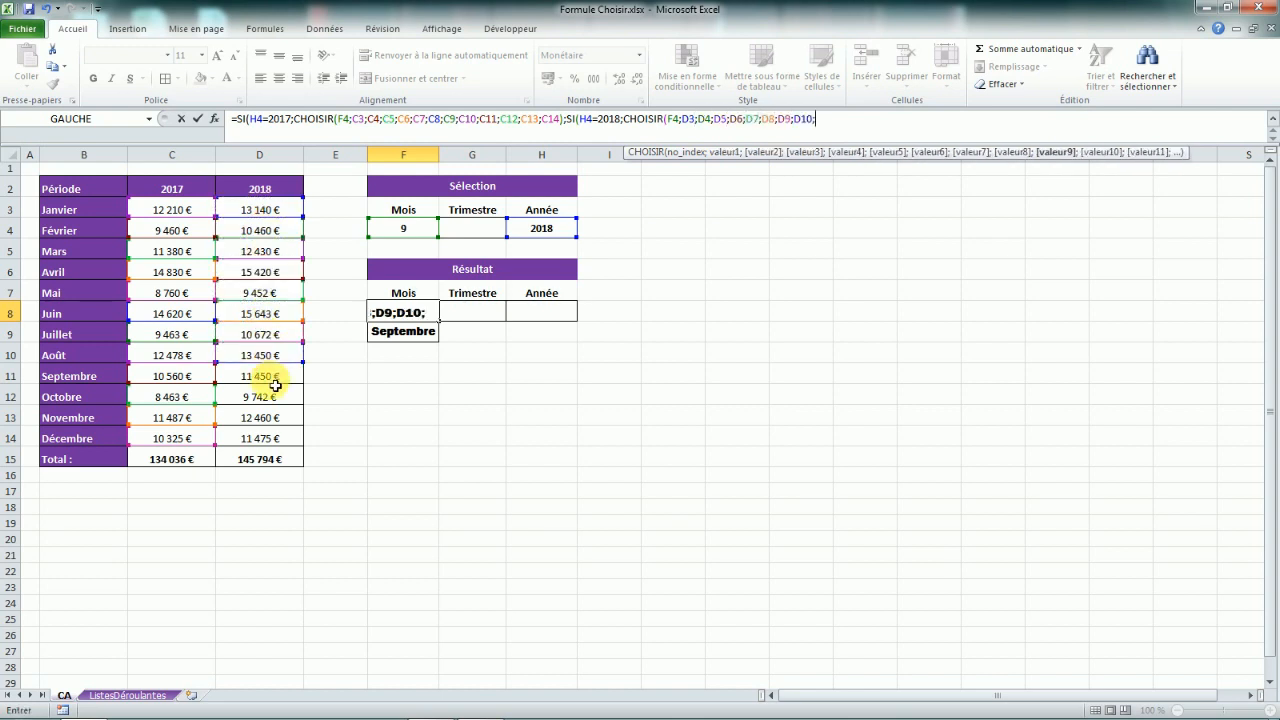
click(275, 385)
text(;)
click(274, 403)
text(;)
click(272, 420)
text(;)
click(272, 442)
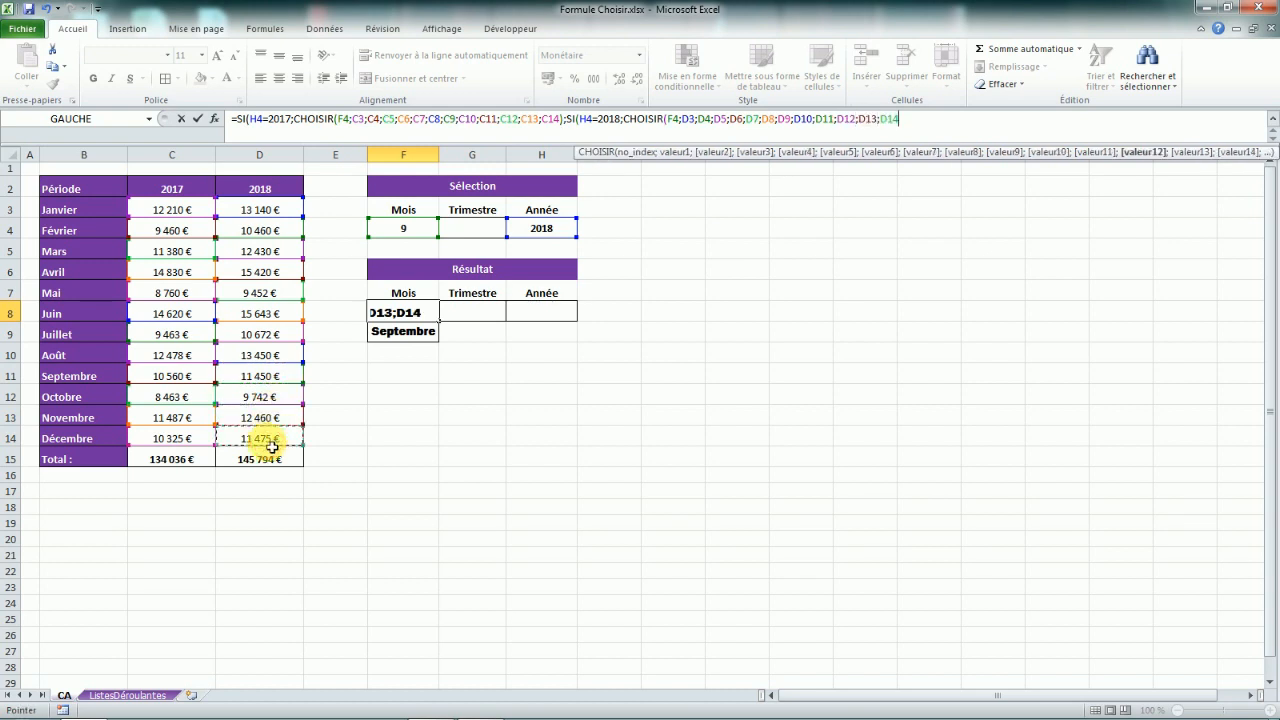
text())
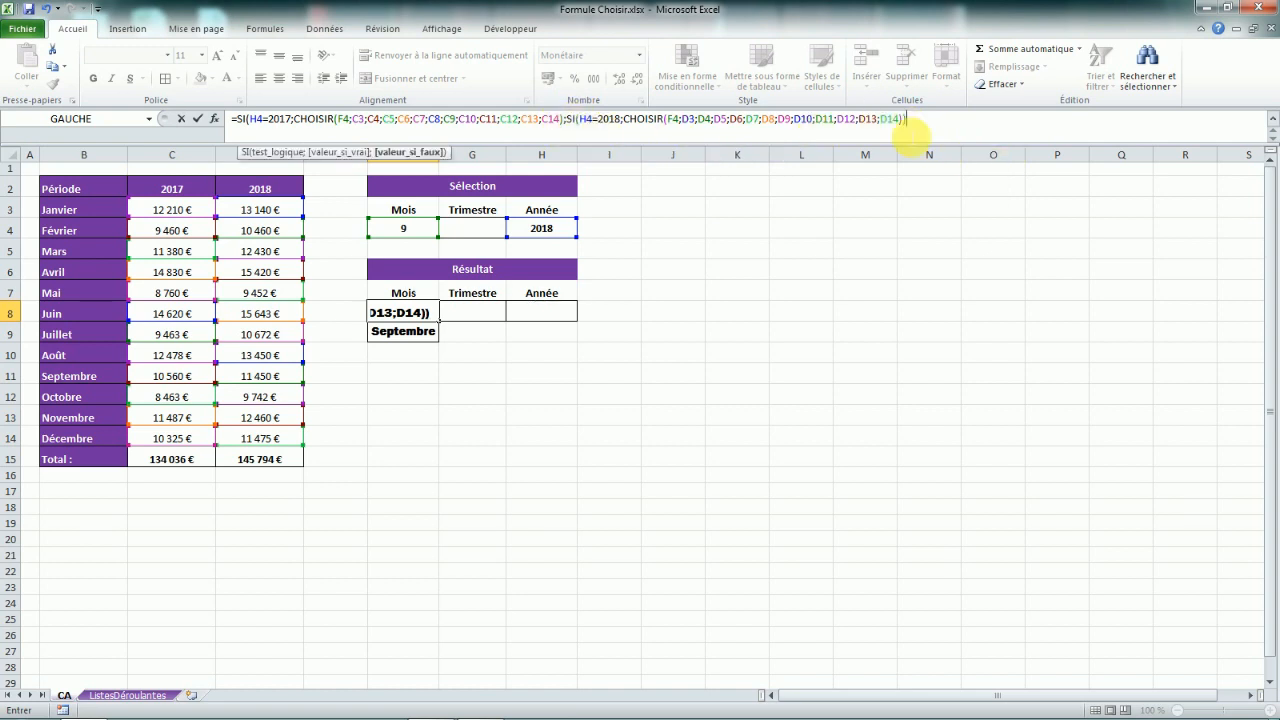
text())
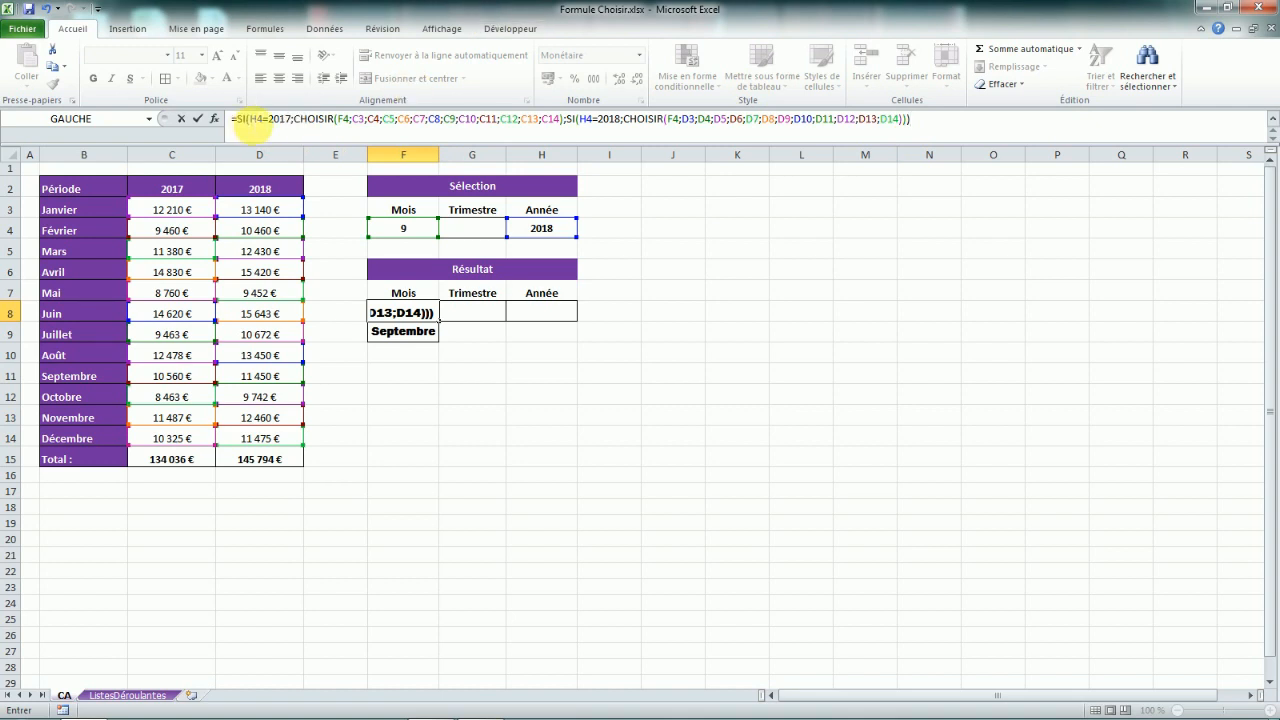
key(Return)
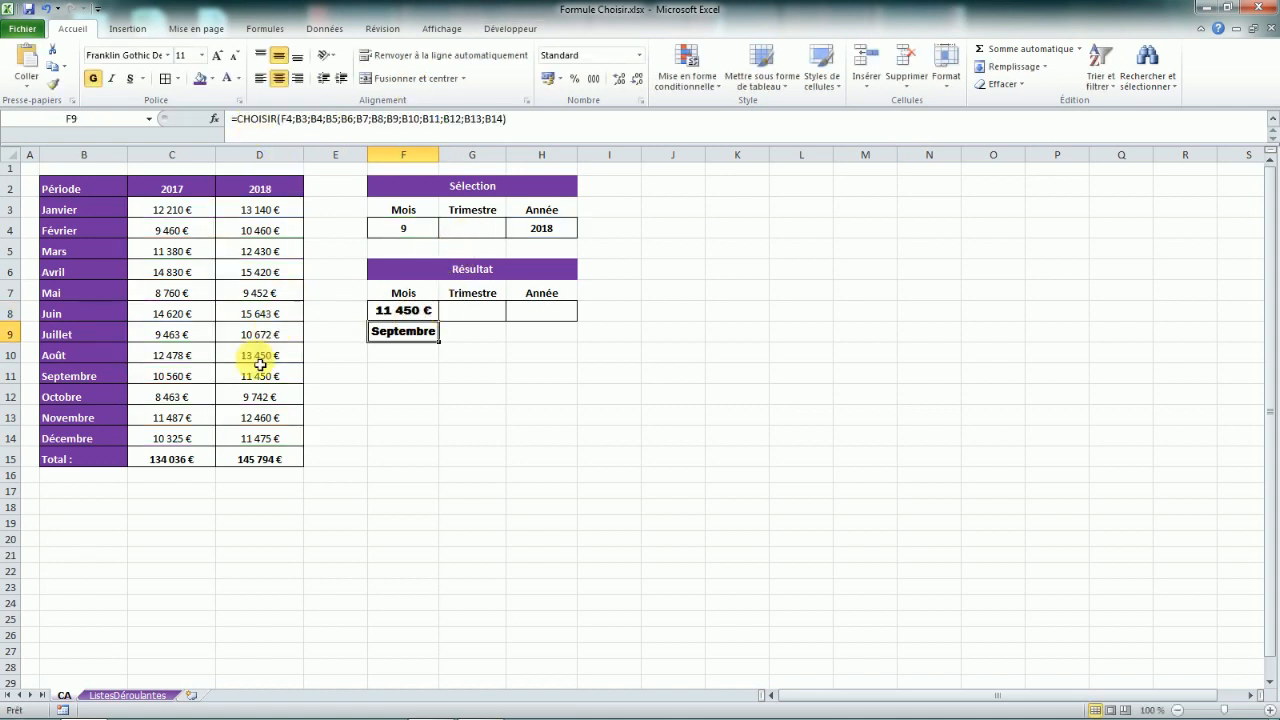
- Change the Mois selection in F4 to 6 and check the result against the 2018 amount for Juin
click(430, 229)
click(446, 230)
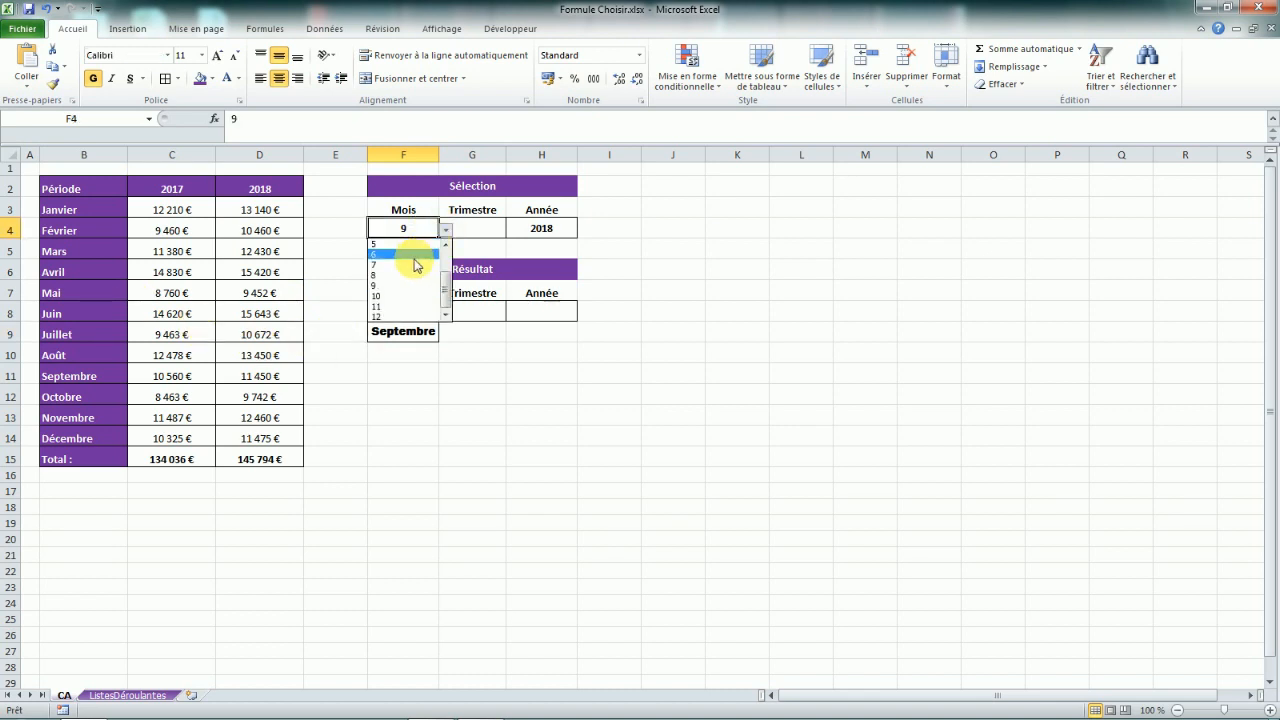
click(414, 256)
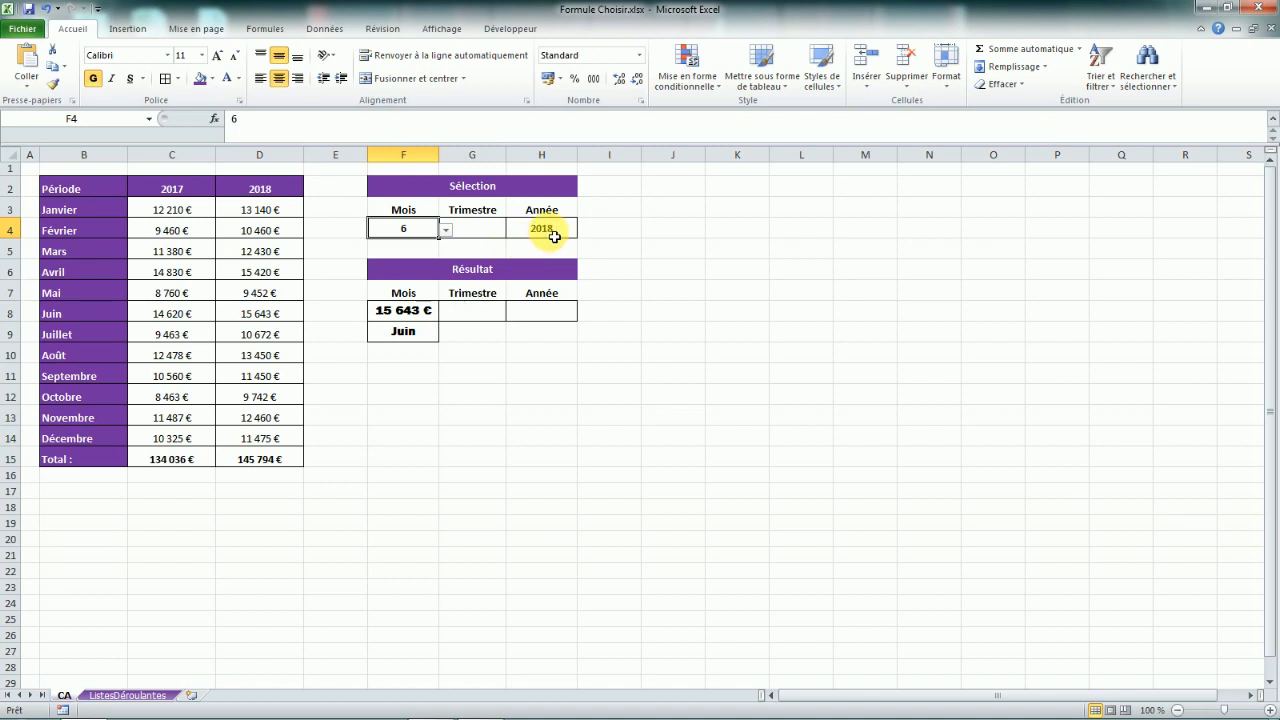
click(262, 317)
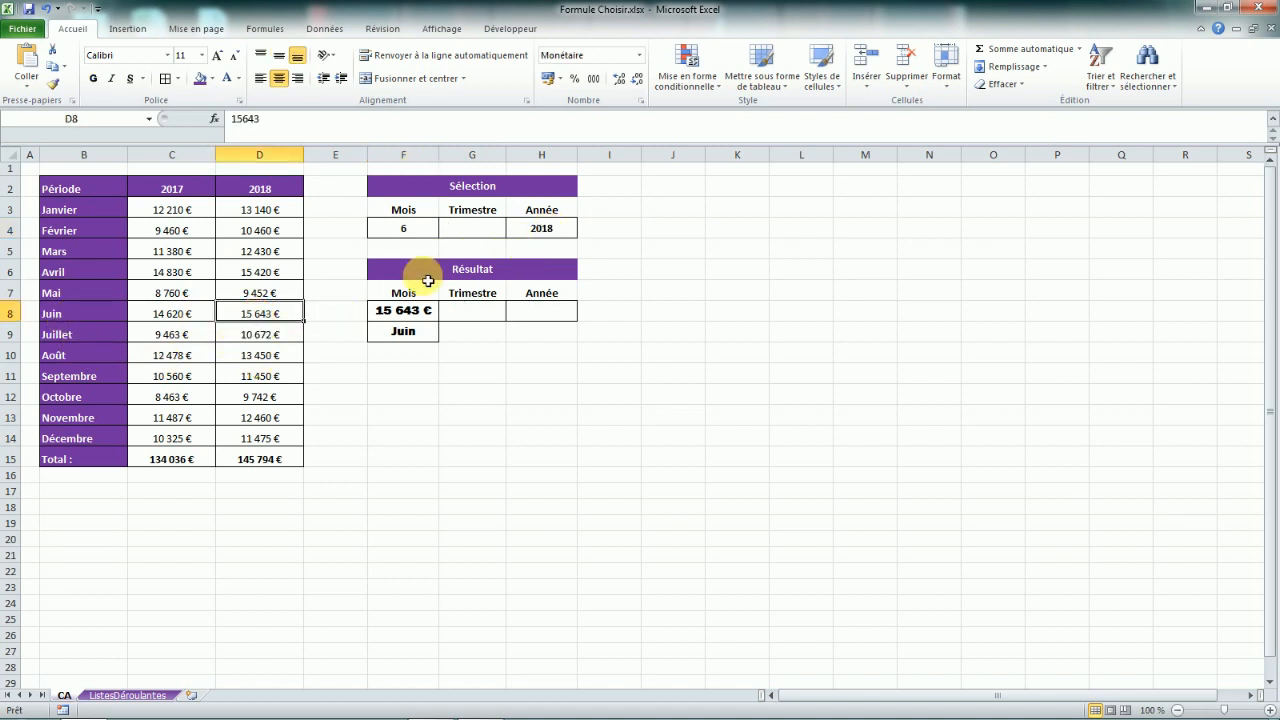
- Change the Année selection in H4 to 2017 and review the formula in F8
click(545, 230)
click(584, 230)
click(565, 246)
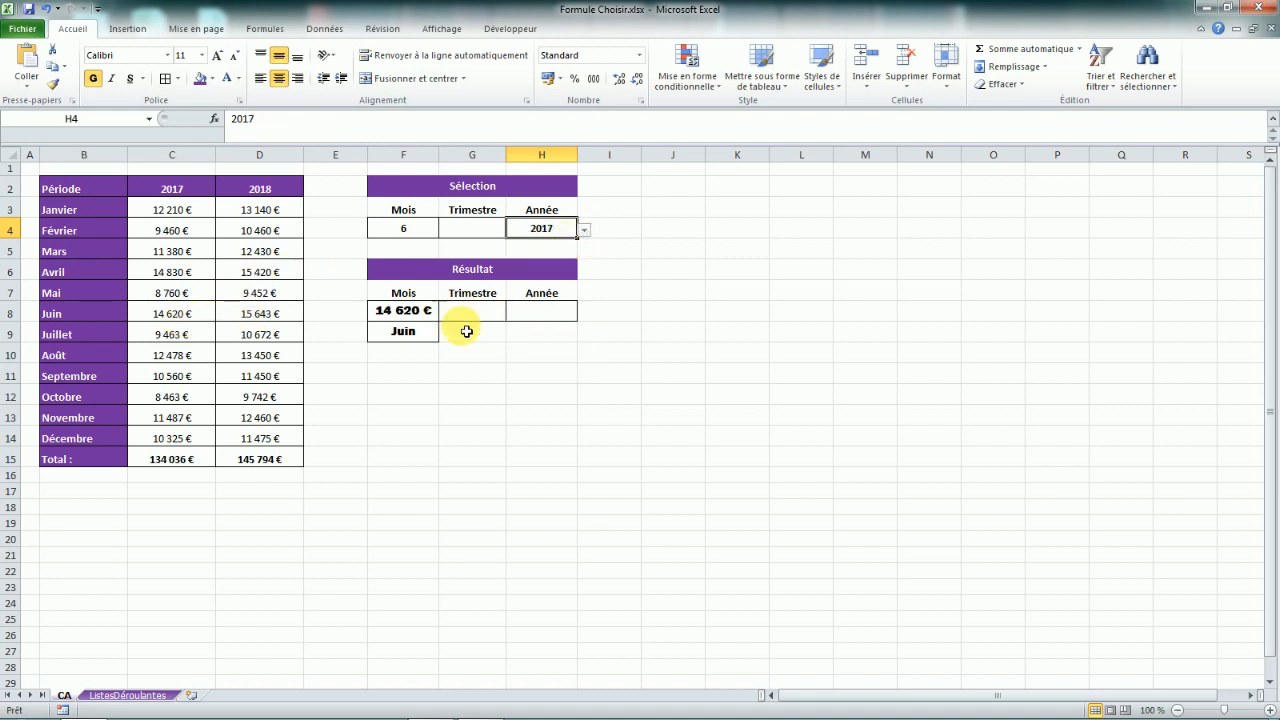
click(412, 314)
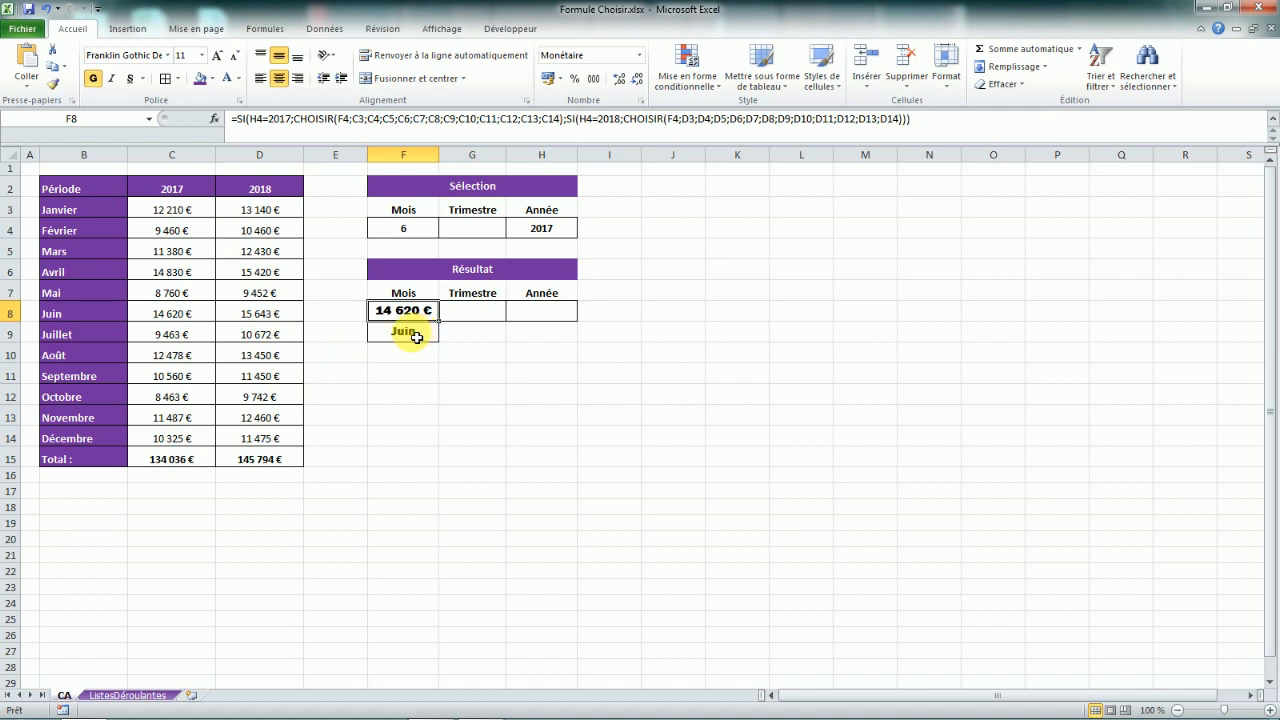
click(492, 312)
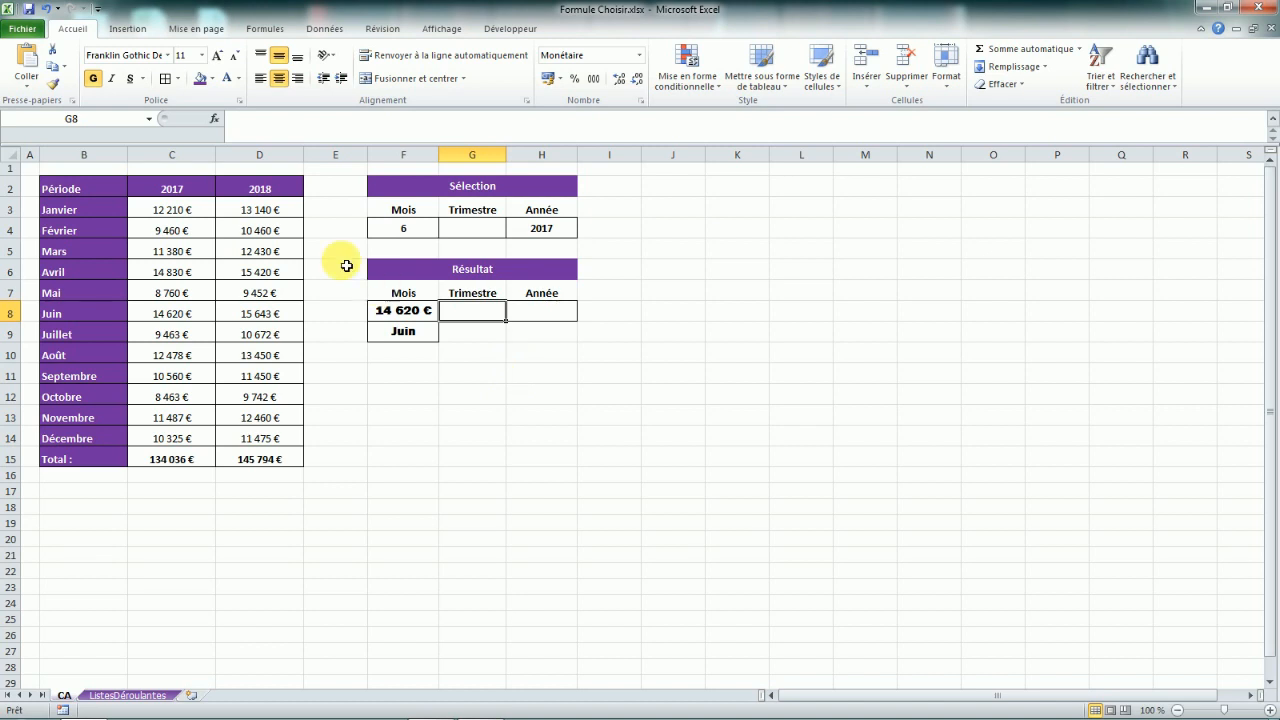
click(251, 230)
click(253, 251)
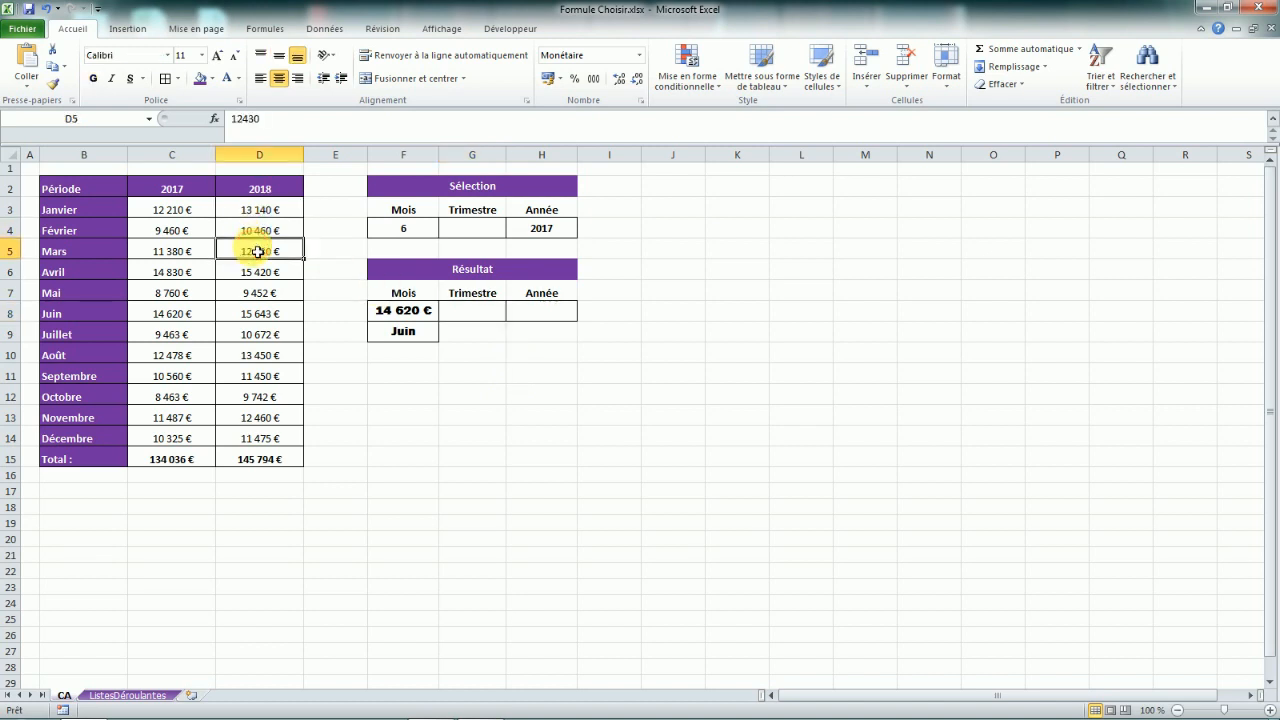
click(257, 274)
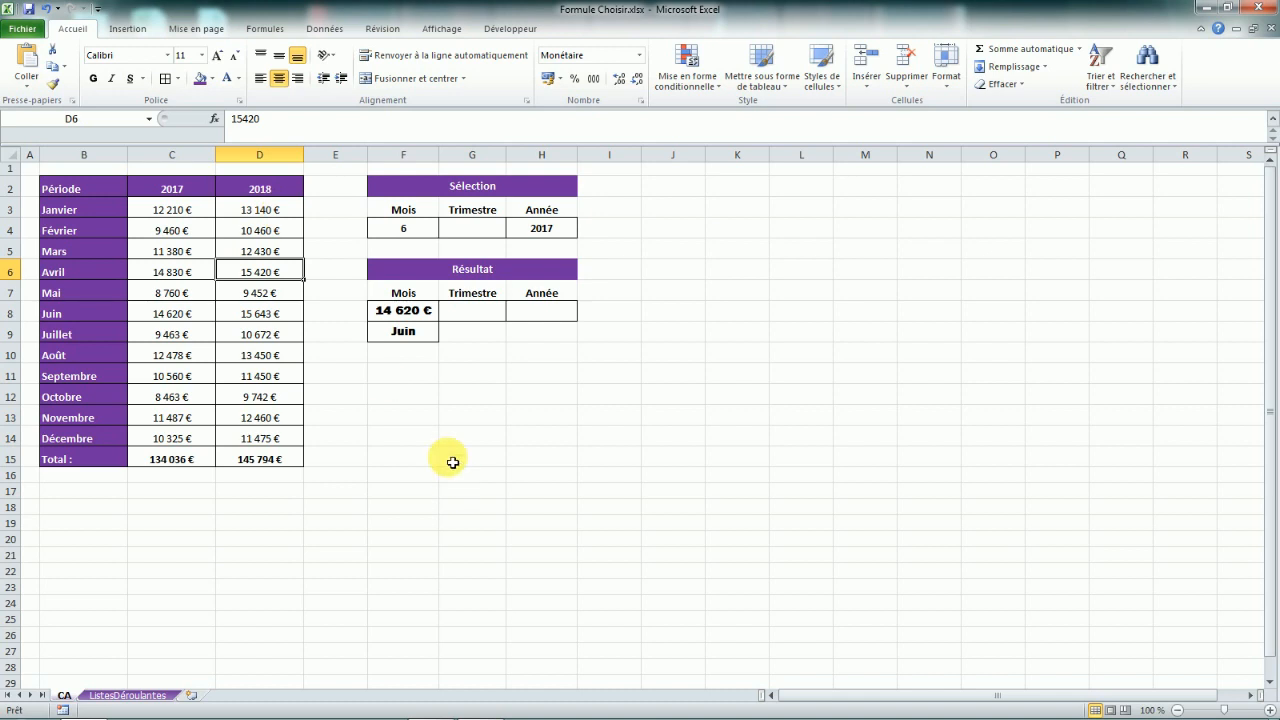
- Start a SI formula in G8 under Trimestre in the Résultat table, testing whether H4=2017
click(478, 315)
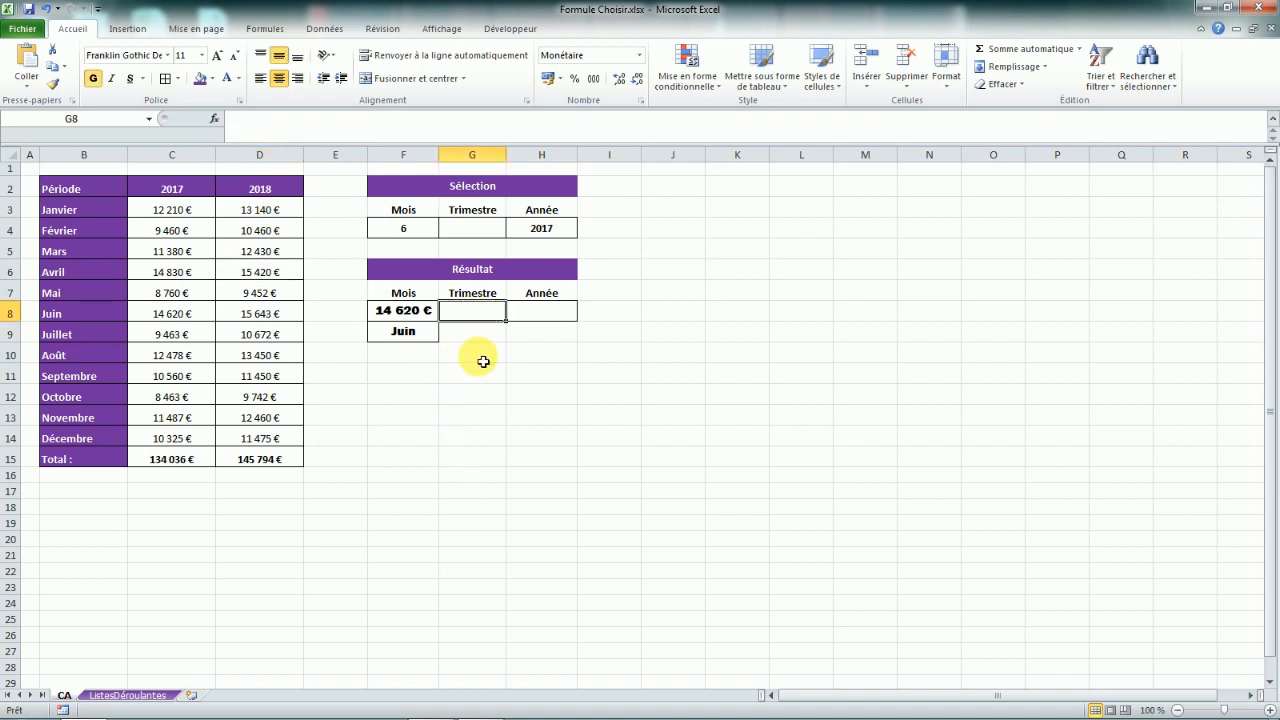
text(=)
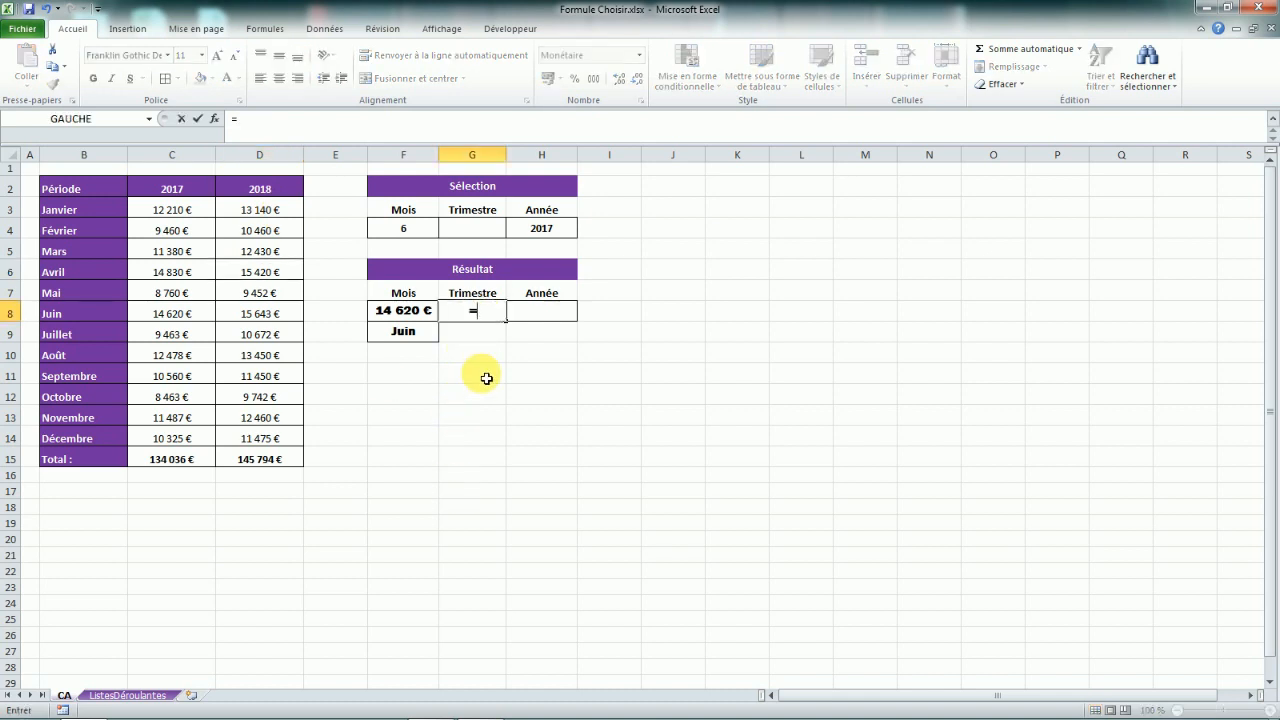
text(SI()
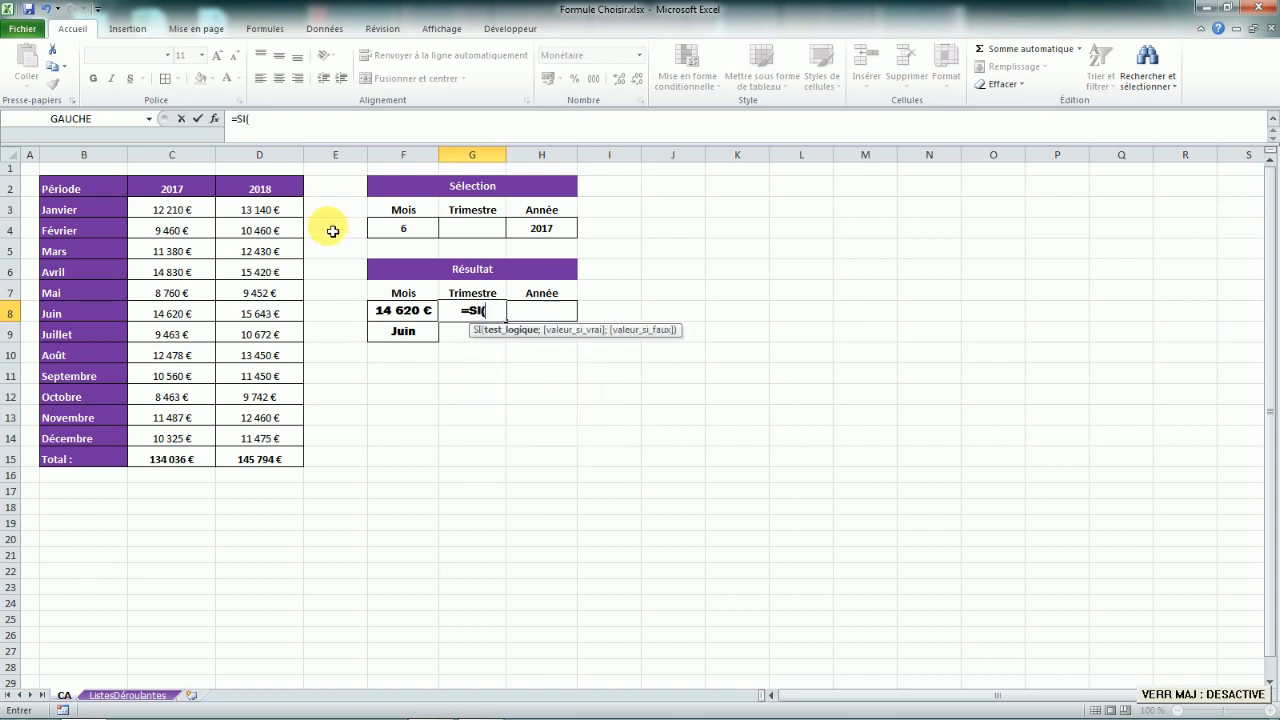
click(553, 237)
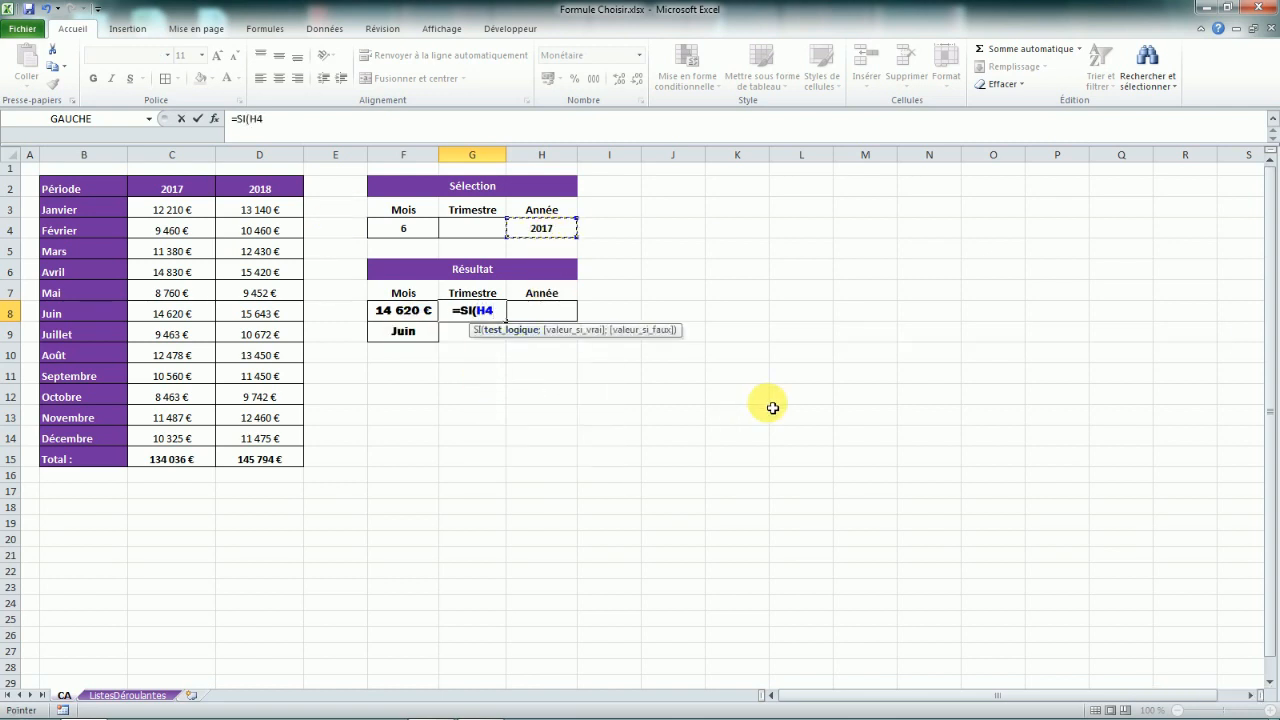
text(=2017)
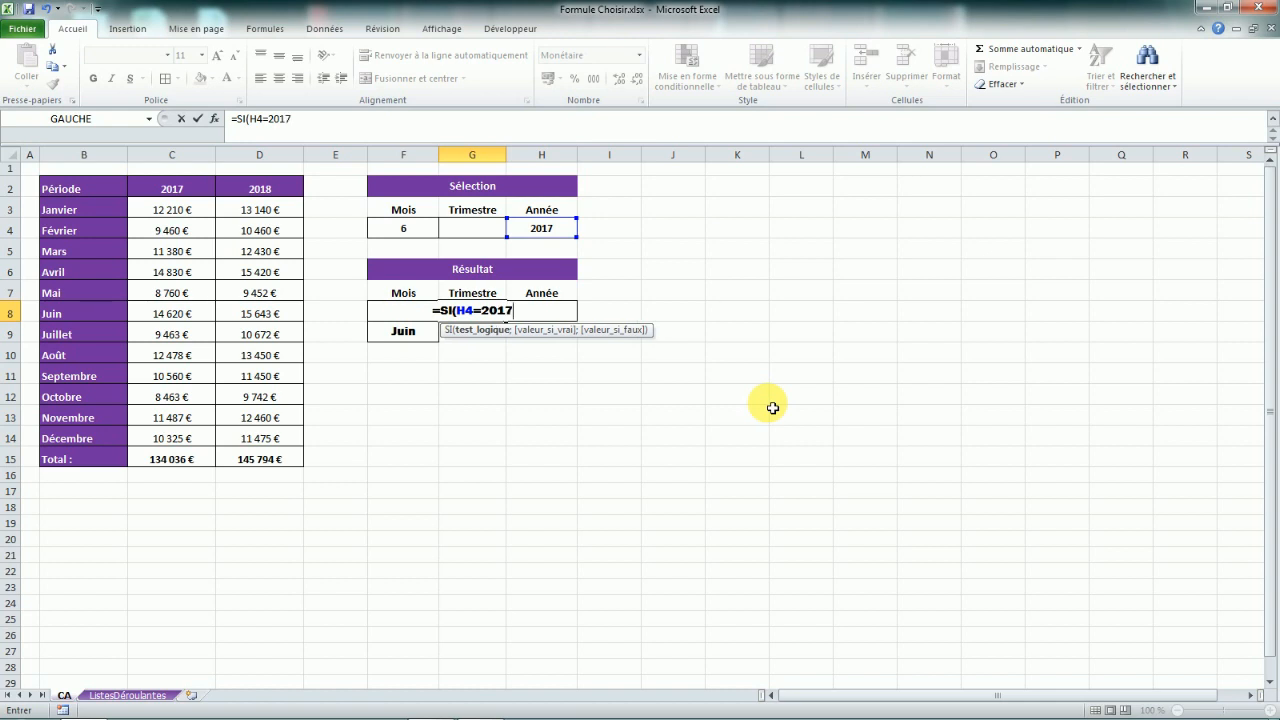
text(;)
- Add CHOISIR as the true value of G8's SI formula, with the Trimestre selection G4 as its index number
key(Caps_Lock)
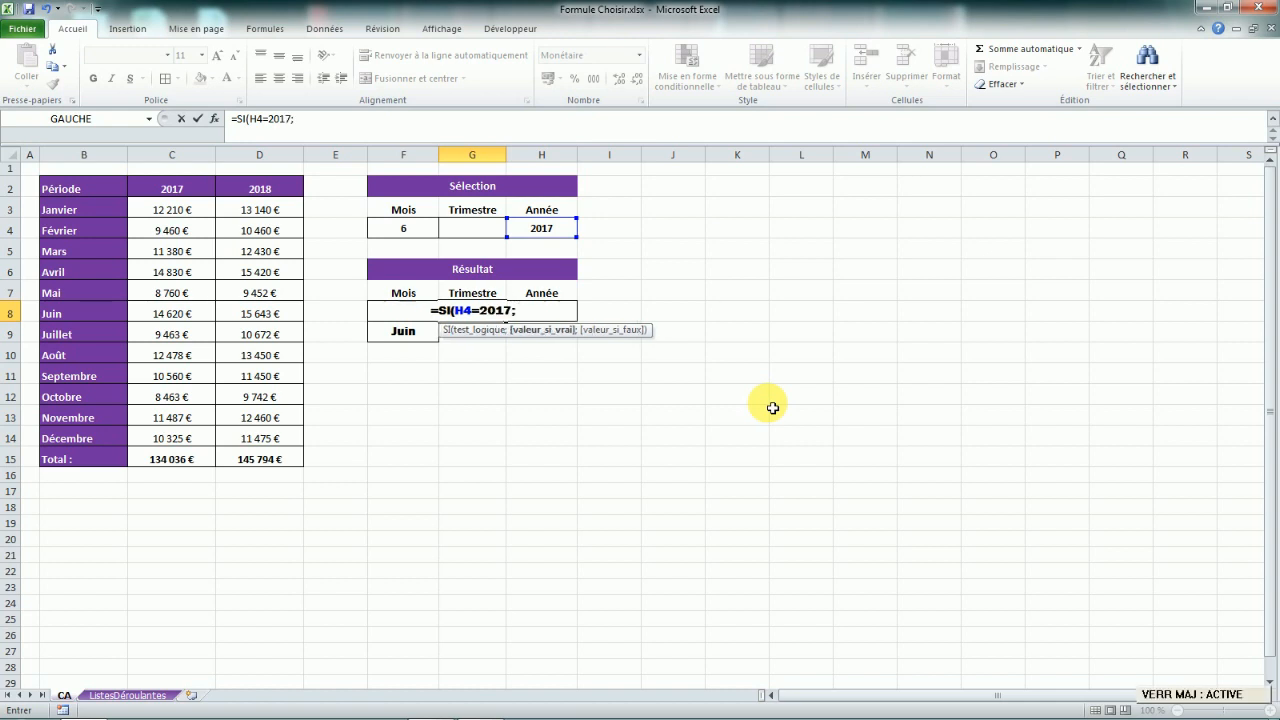
text(CHOISIR)
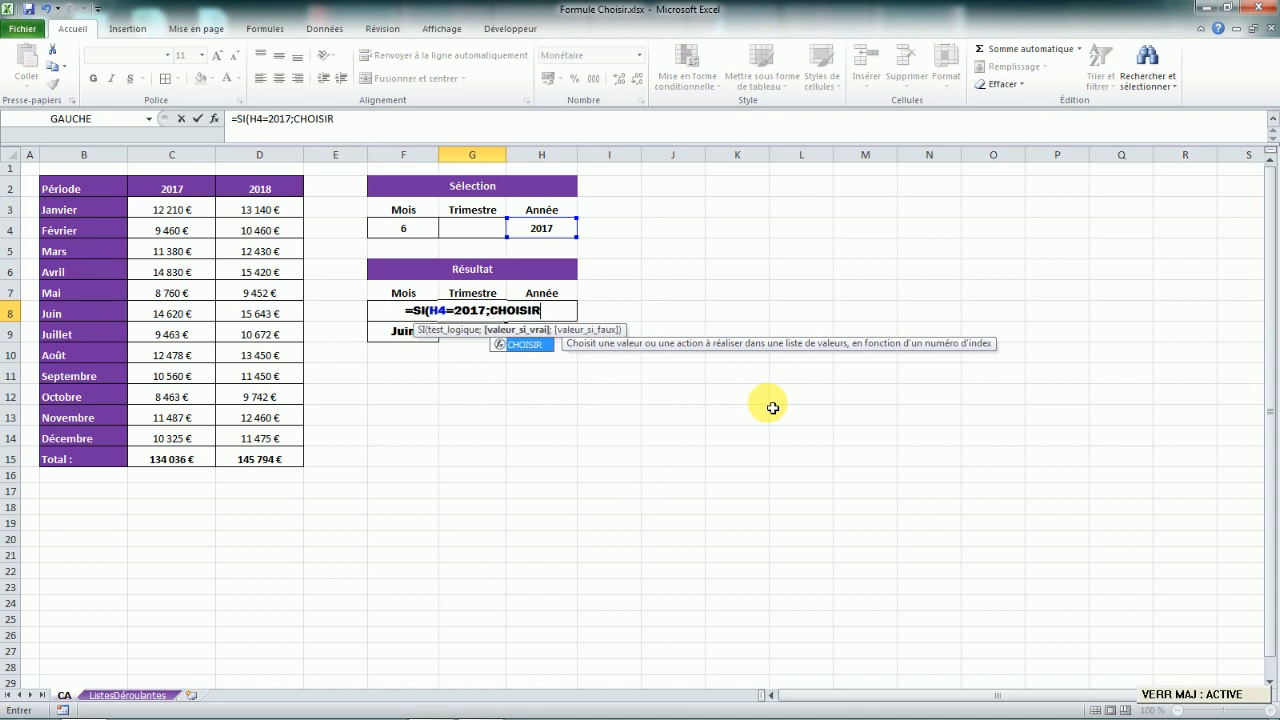
key(Caps_Lock)
text(()
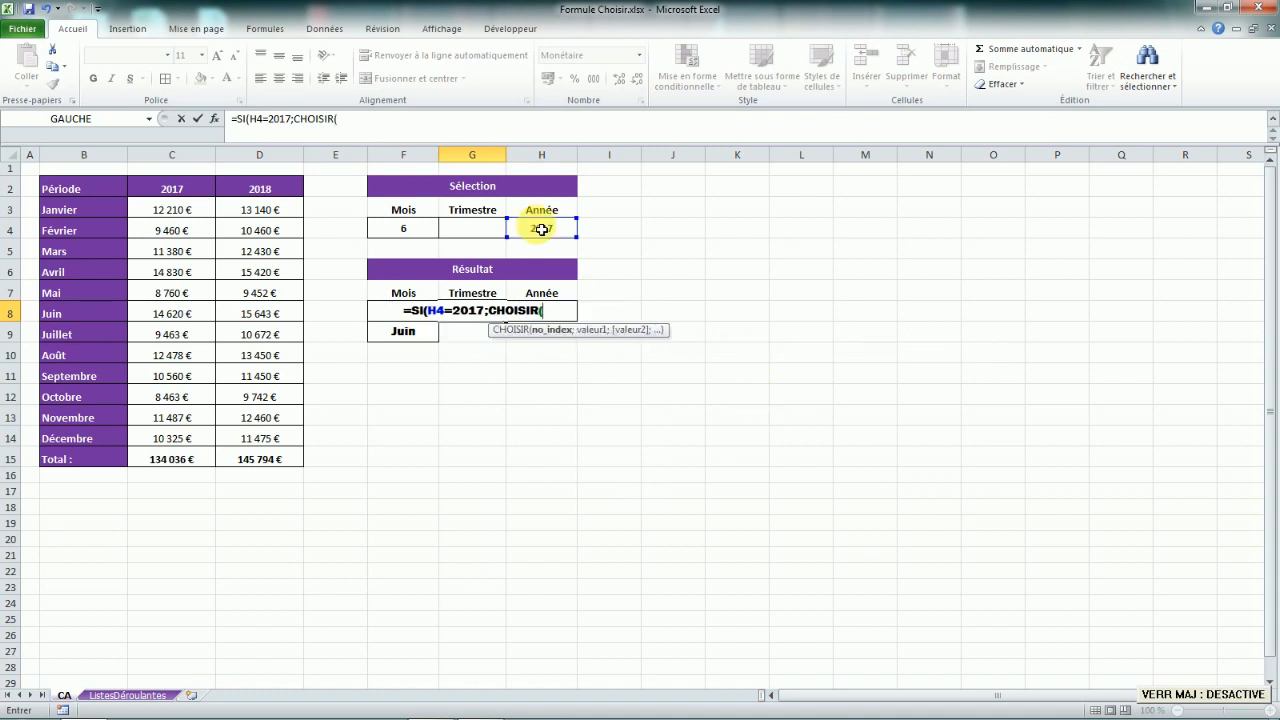
click(479, 232)
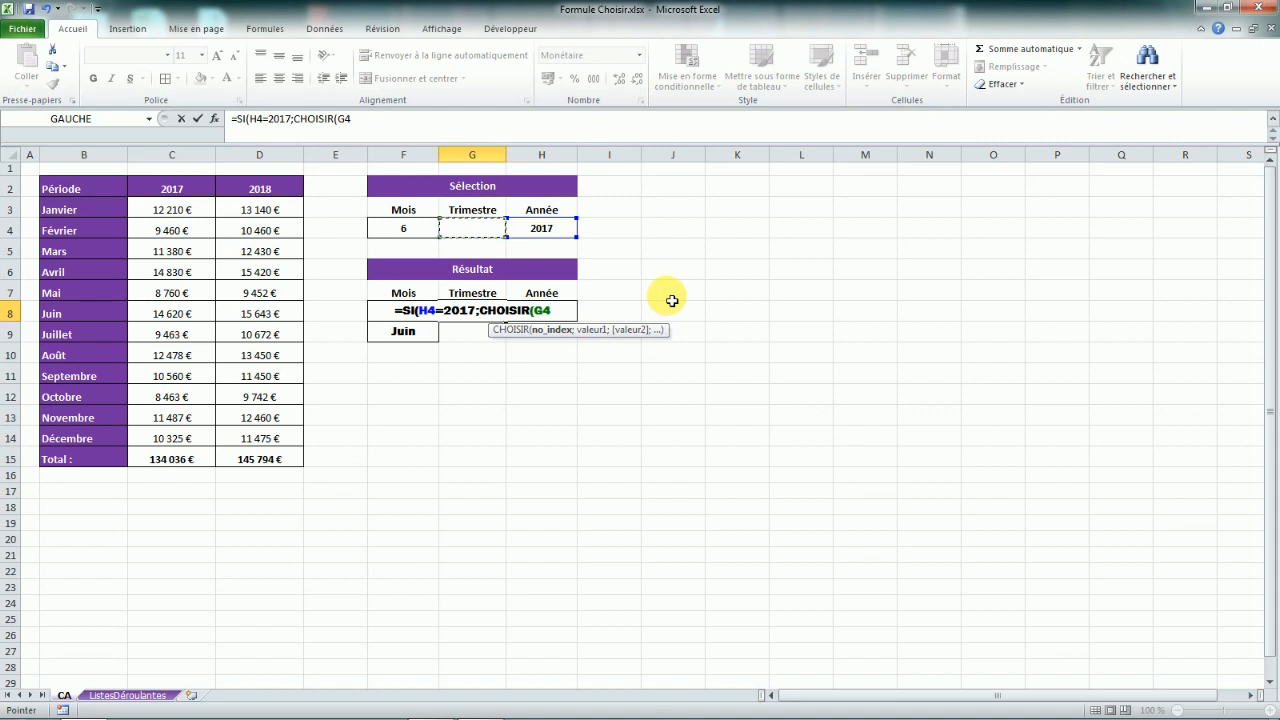
text(;)
- Enter SOMME(C3:C5) as CHOISIR's first value to total the first quarter of 2017
key(Caps_Lock)
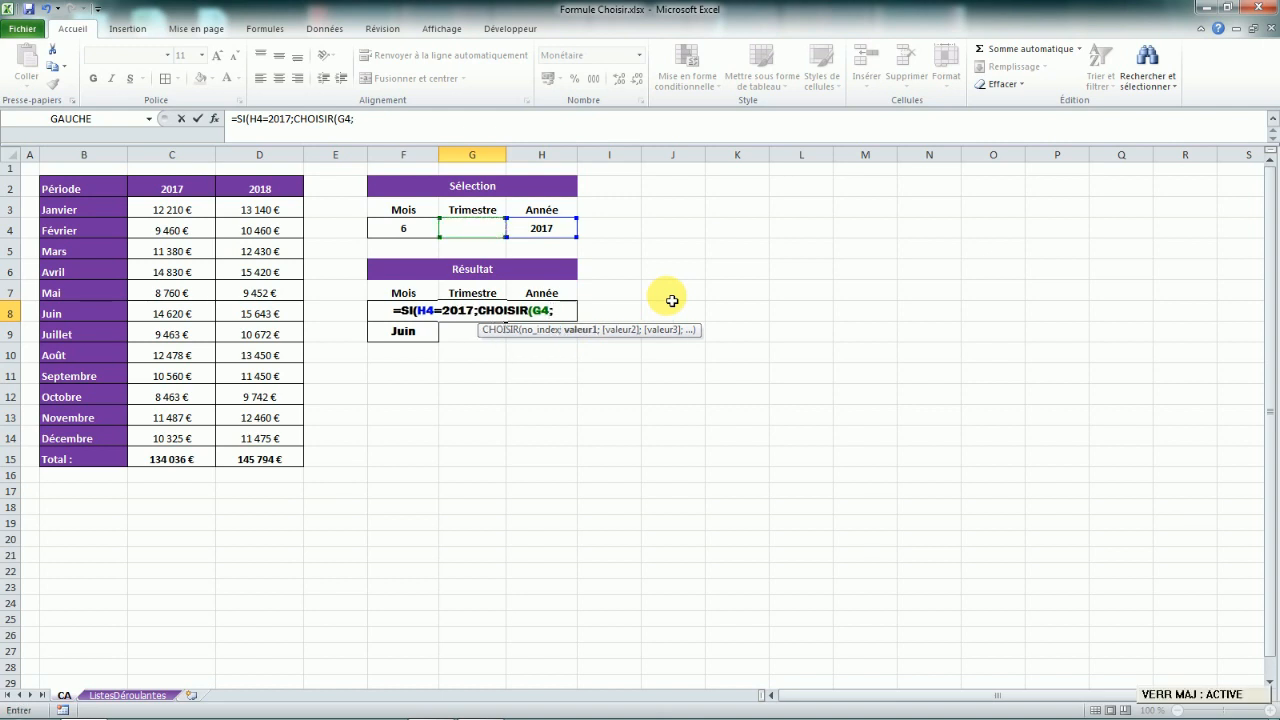
text(SOMME)
key(Caps_Lock)
text(()
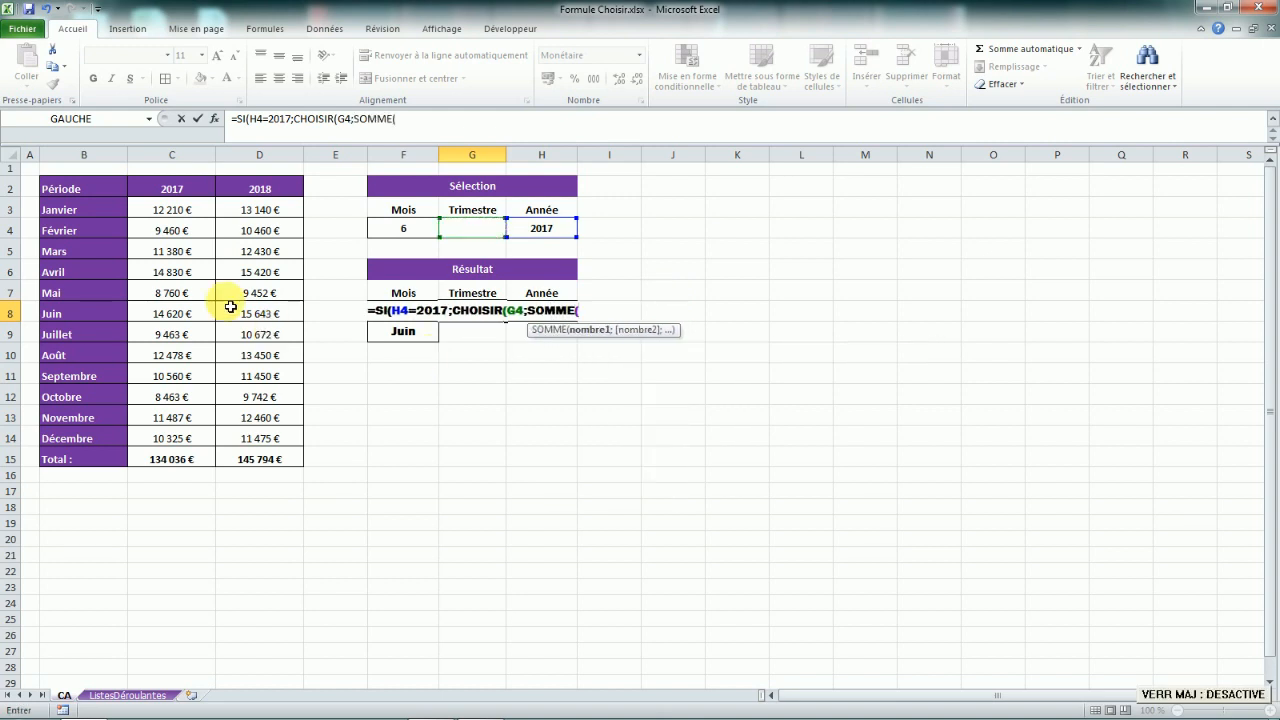
drag(174, 213, 176, 254)
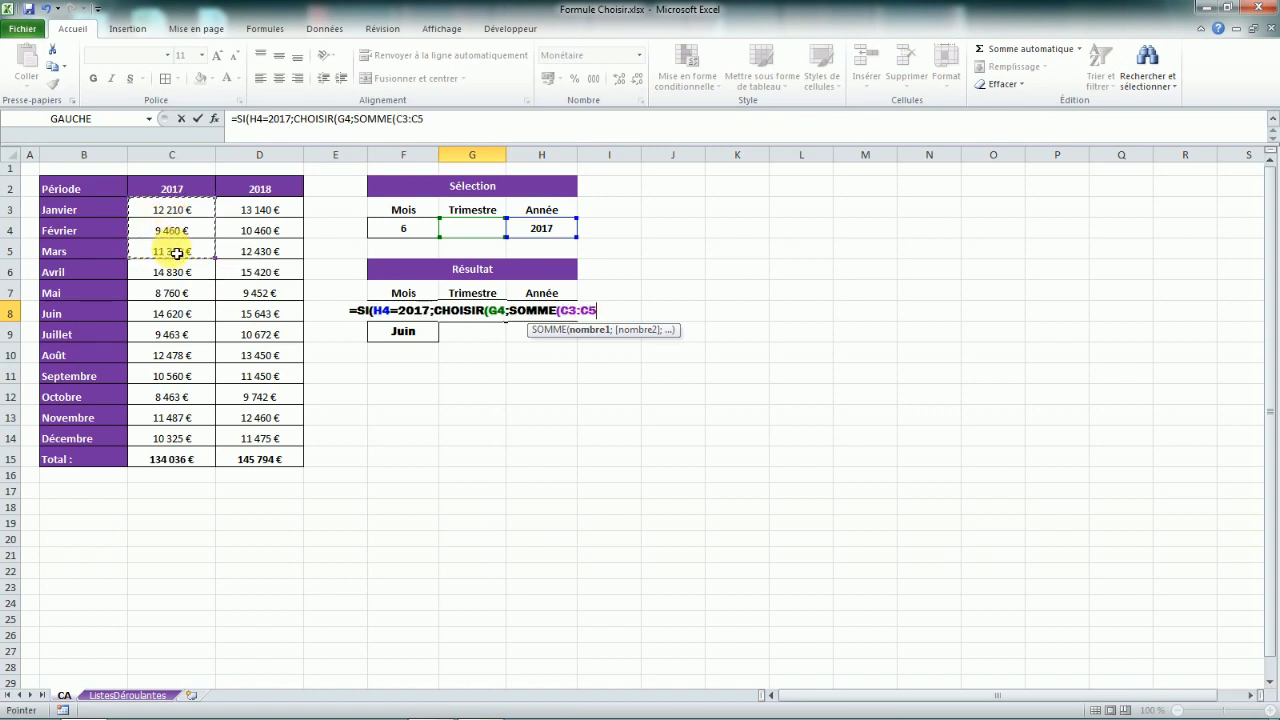
text())
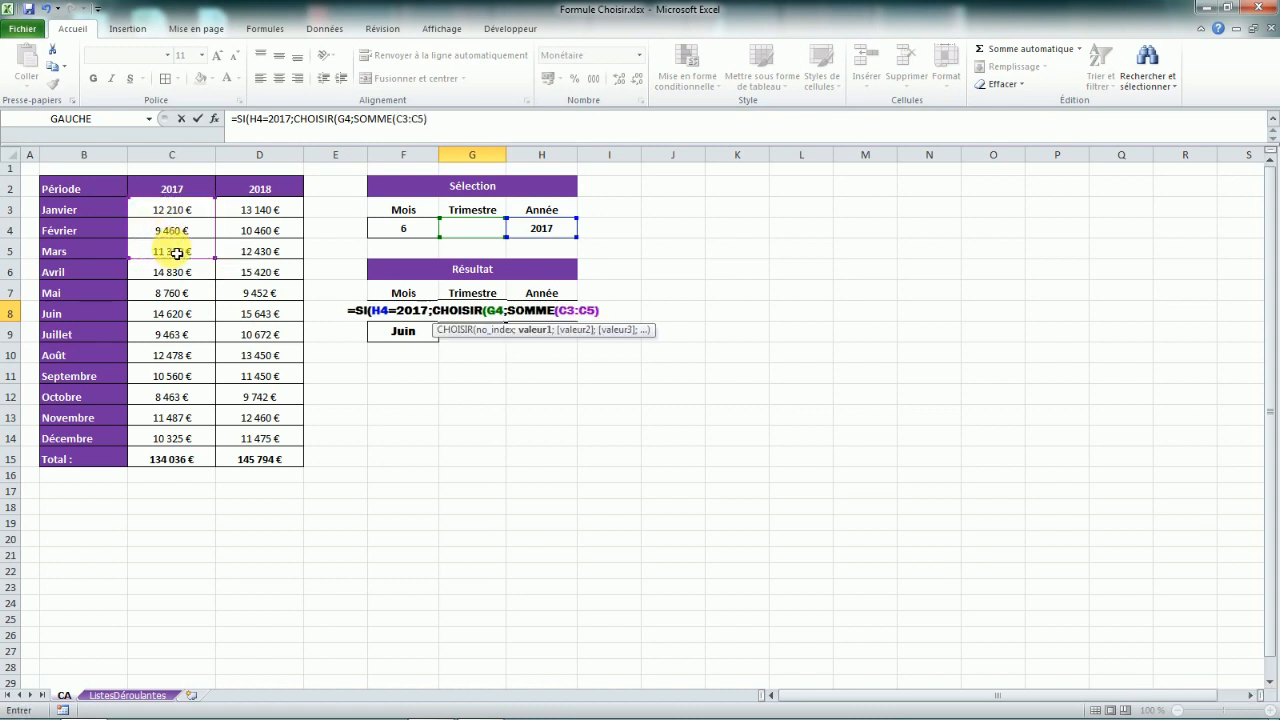
- Add SOMME(C6:C8) as CHOISIR's second value to total the second quarter of 2017
text(;)
key(Caps_Lock)
text(SOMME)
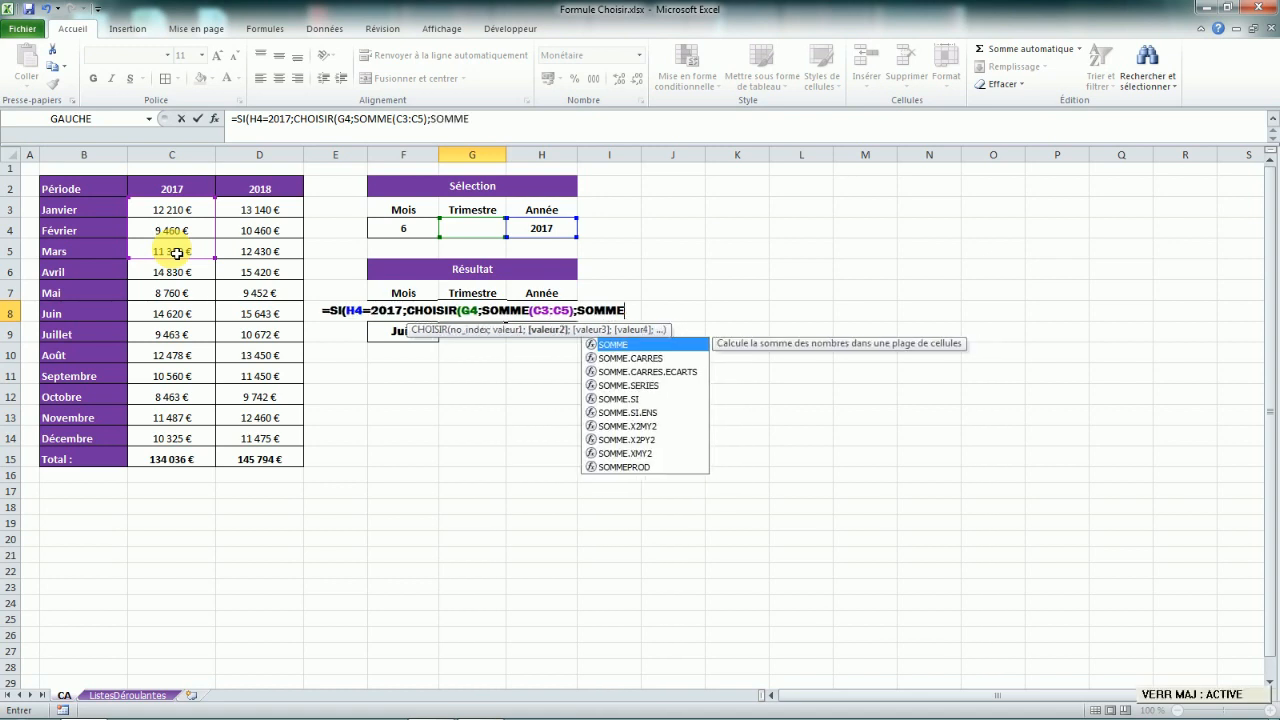
key(Caps_Lock)
text(()
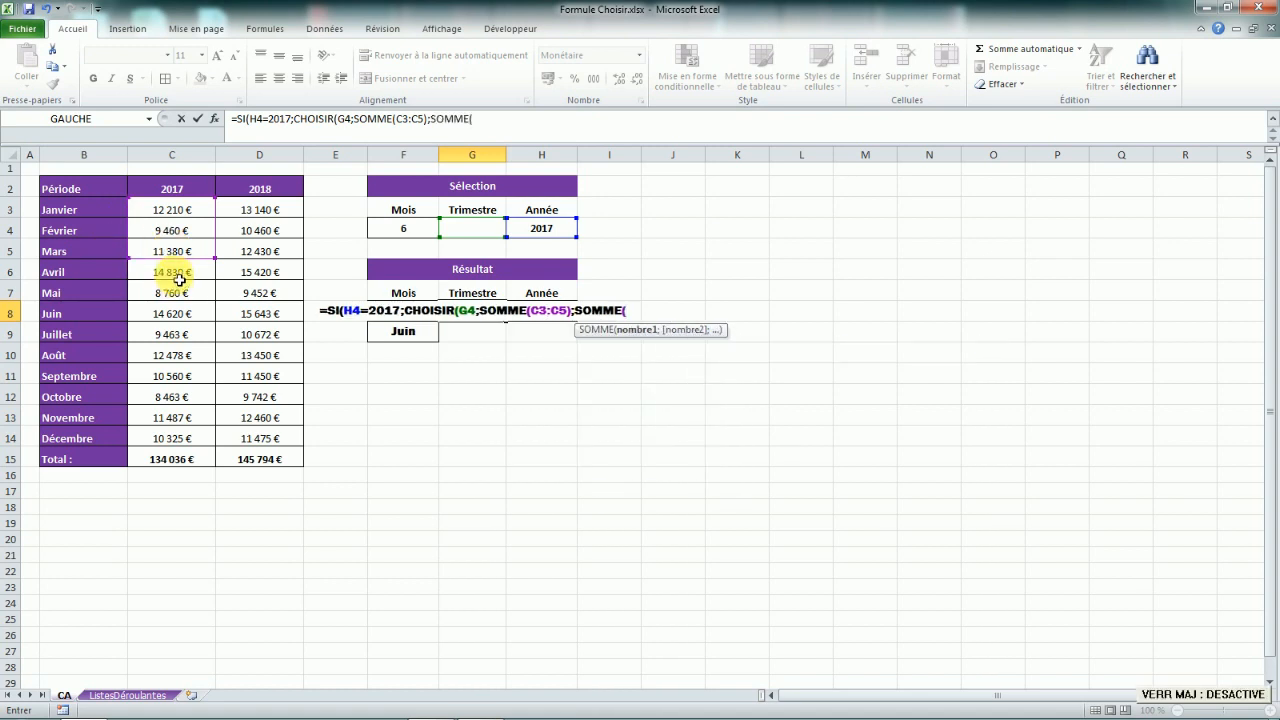
drag(179, 281, 183, 314)
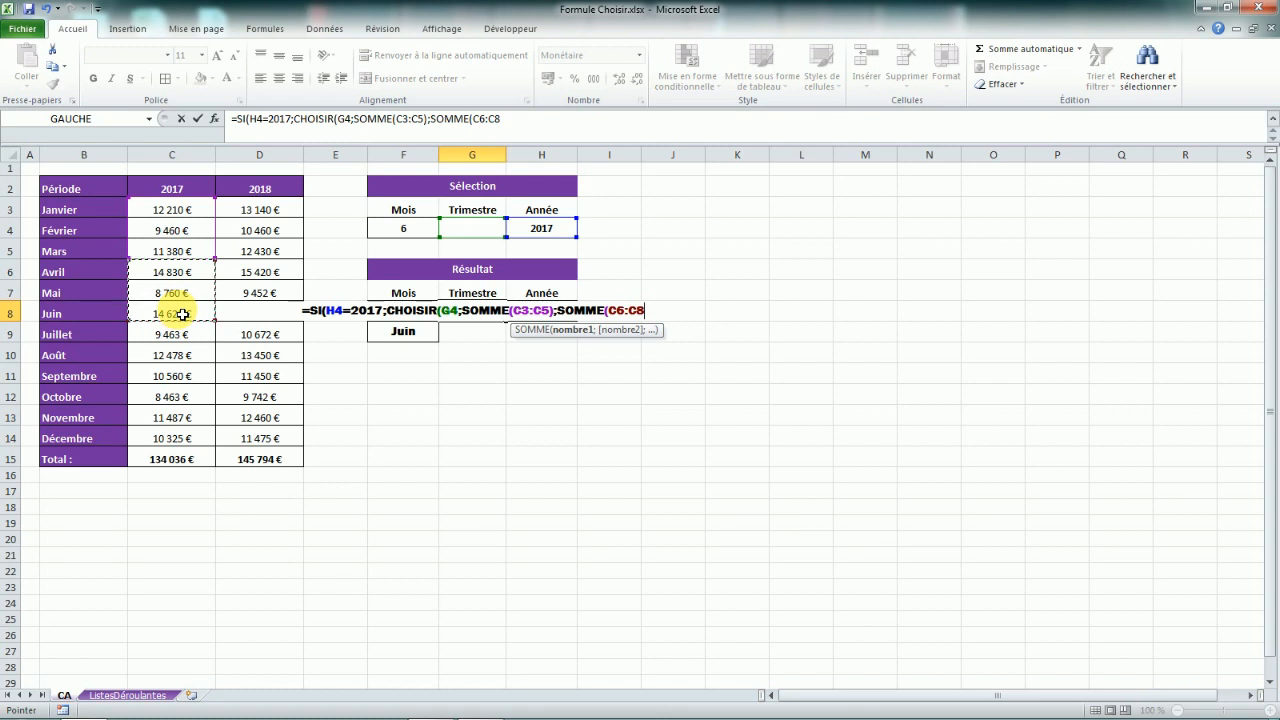
text())
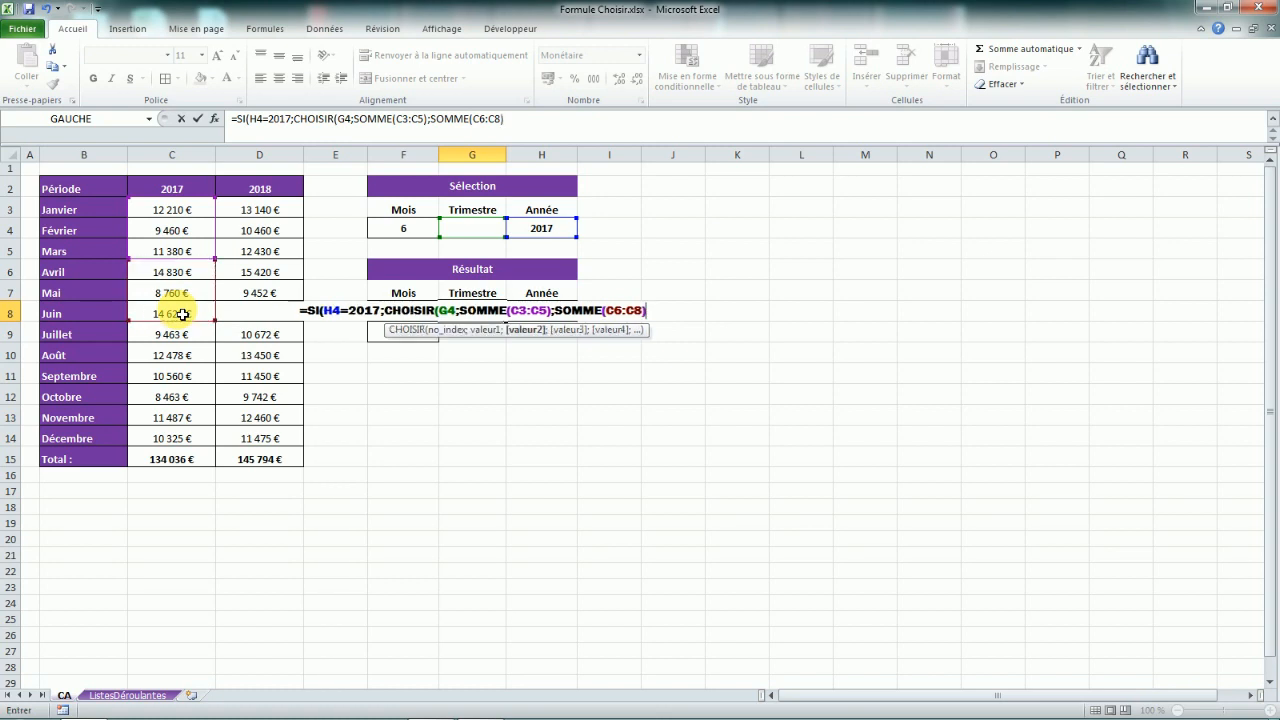
- Add SOMME(C9:C11) as CHOISIR's third value to total the third quarter of 2017
text(;)
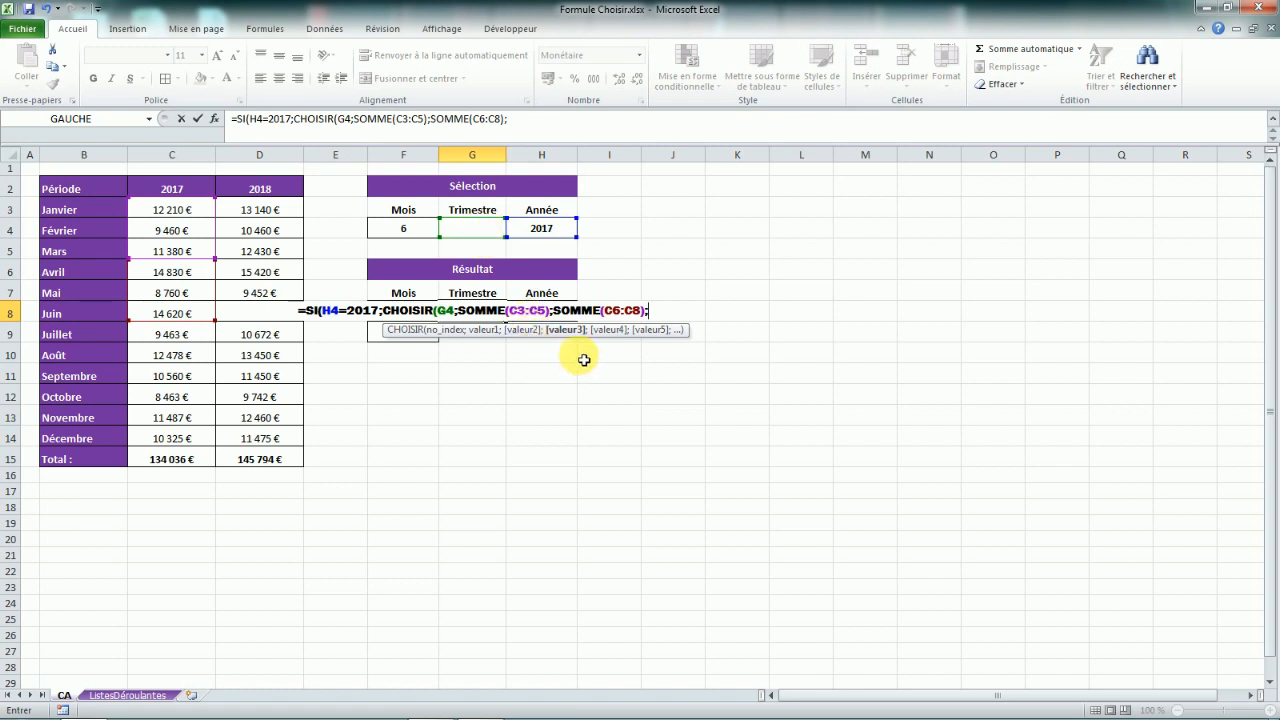
key(Caps_Lock)
text(SOMME)
key(Caps_Lock)
text(()
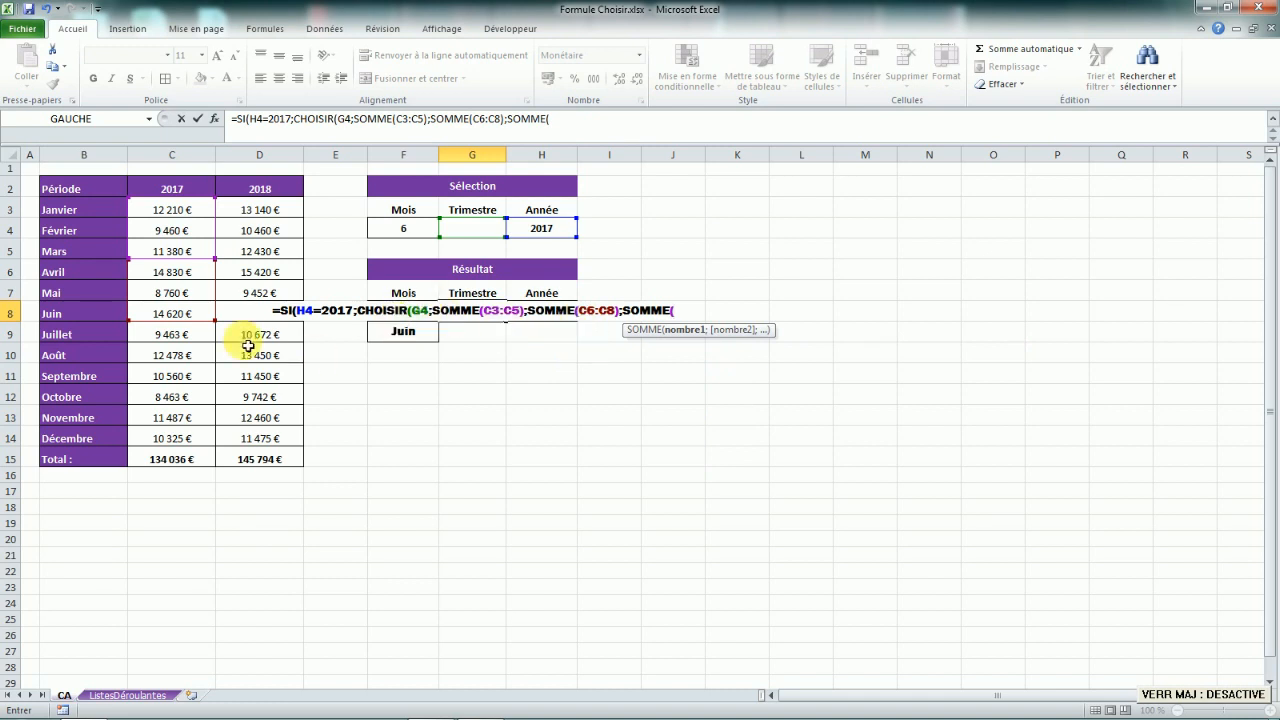
drag(163, 335, 163, 372)
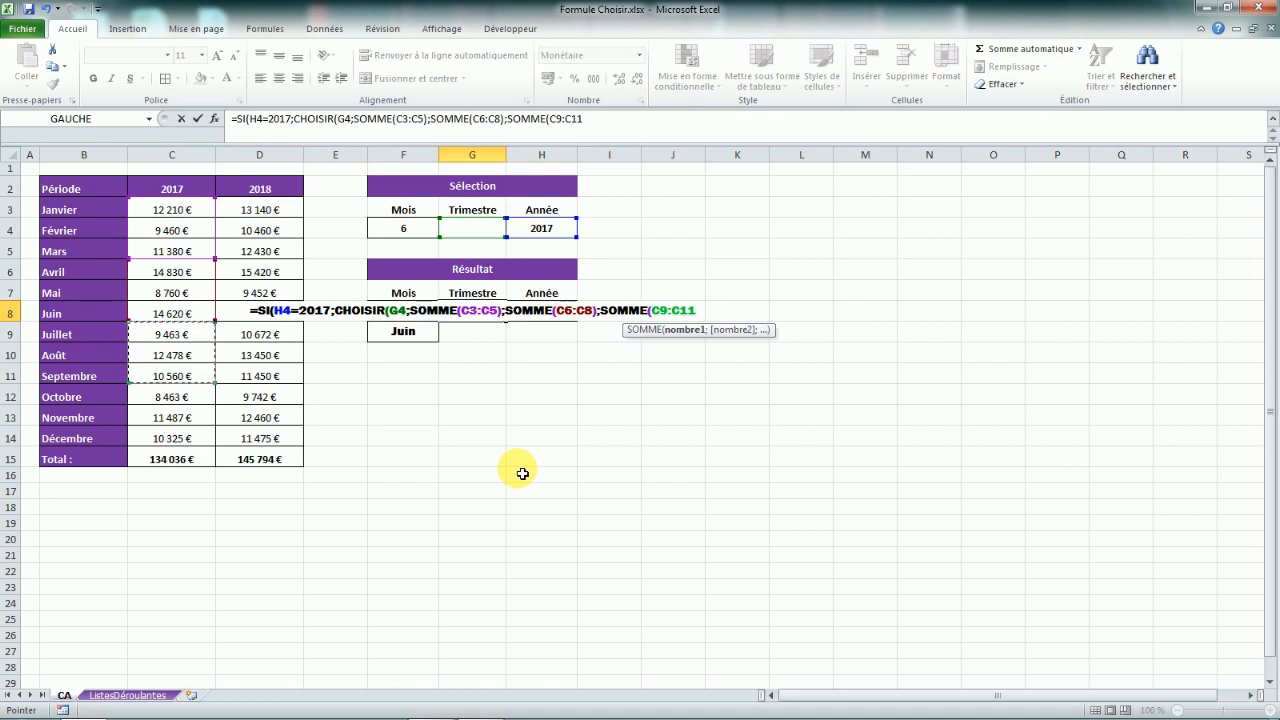
text();)
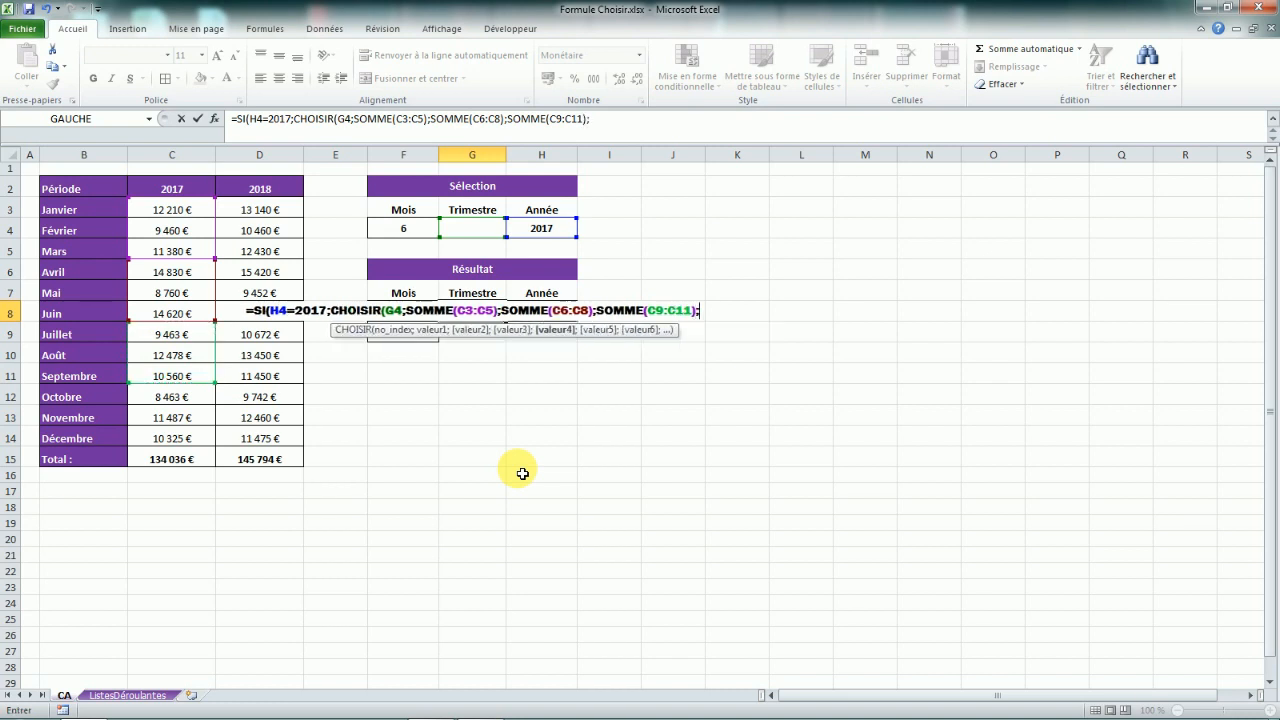
- Add SOMME(C12:C14) as the fourth value for the last quarter of 2017 and close the CHOISIR function
key(Caps_Lock)
text(SOMME)
key(Caps_Lock)
text(()
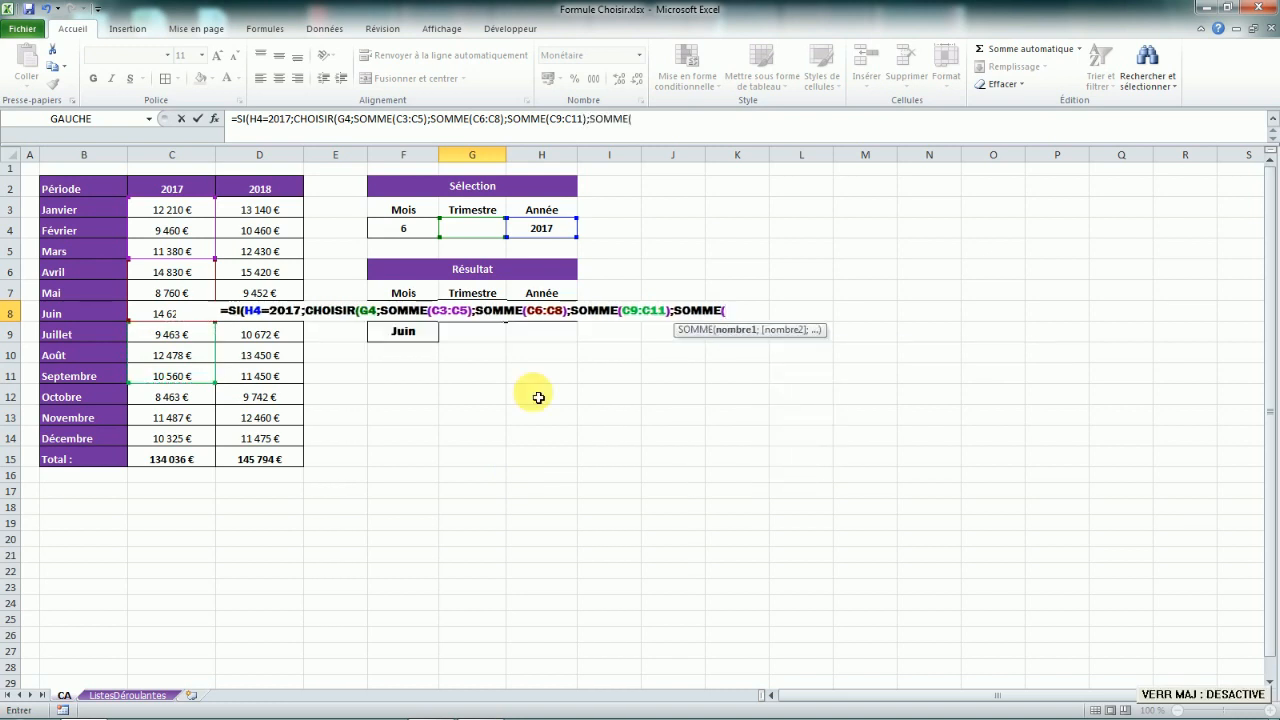
drag(180, 395, 188, 438)
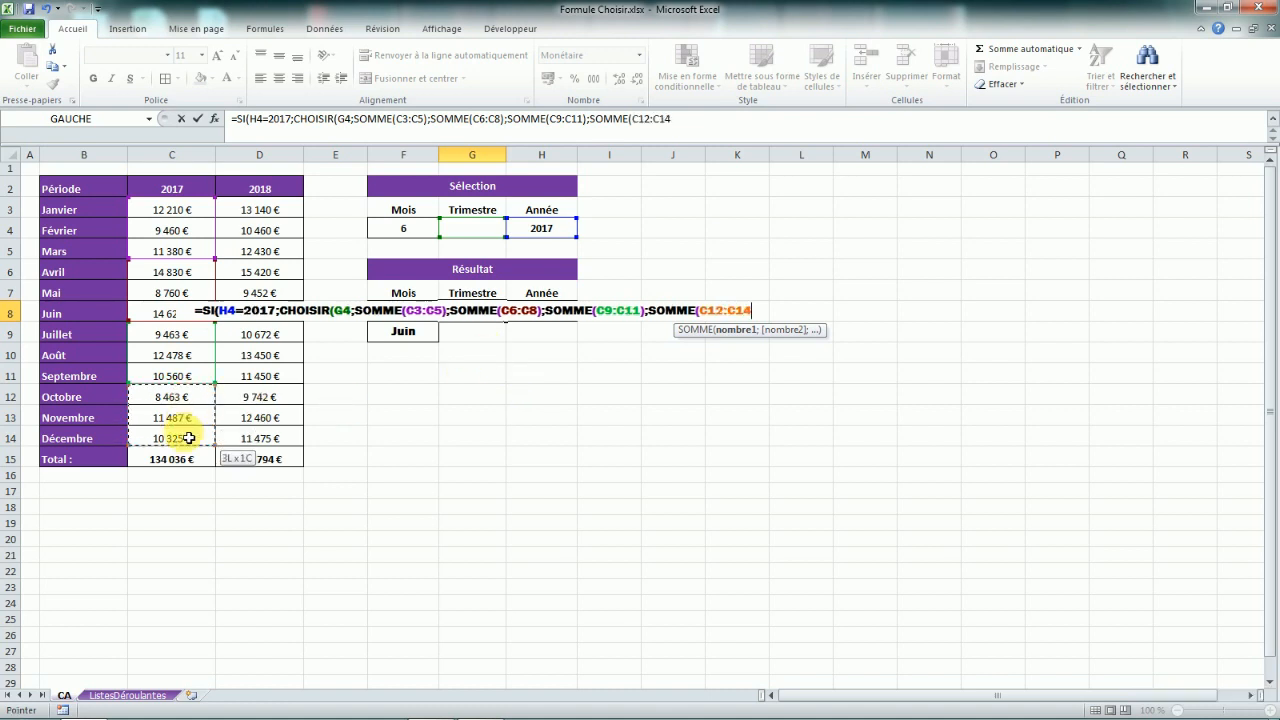
text())
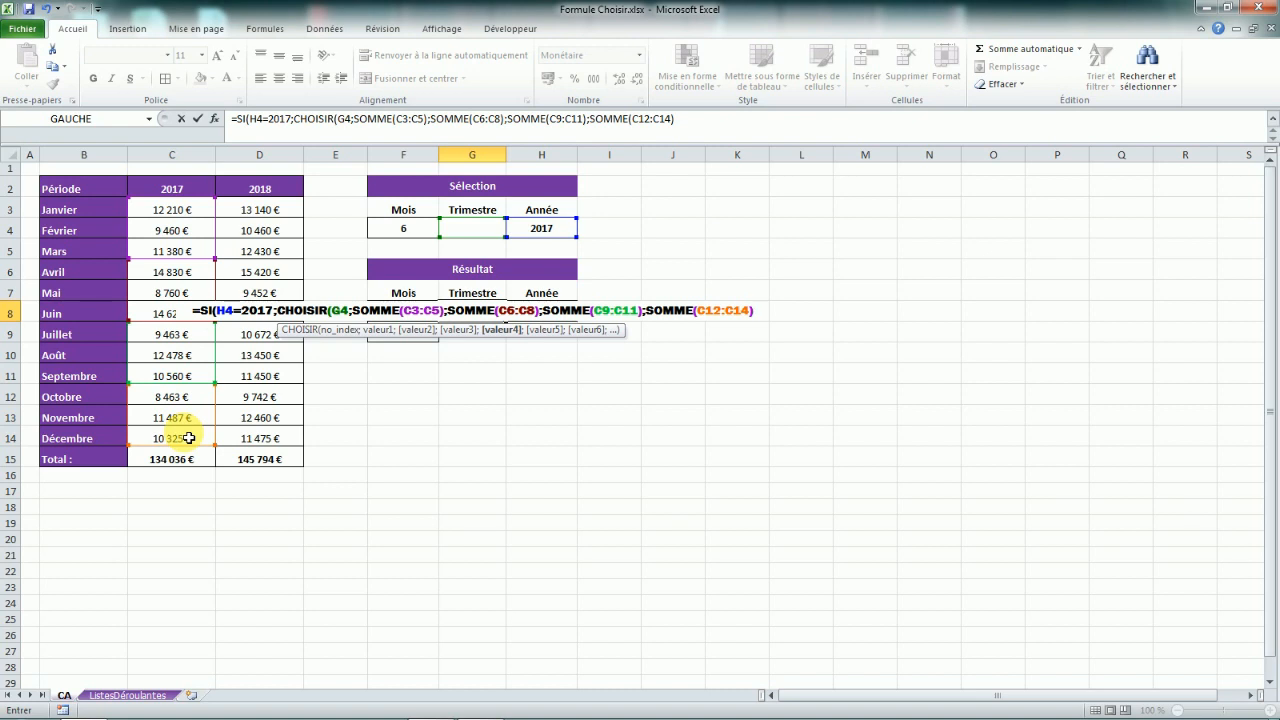
text())
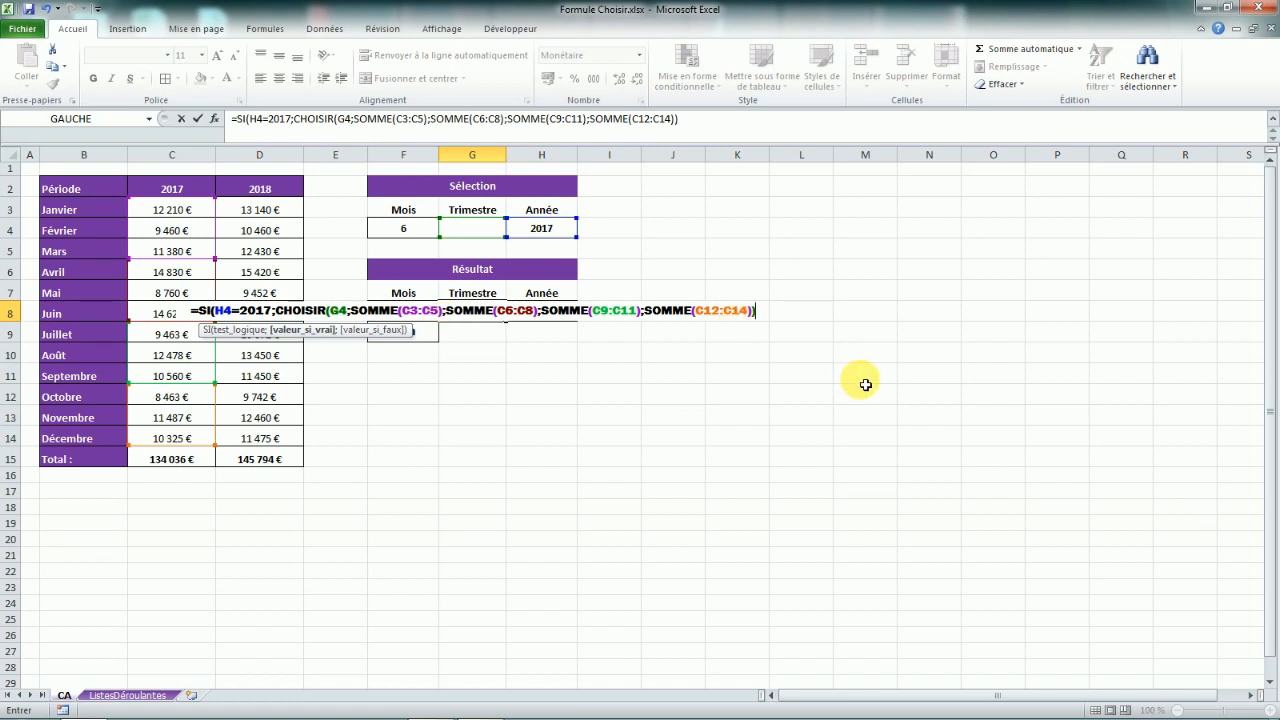
- Append a nested SI as the false value of G8's formula, testing whether H4=2018
text(;)
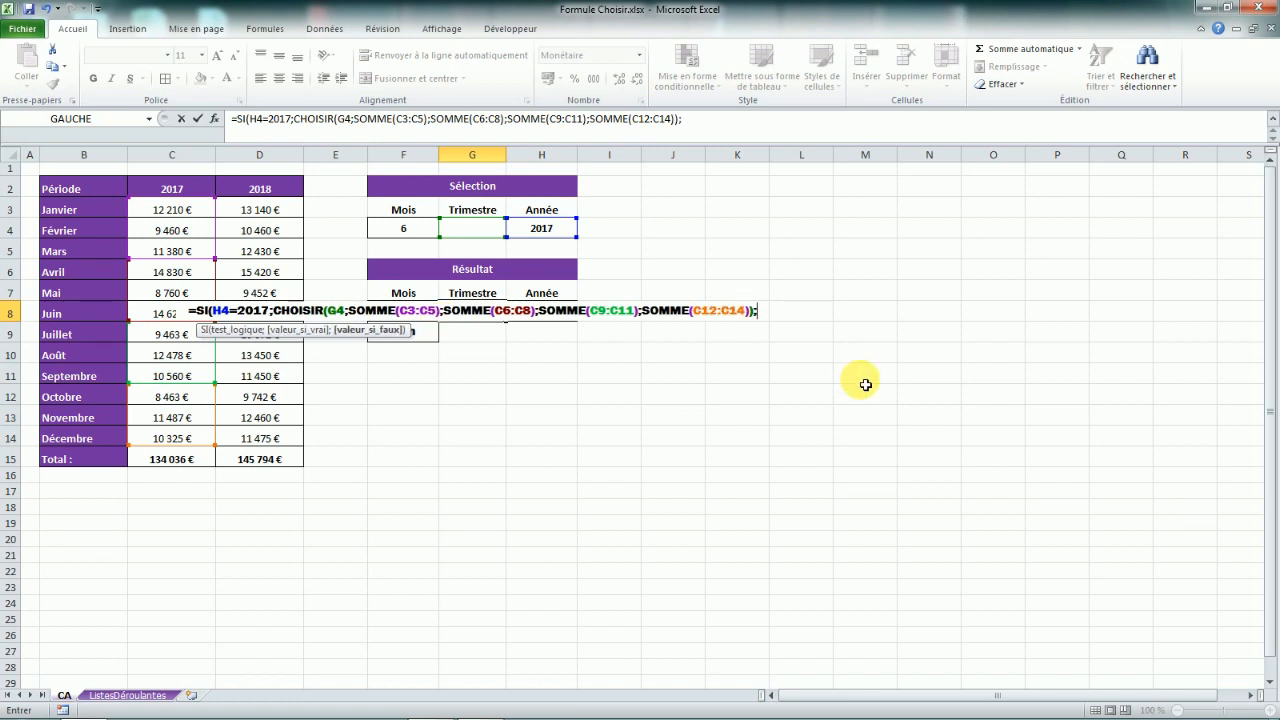
key(Caps_Lock)
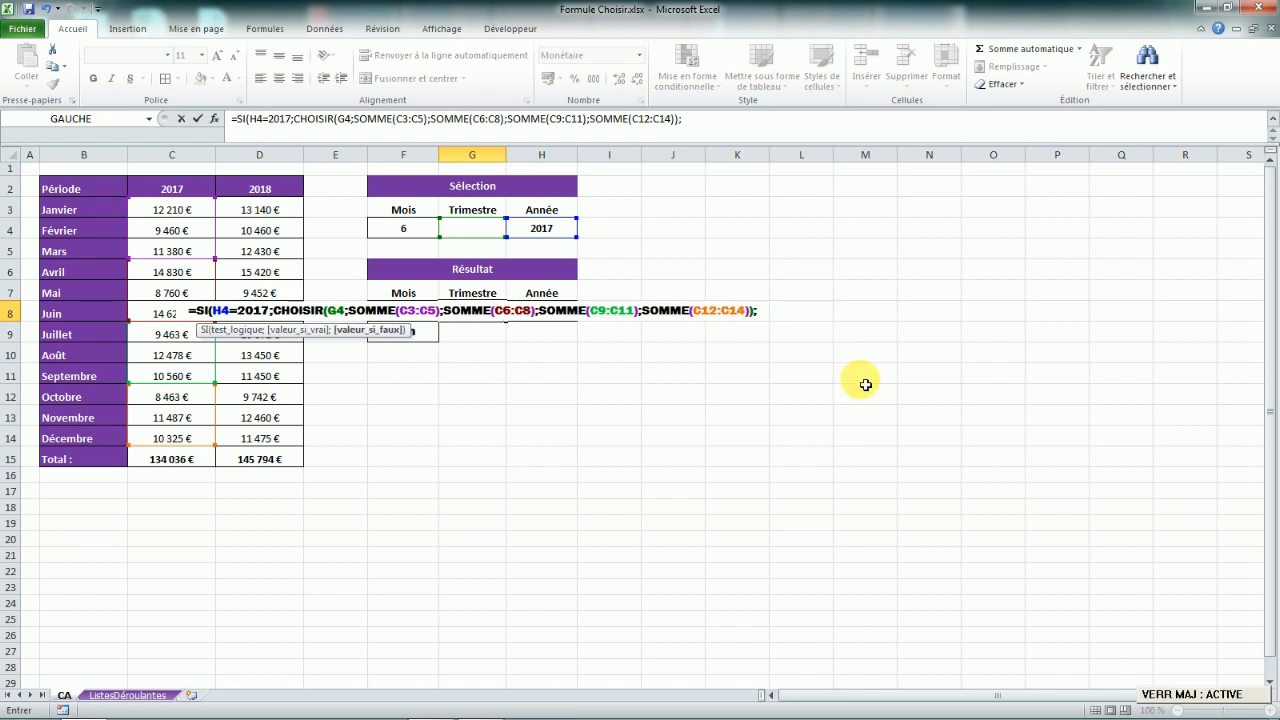
text(SI)
key(Caps_Lock)
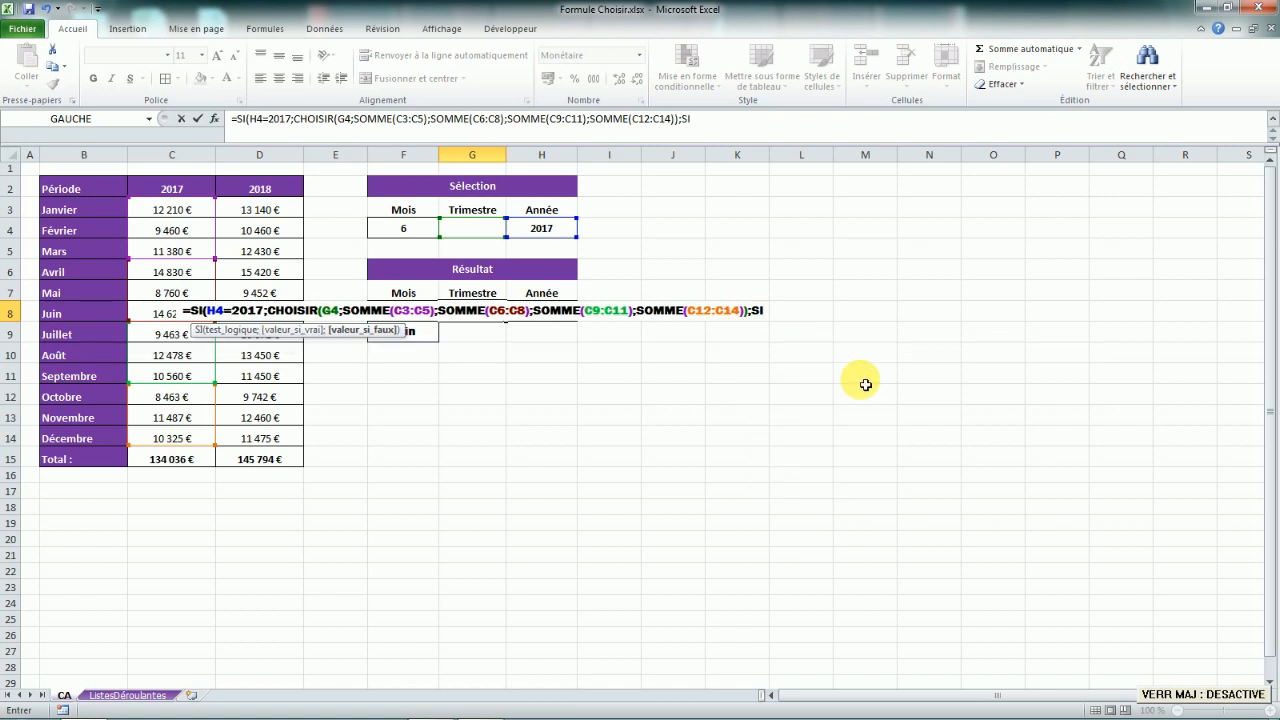
text(()
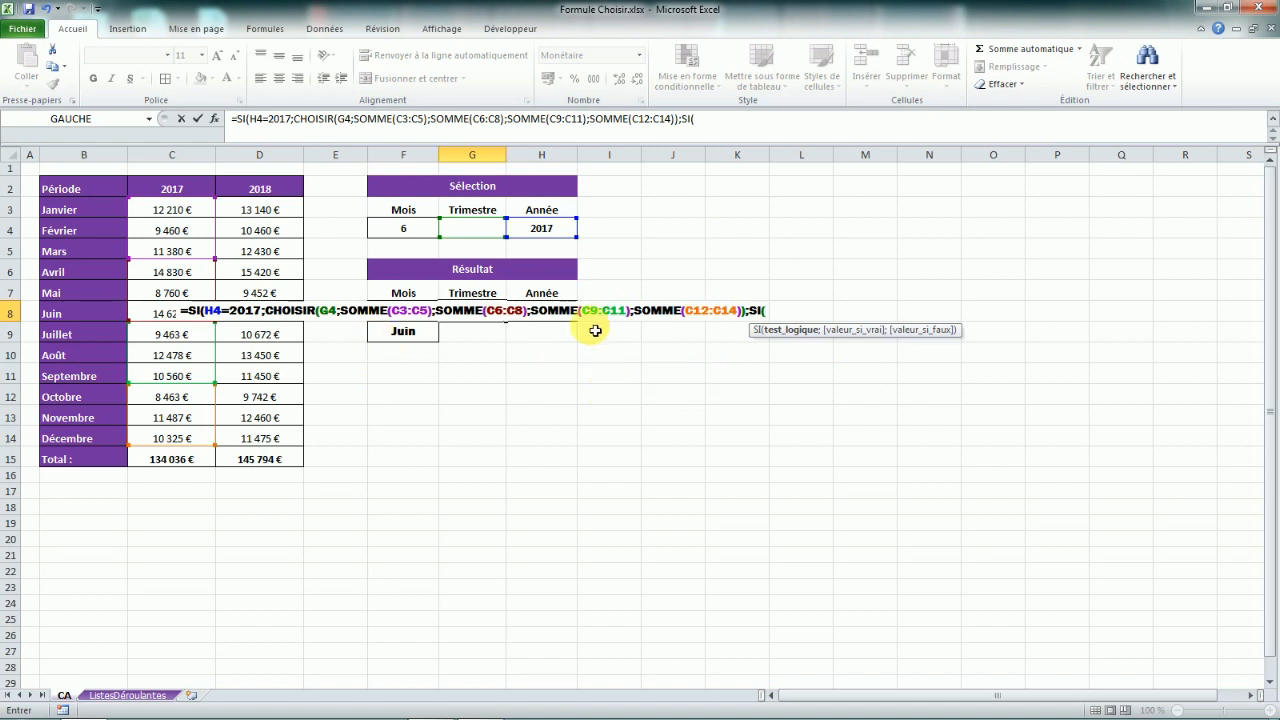
click(541, 229)
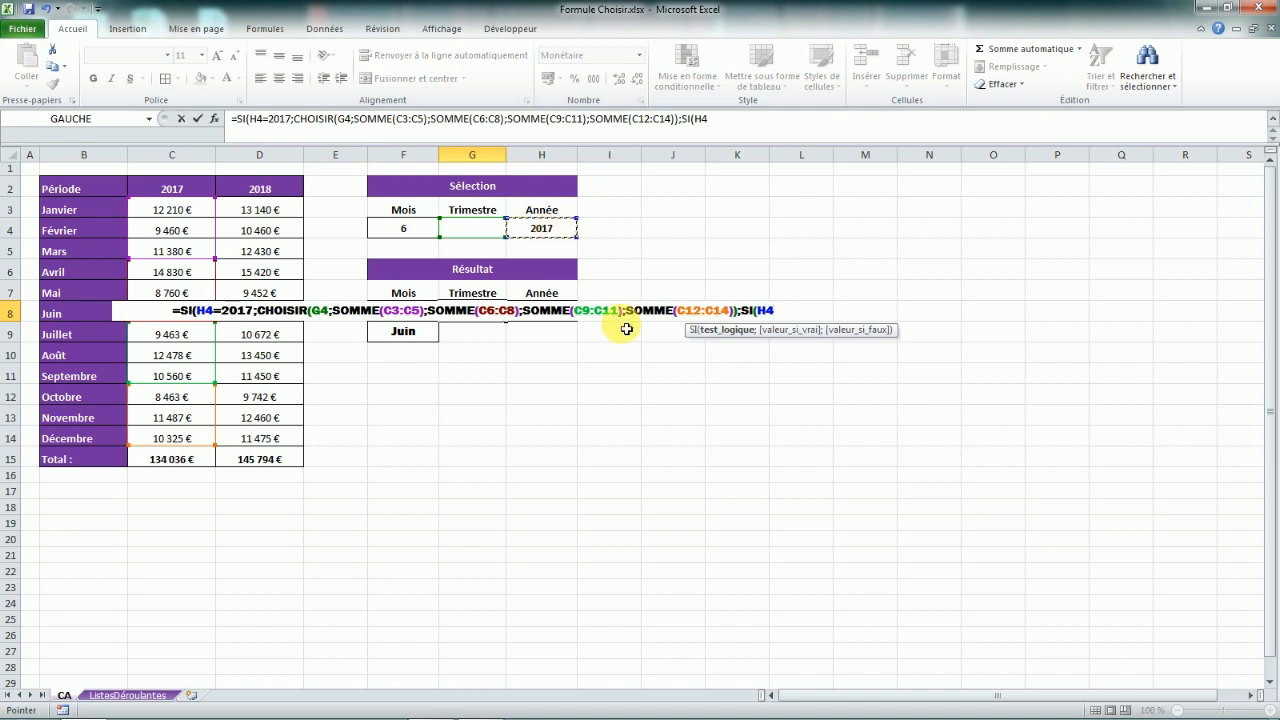
text(=2018)
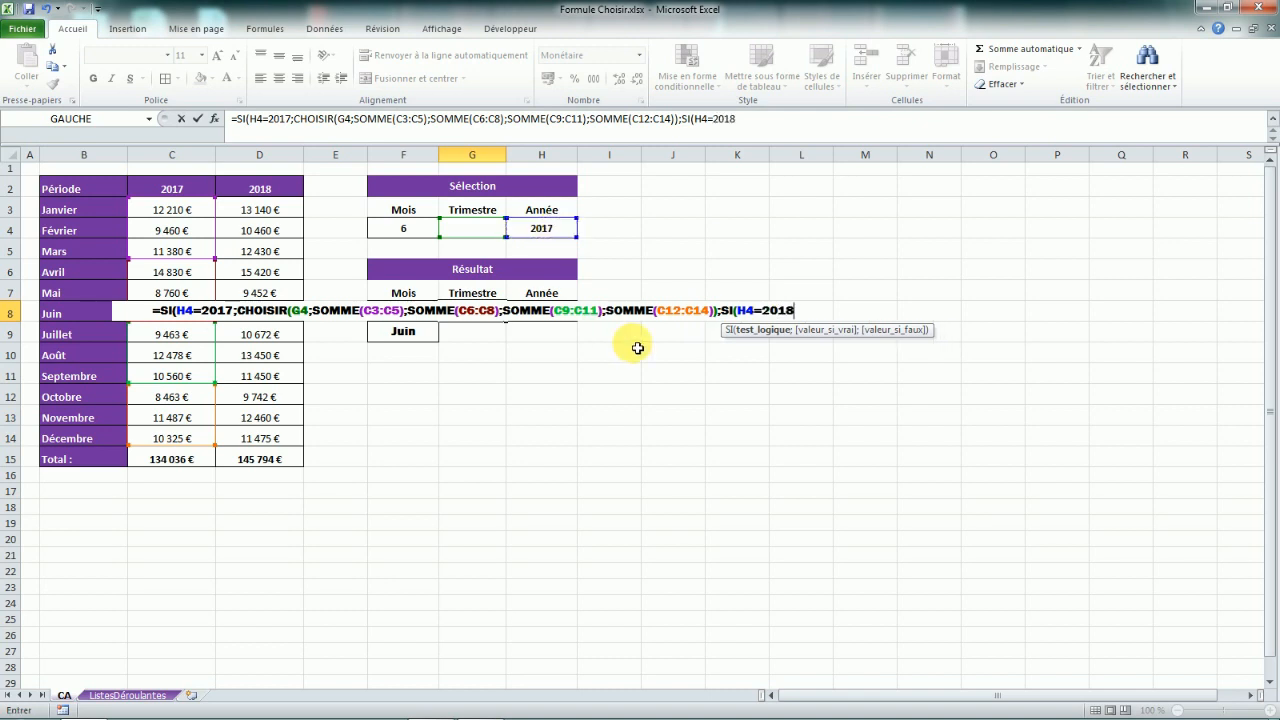
- Add a CHOISIR function as the nested SI's true value, with G4 as its index number
text(;CHOISIR()
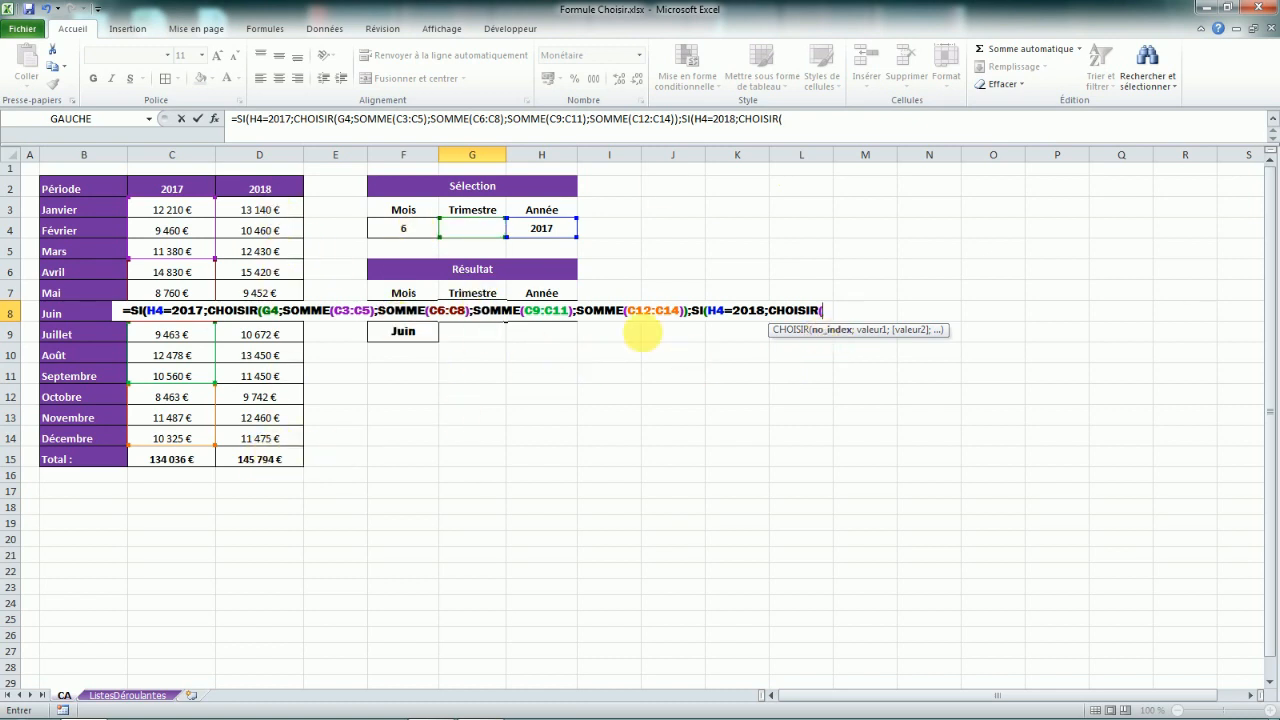
click(472, 235)
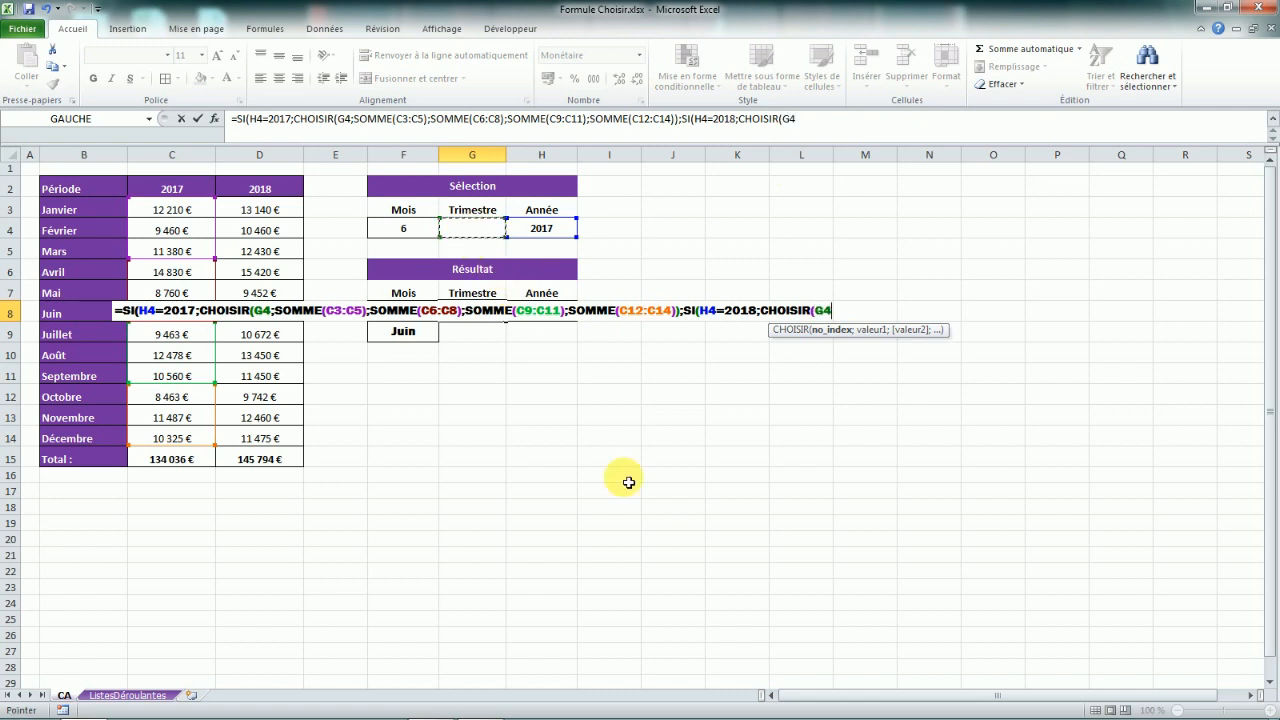
text(;)
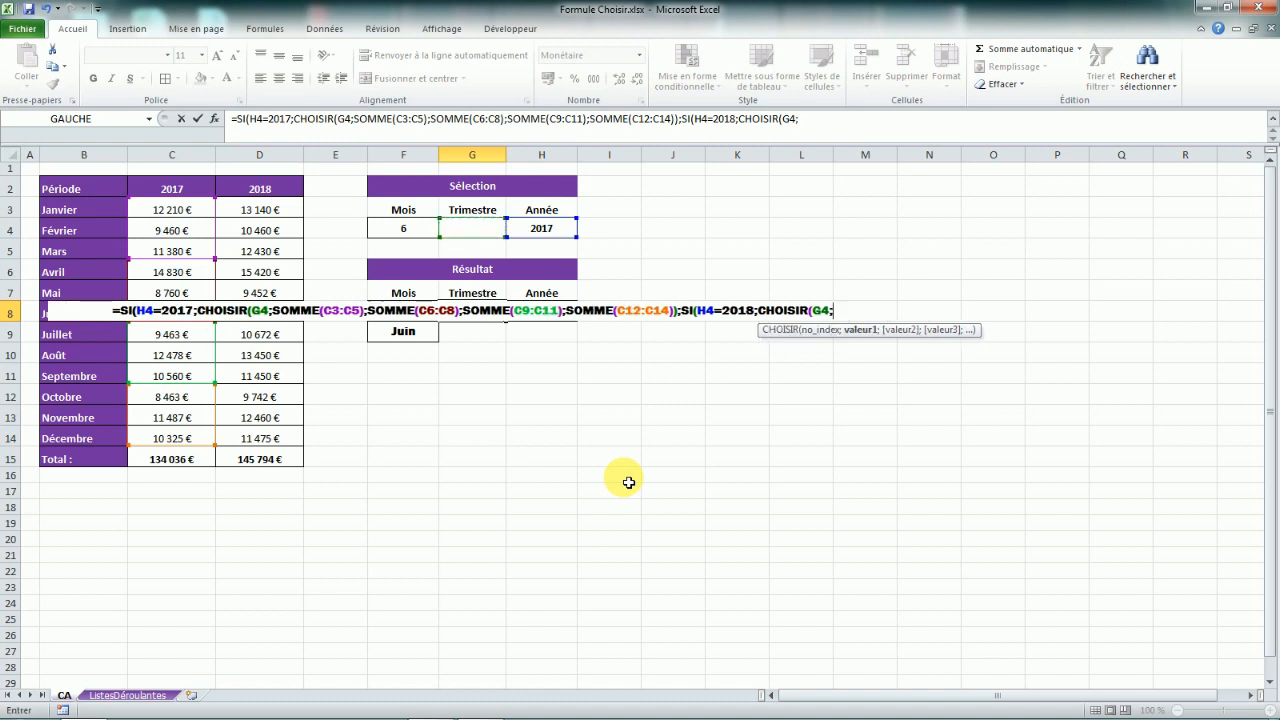
- Add SOMME(D3:D5) as CHOISIR's first value to total the first quarter of 2018
key(Caps_Lock)
text(SO)
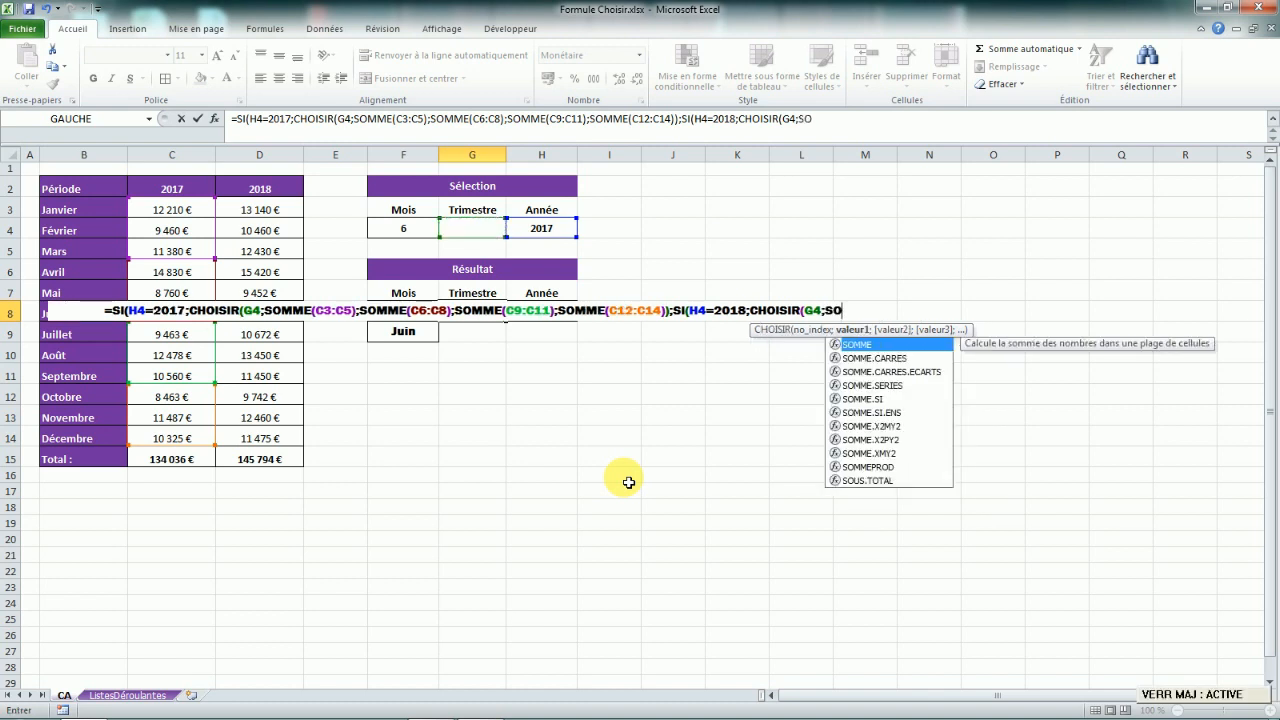
text(MME)
key(Caps_Lock)
text(()
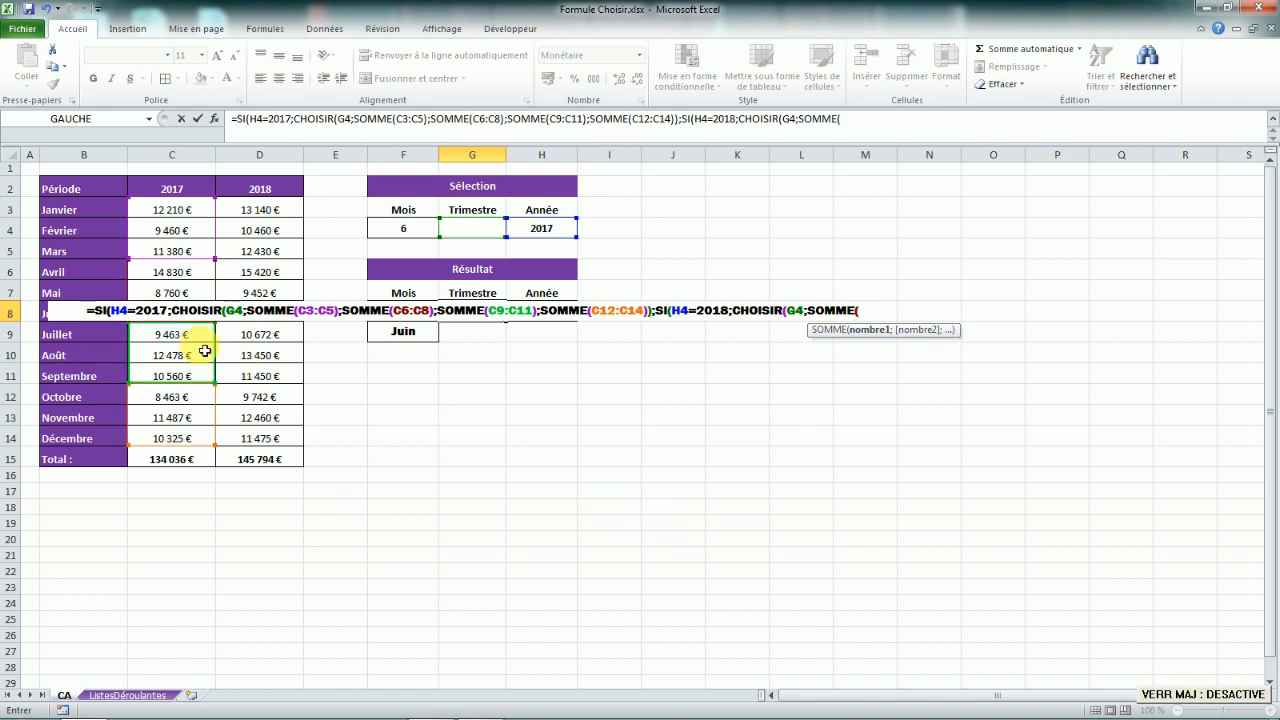
drag(250, 212, 249, 251)
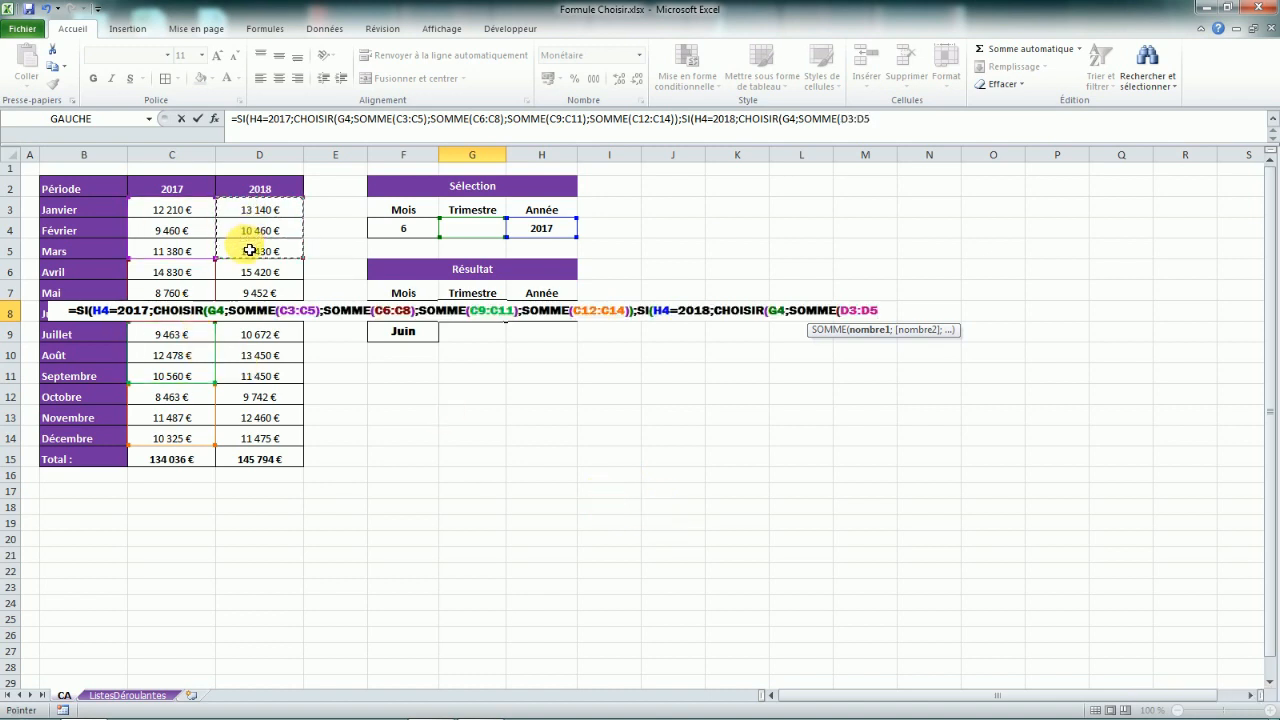
text();)
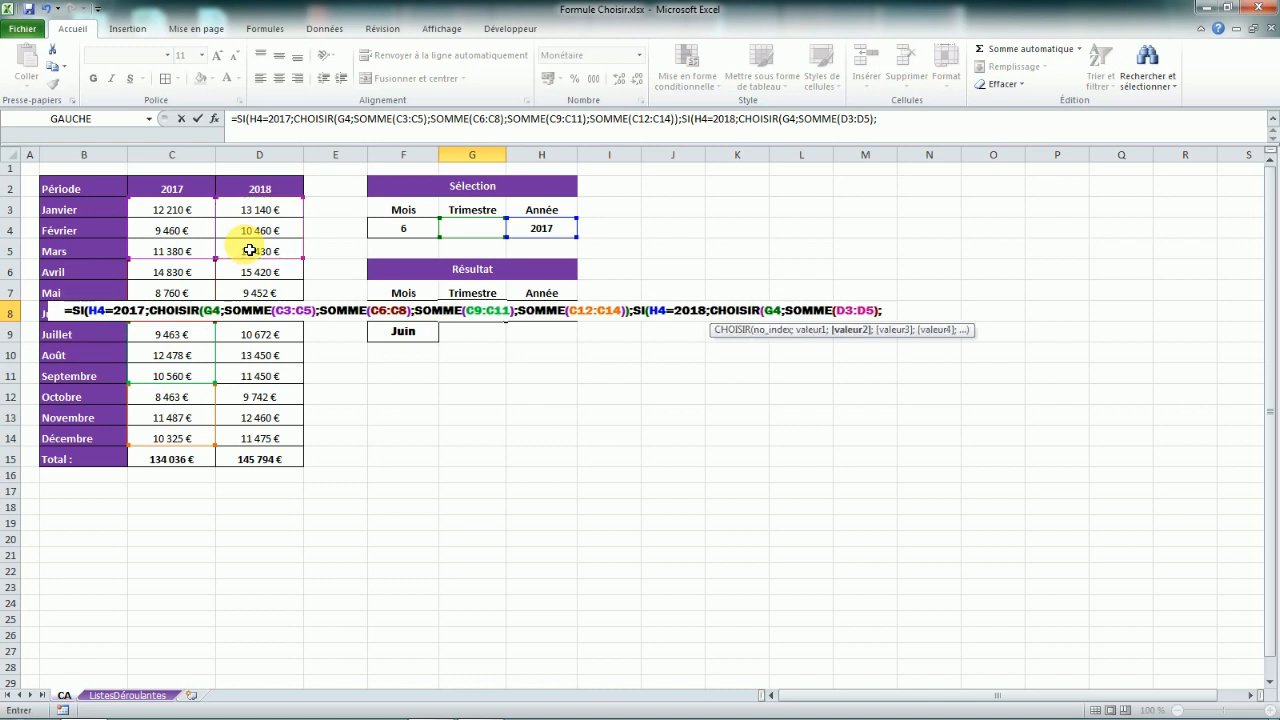
- Add SOMME(D6:D8) as CHOISIR's second value to total the second quarter of 2018
text(SOMME()
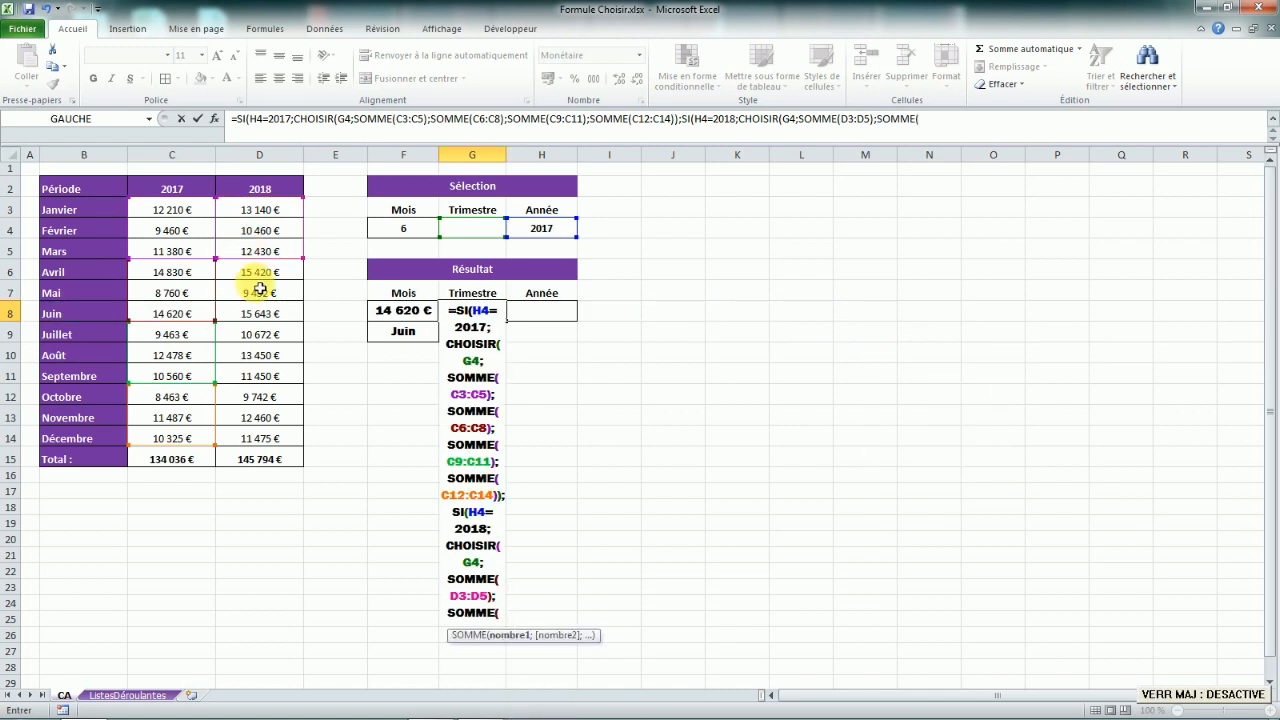
drag(259, 272, 262, 313)
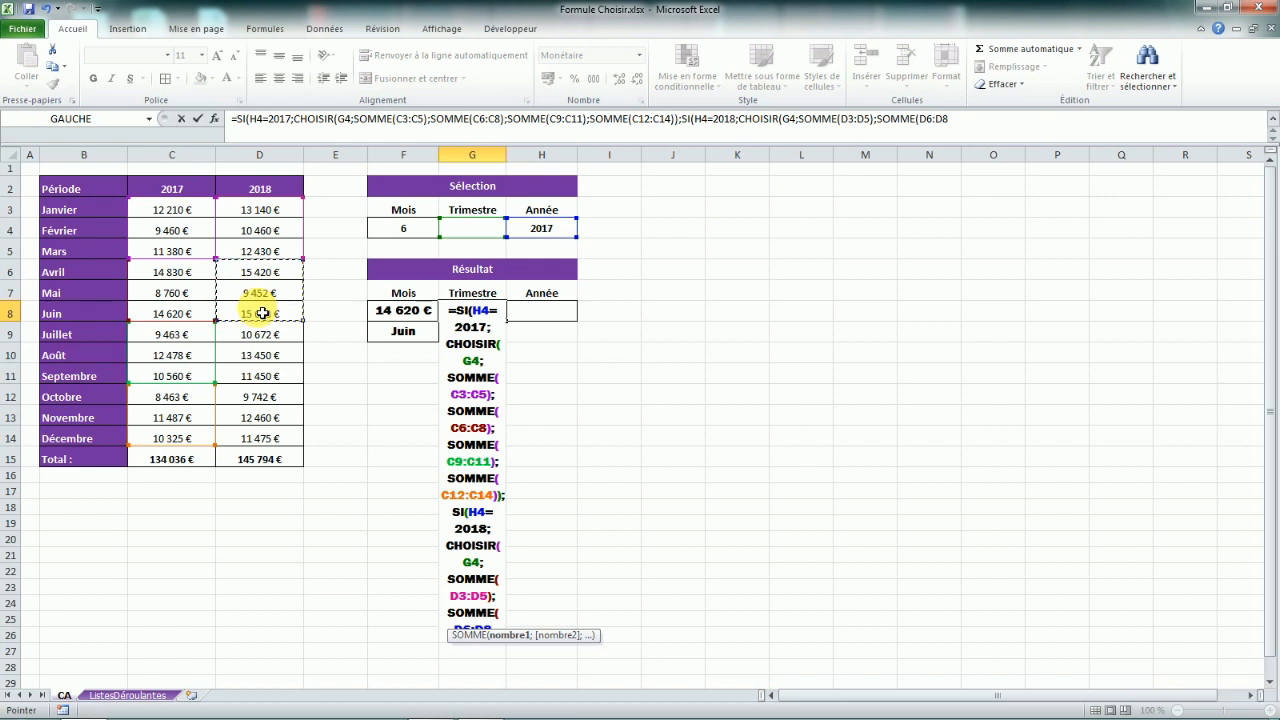
text();)
- Add SOMME(D9:D11) as CHOISIR's third value to total the third quarter of 2018
key(Caps_Lock)
text(SOMME)
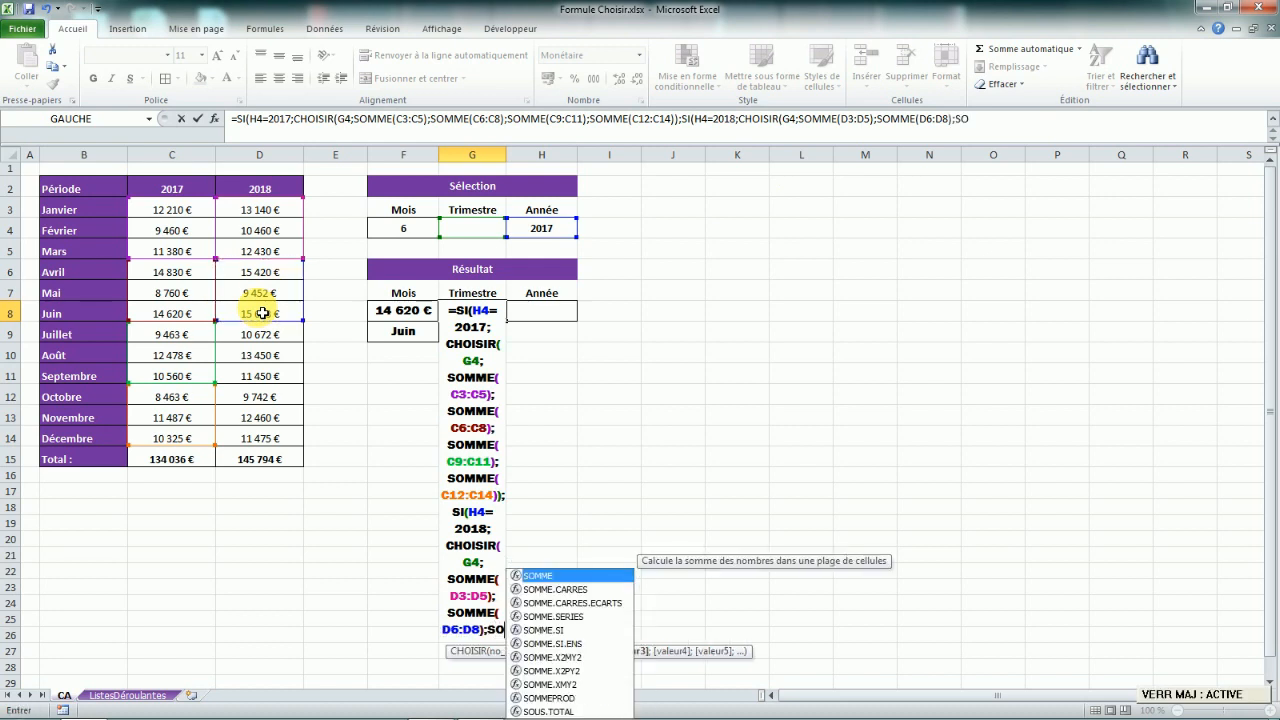
key(Caps_Lock)
text(()
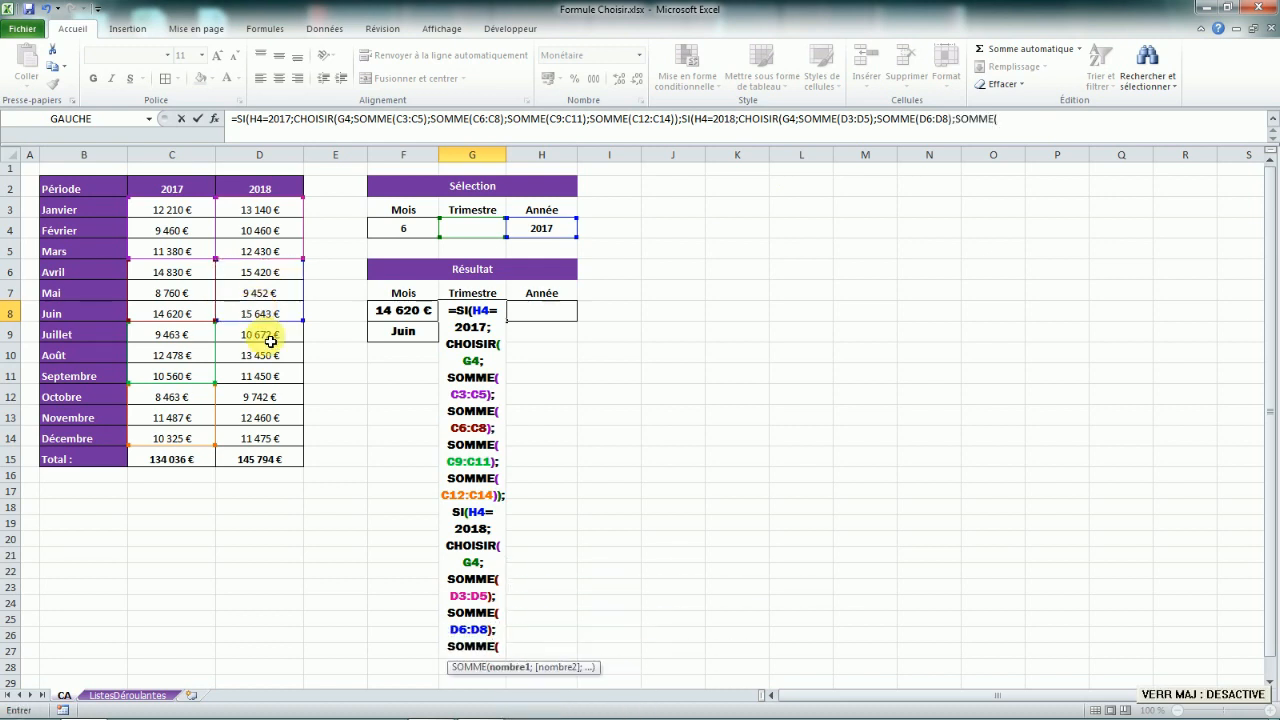
drag(259, 334, 263, 374)
text())
- Add SOMME(D12:D14) as CHOISIR's fourth value to total the last quarter of 2018
key(Caps_Lock)
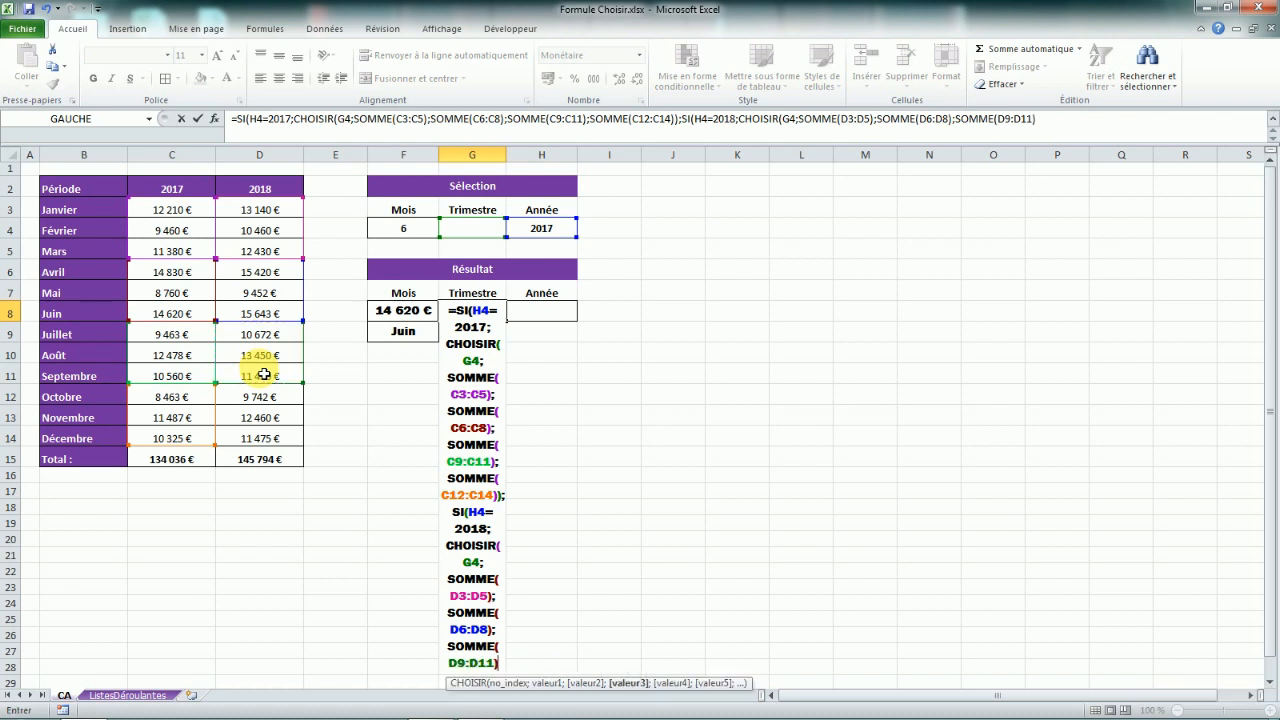
text(;SOMME)
key(Caps_Lock)
text(()
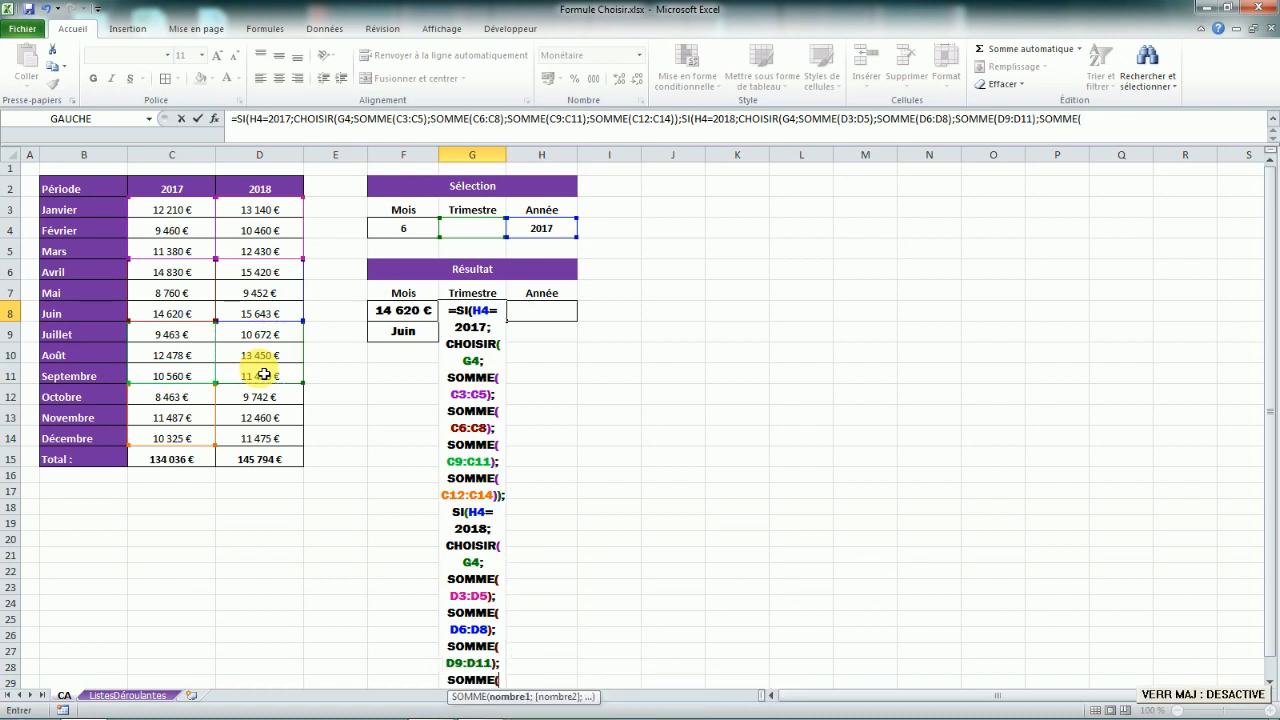
drag(261, 397, 262, 436)
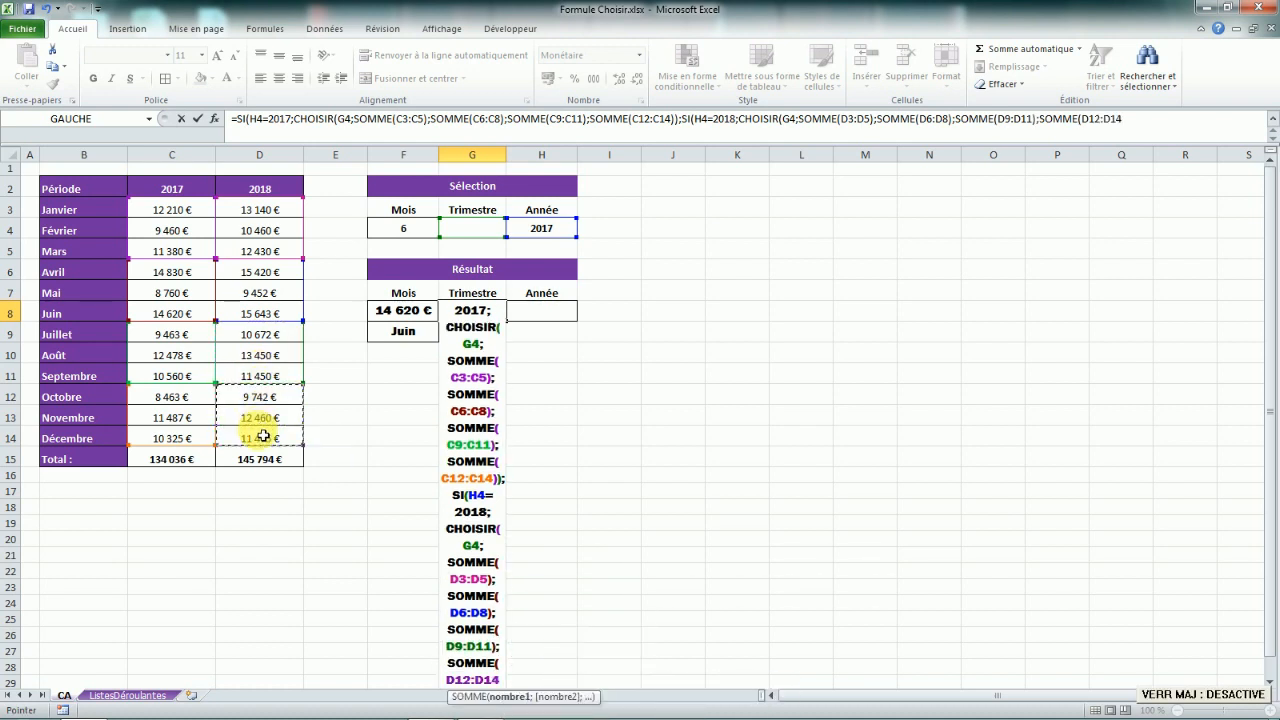
text())
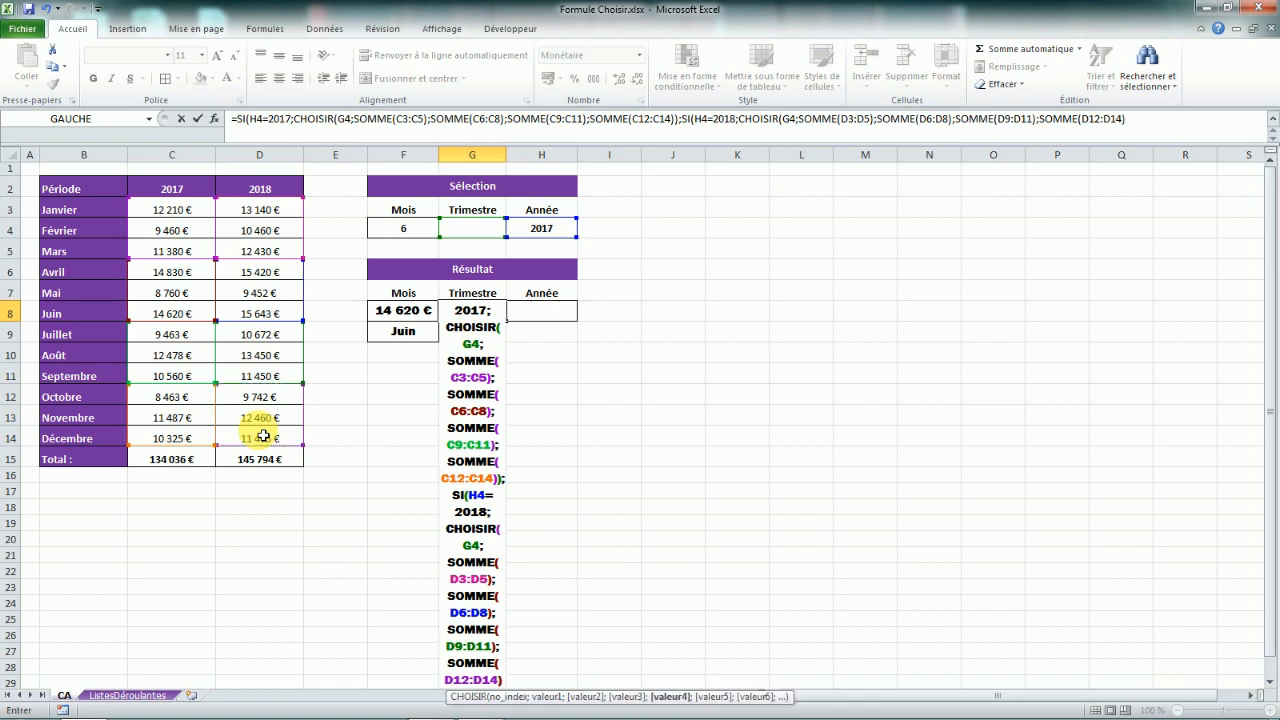
- Close the CHOISIR function and both SI functions, and validate G8's formula
click(1140, 124)
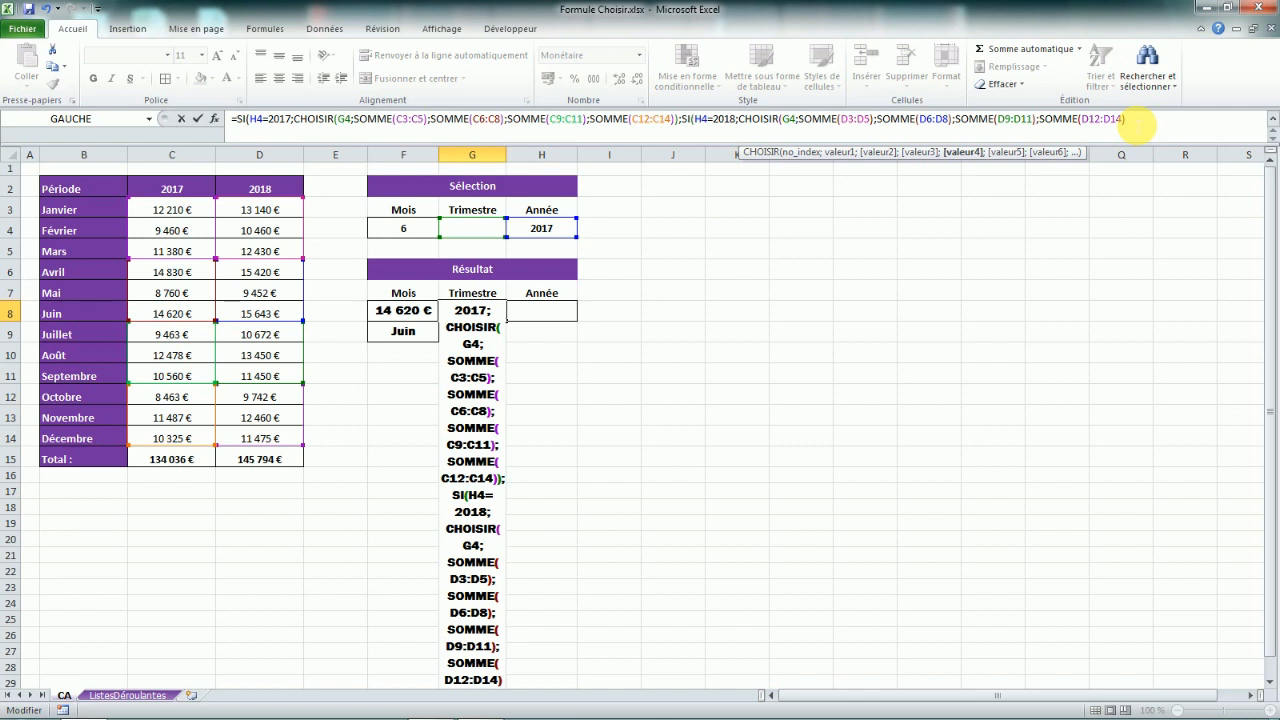
text())
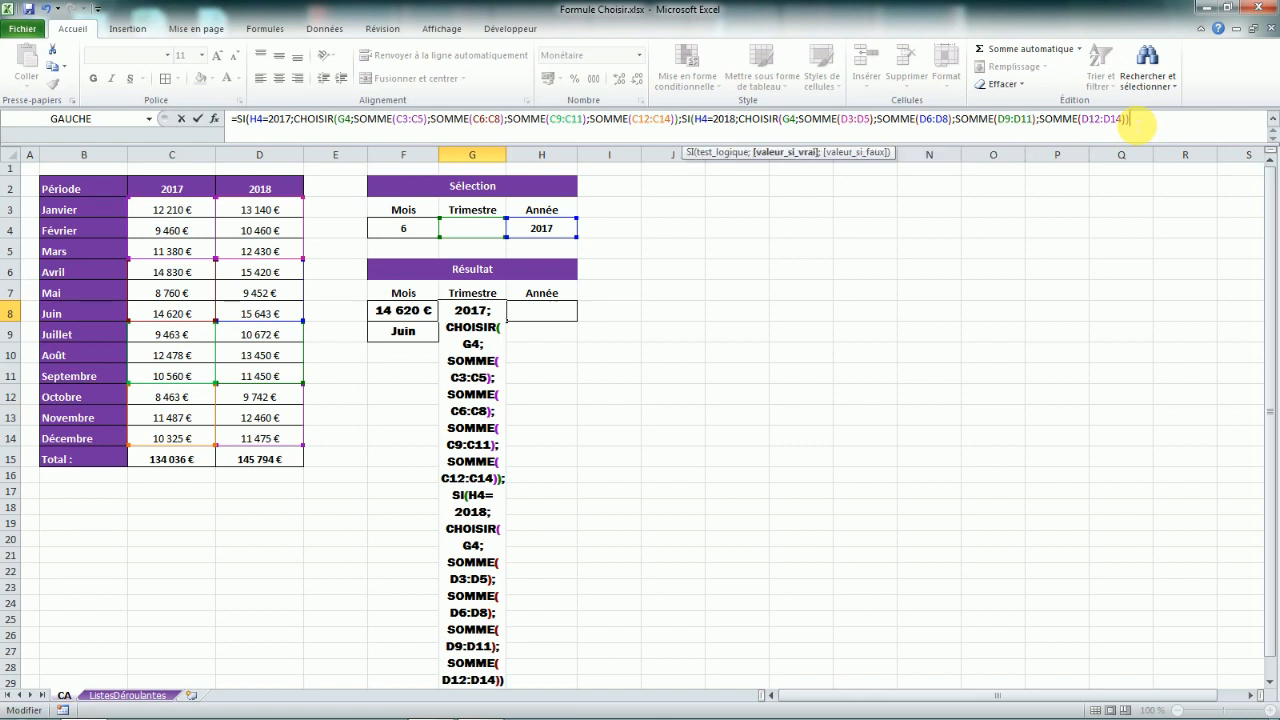
text())
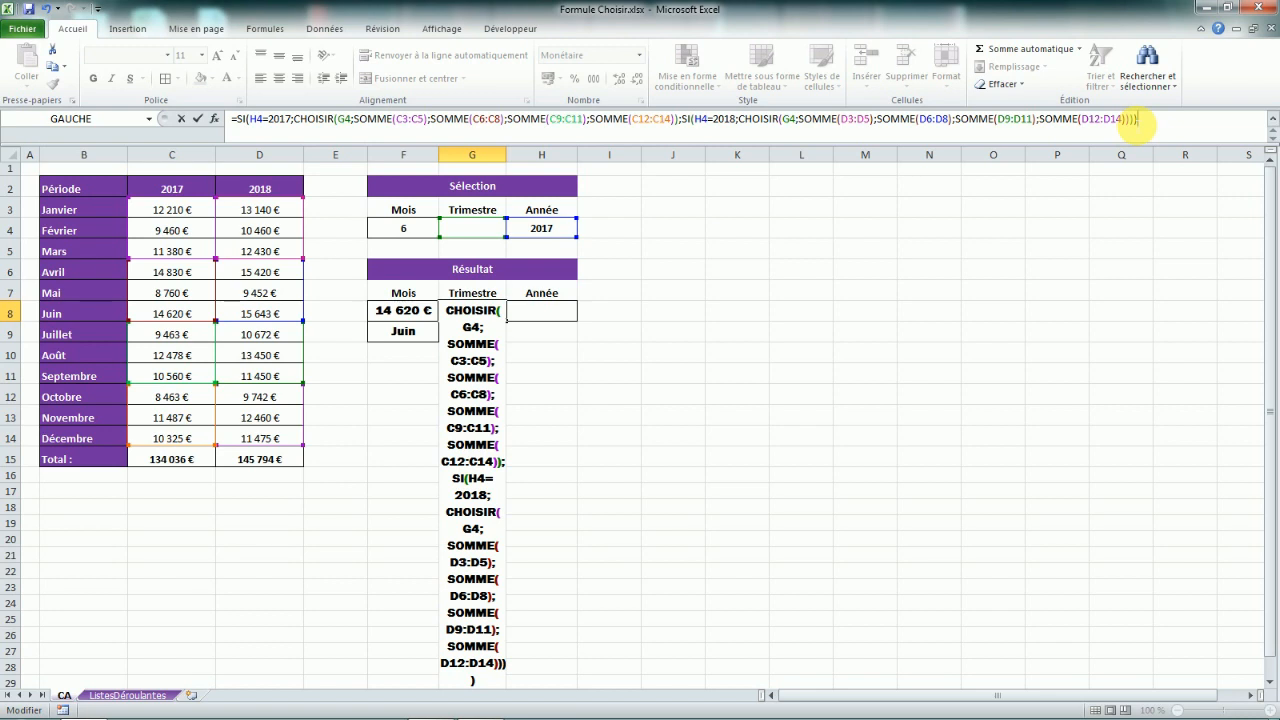
key(Return)
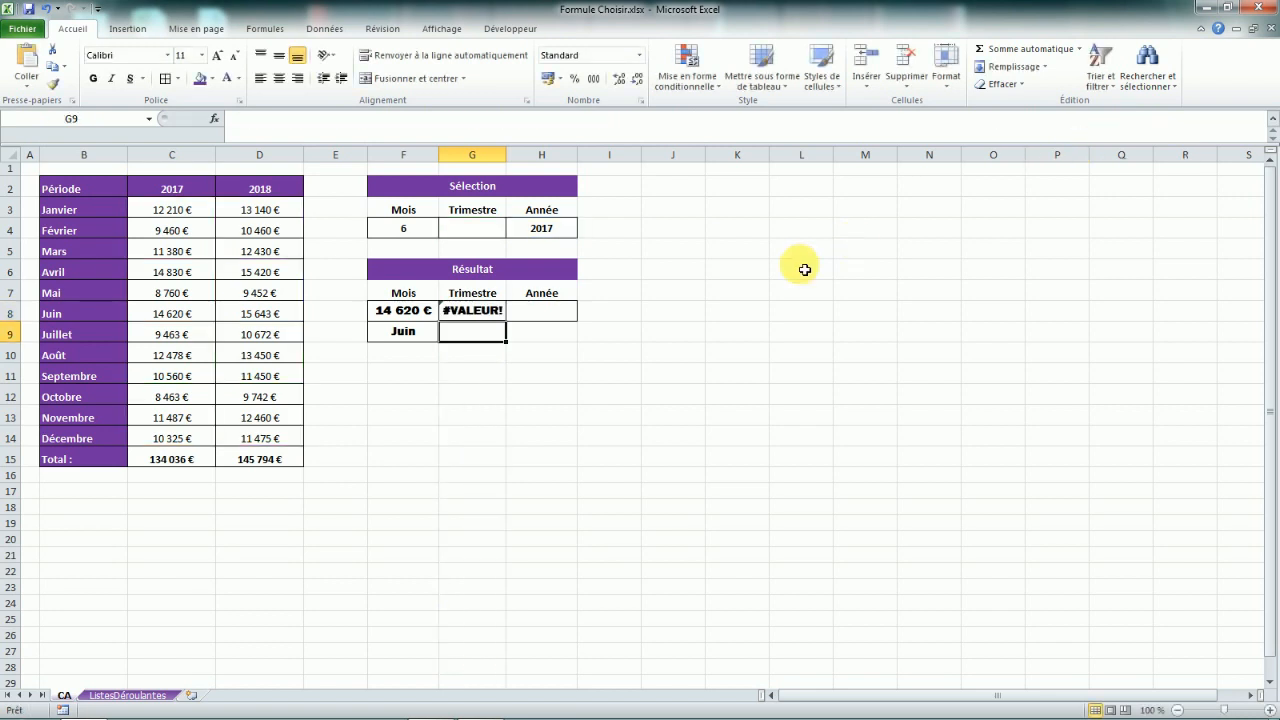
- Choose quarter 1 in G4 and select C3:C5 to check the quarterly result against their sum
click(496, 232)
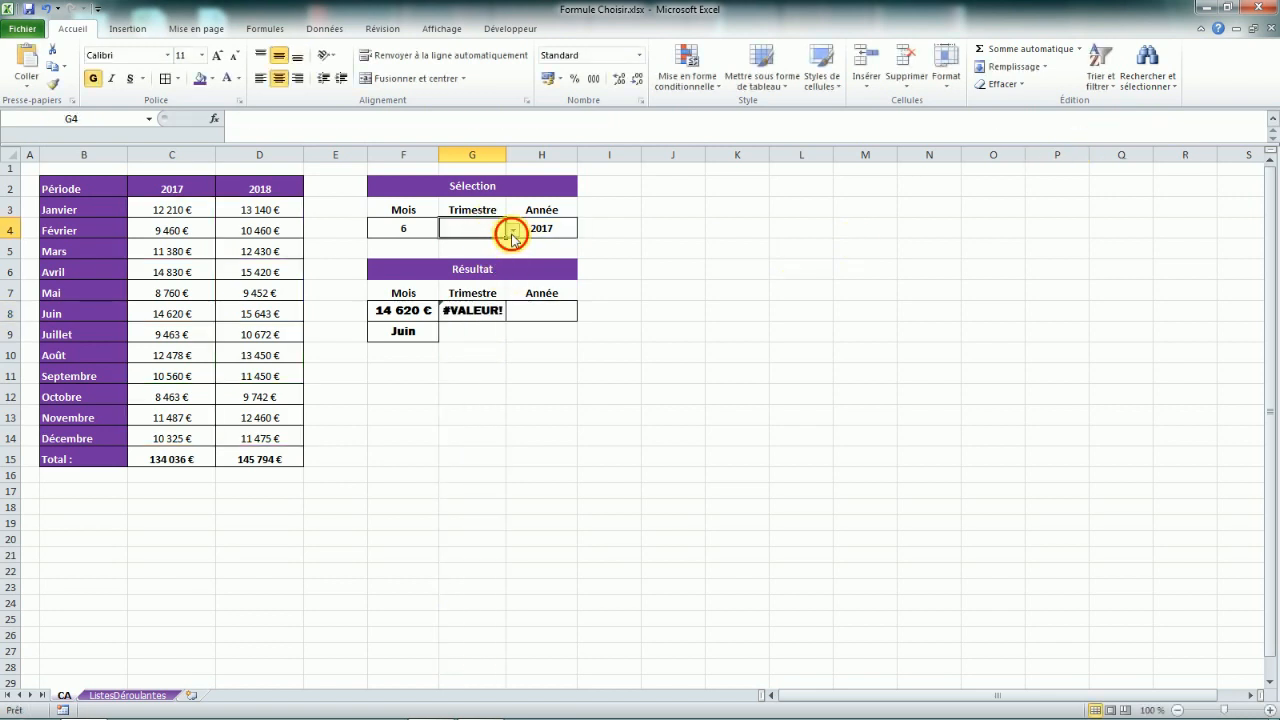
click(512, 230)
click(497, 250)
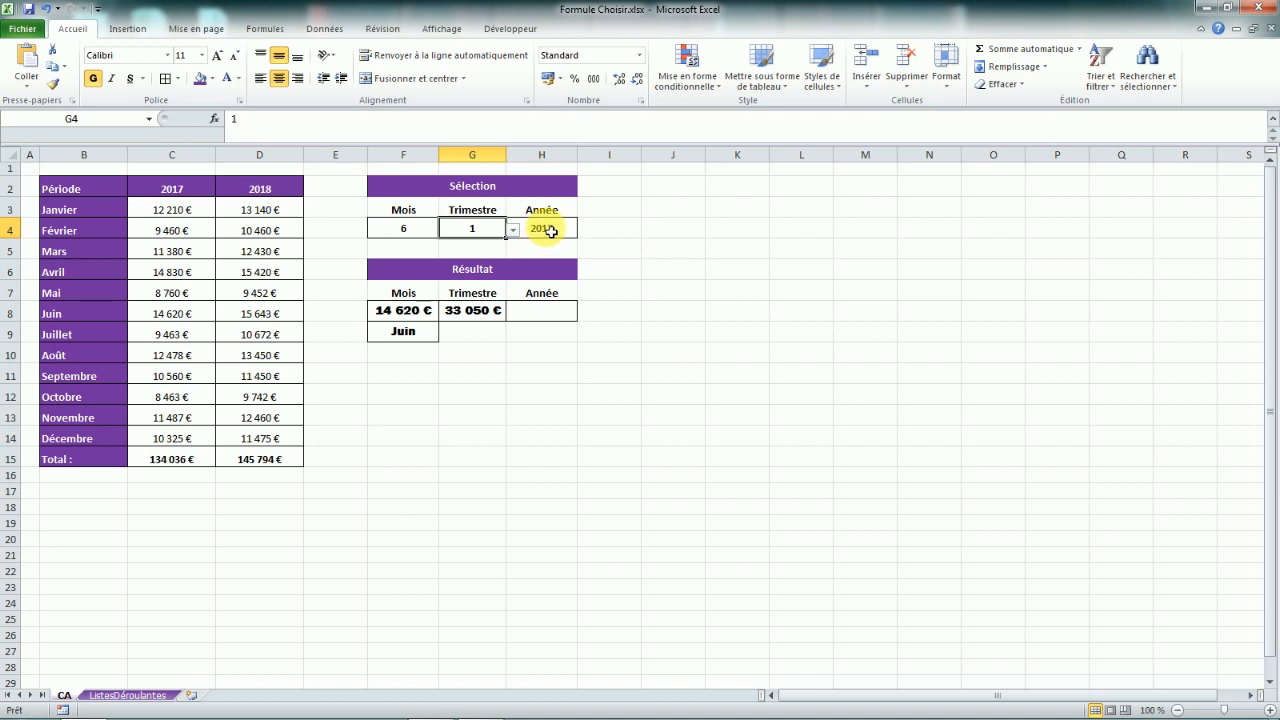
drag(174, 208, 172, 257)
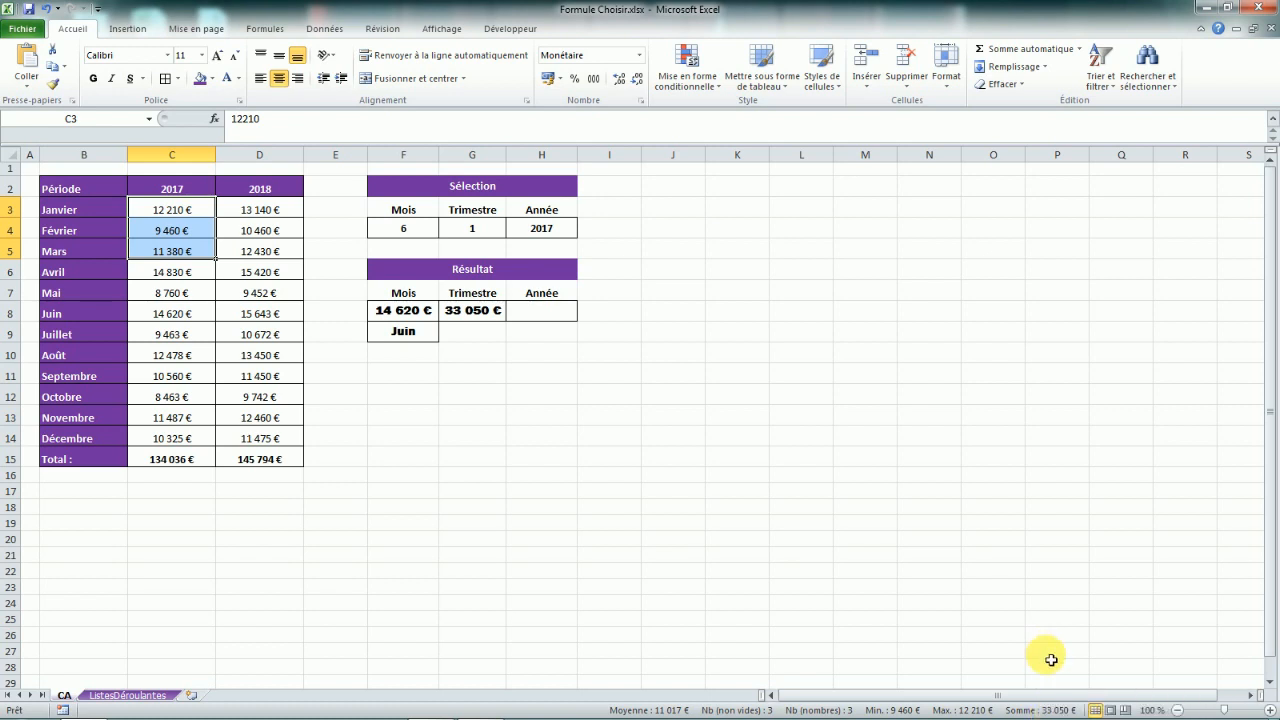
- Set the selected year in H4 to 2018
click(545, 229)
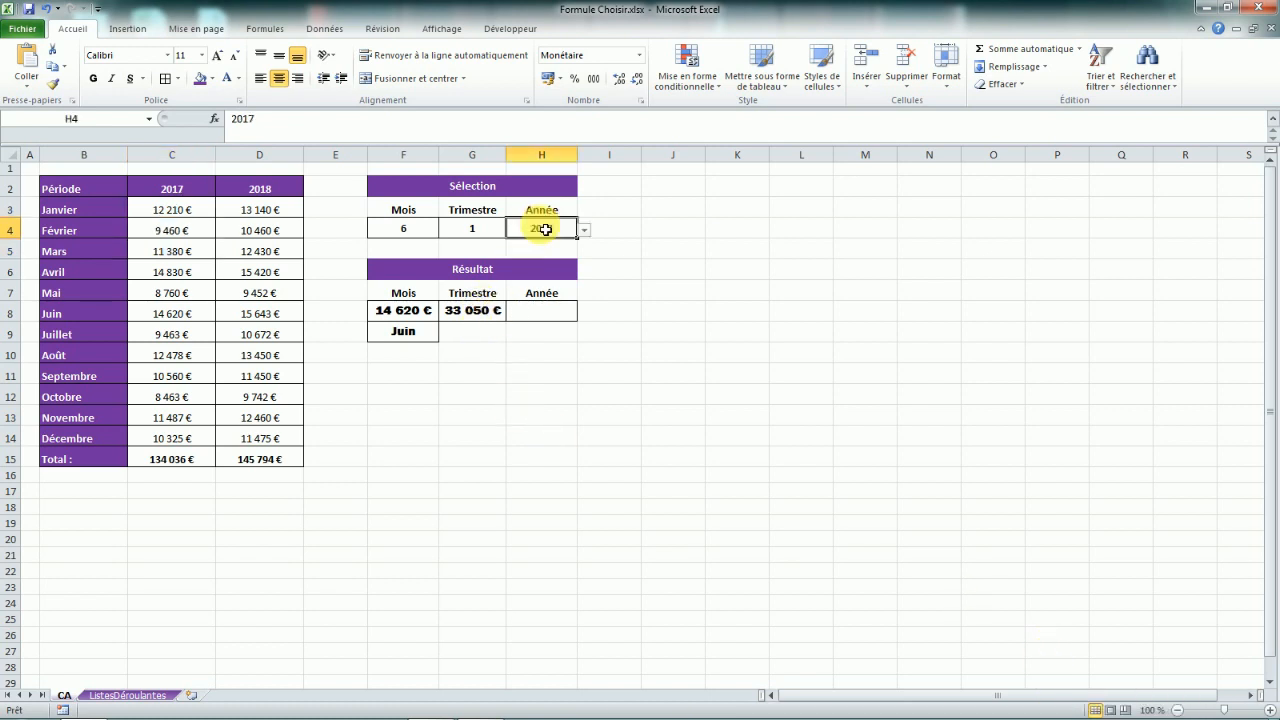
click(584, 230)
click(556, 251)
- Choose quarter 4 in G4 and select D12:D14 to check the quarterly result against their sum
click(507, 232)
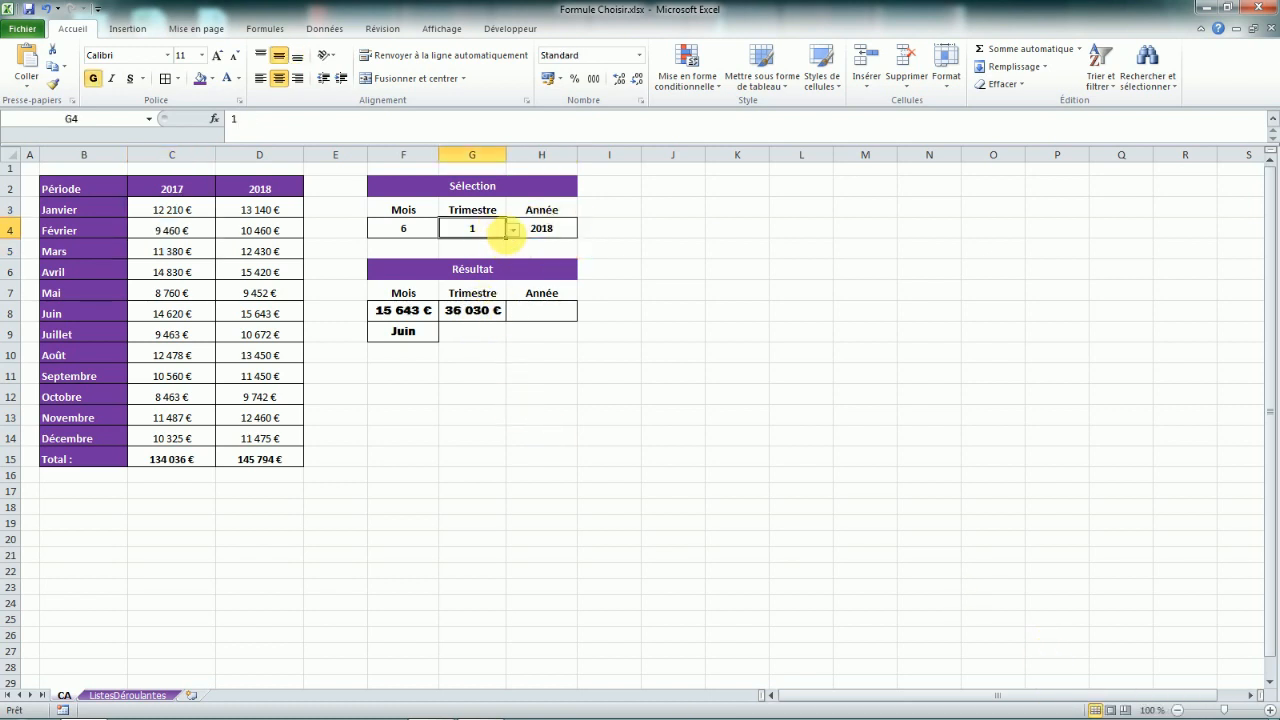
click(510, 230)
click(490, 277)
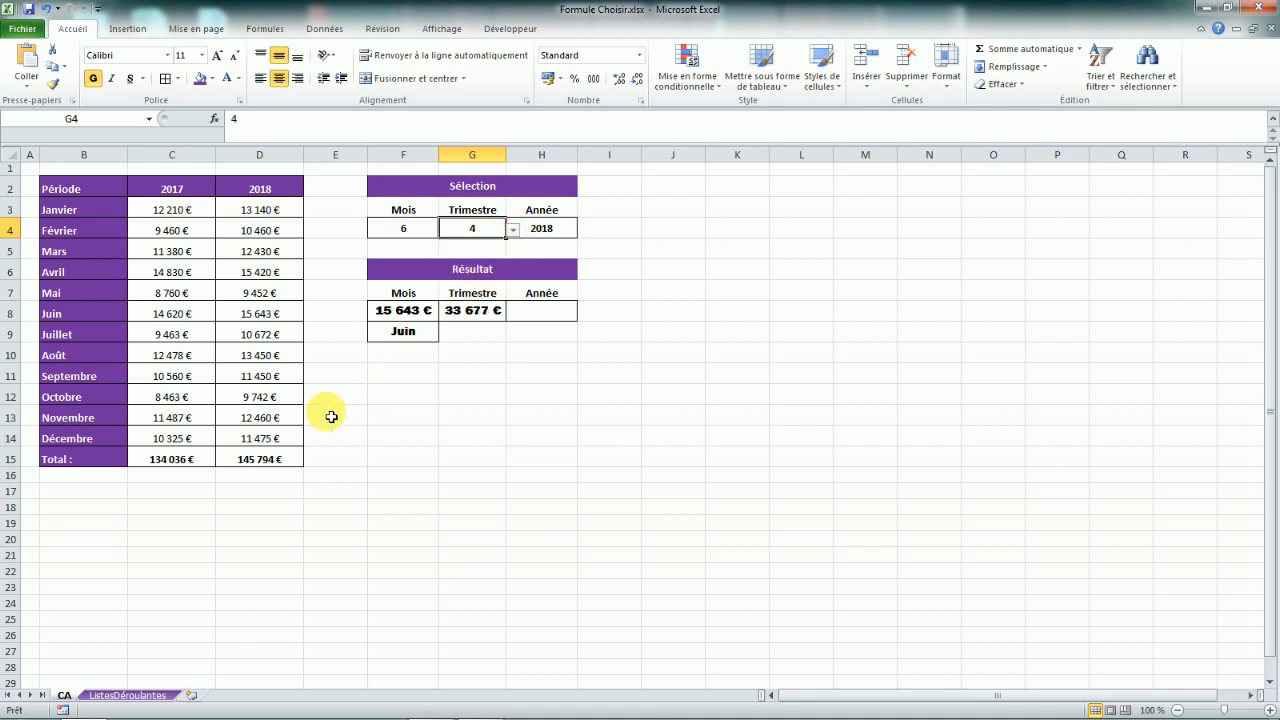
drag(258, 400, 260, 438)
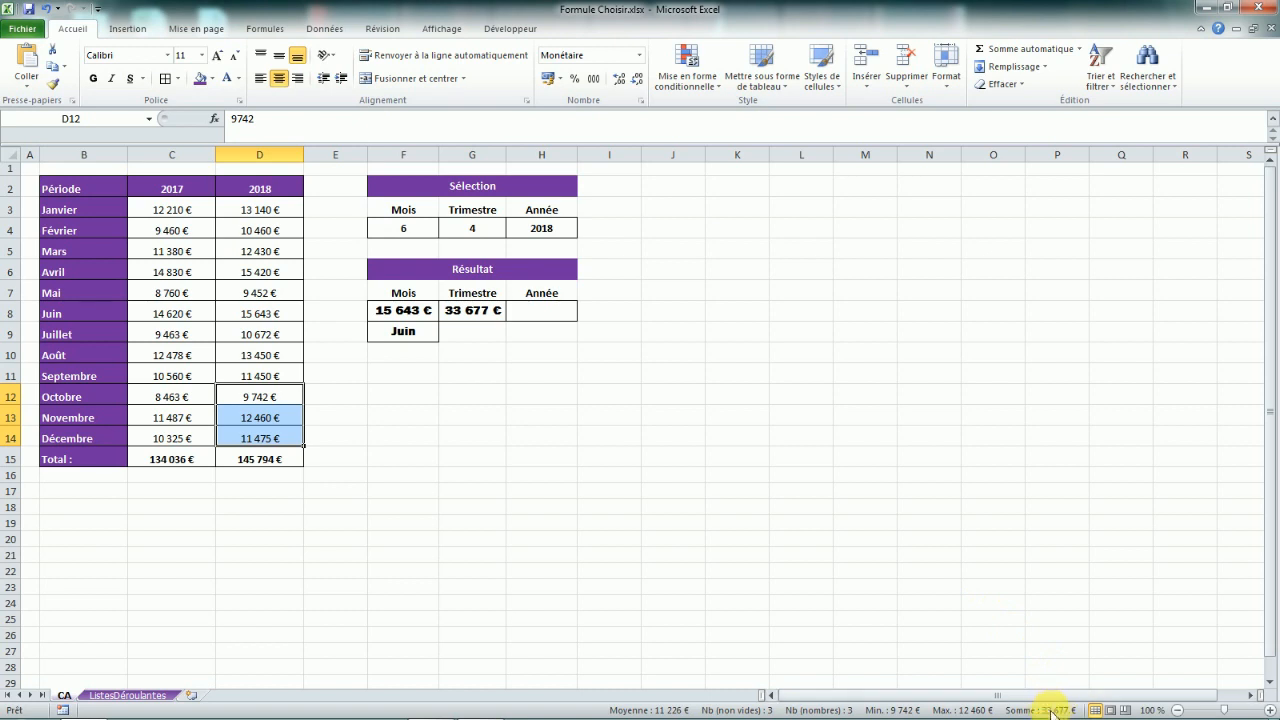
- Start a SI formula in H8 that tests H4=2017 and returns the 2017 total in C15 when true
click(468, 312)
key(Right)
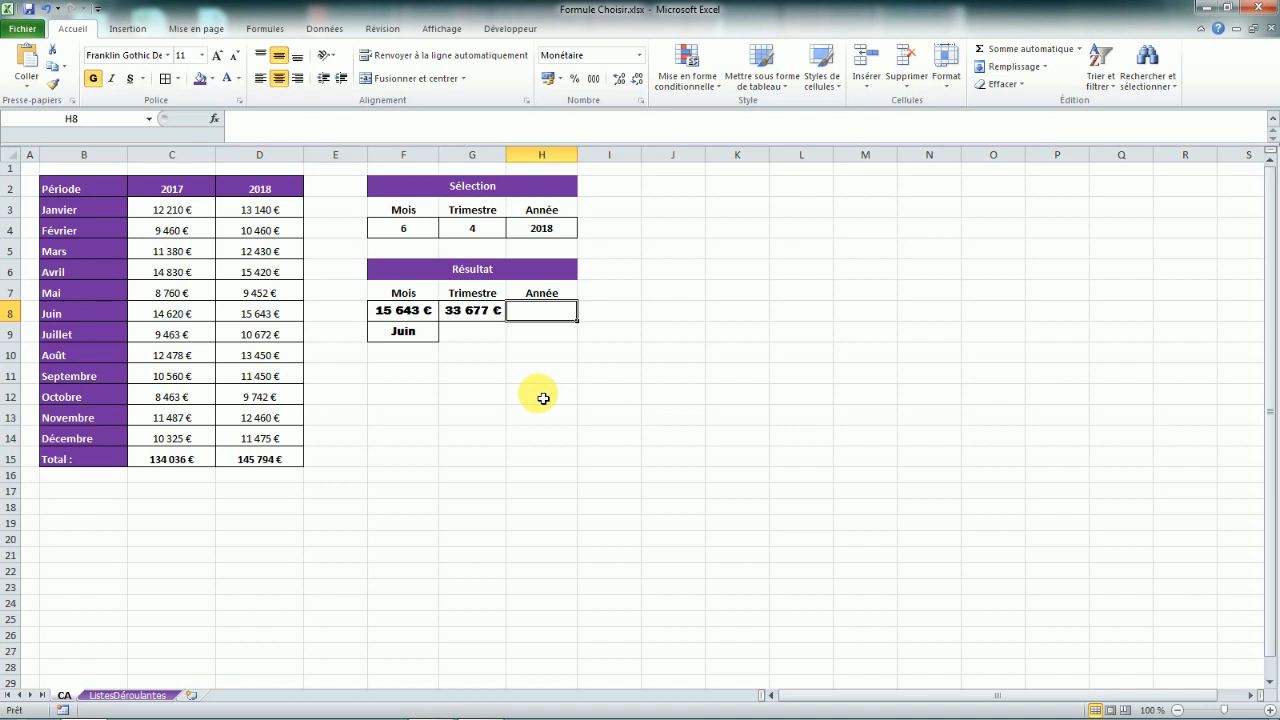
key(Caps_Lock)
text(=SI)
key(Caps_Lock)
text(()
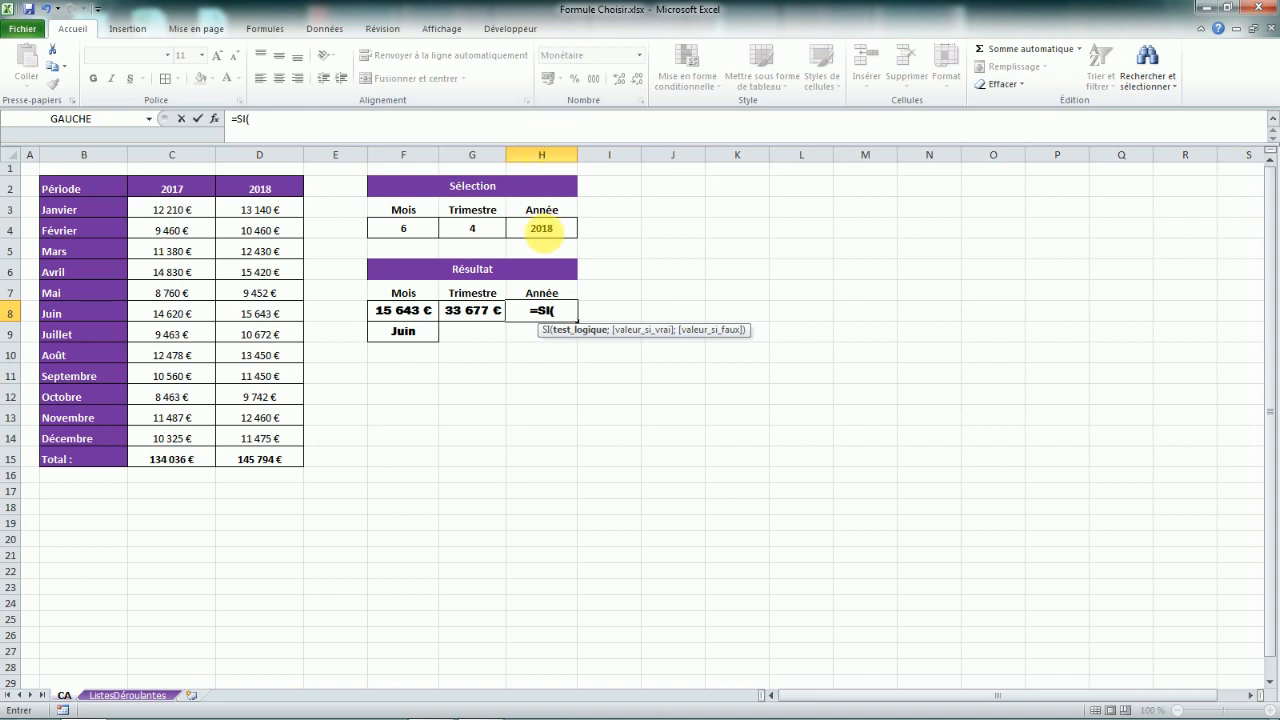
click(550, 239)
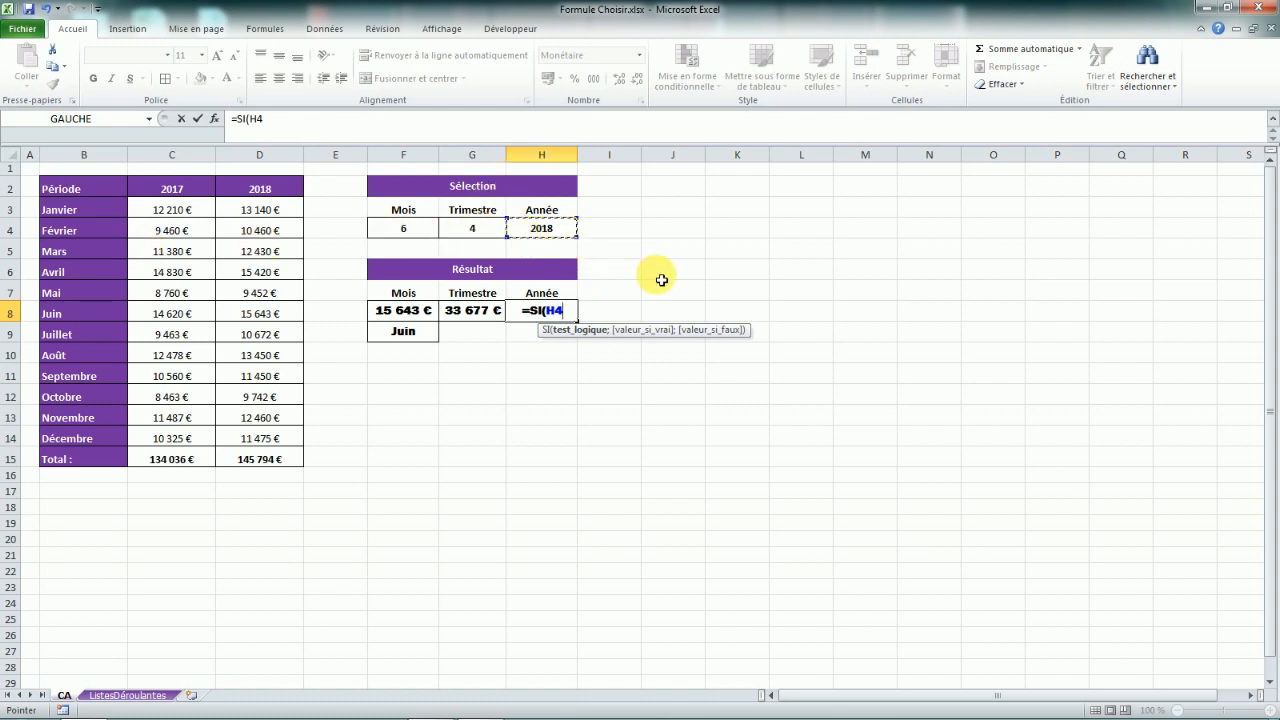
text(=2017;)
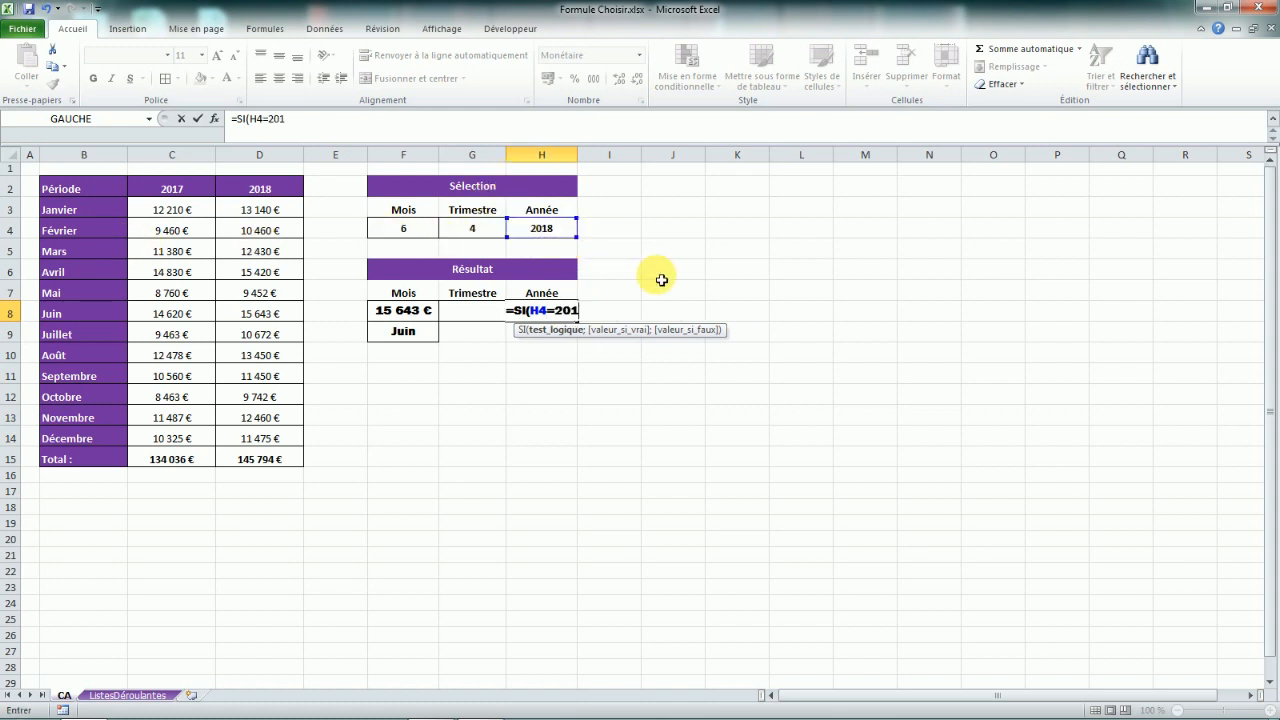
click(178, 458)
text(;)
- Complete the H8 formula with a nested SI that returns D15 when H4=2018 and an empty text otherwise
key(Caps_Lock)
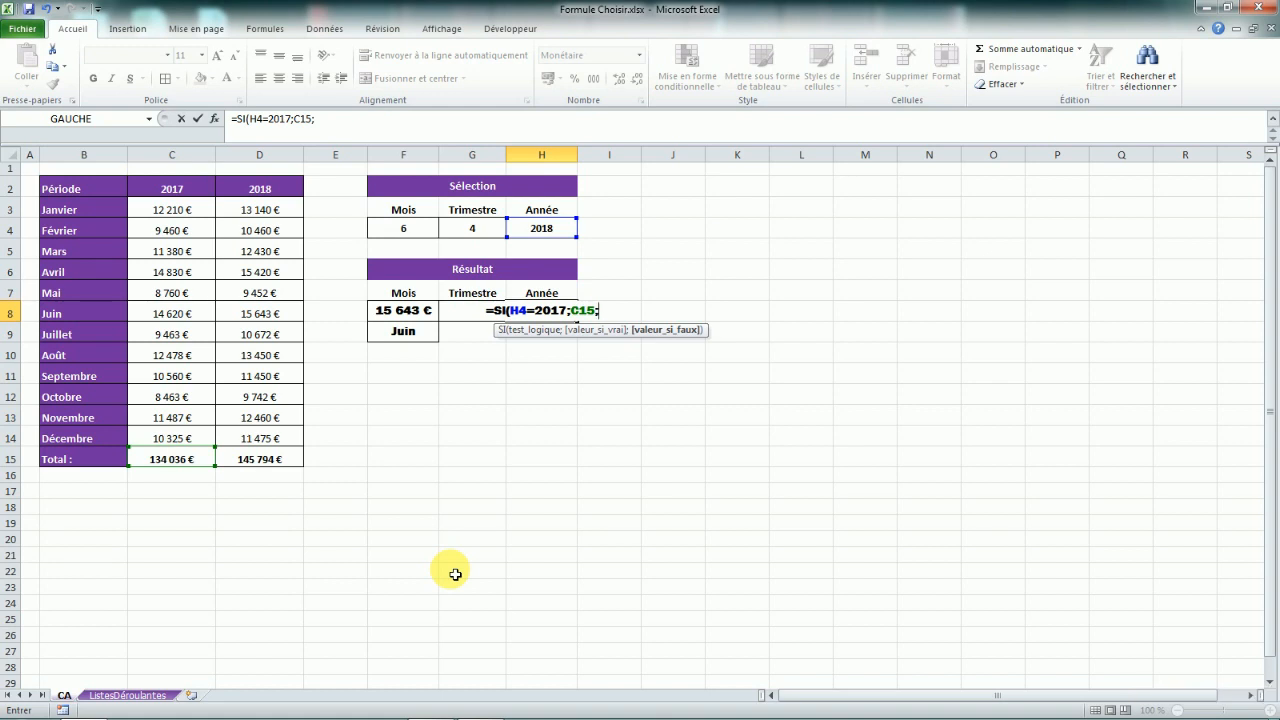
key(Caps_Lock)
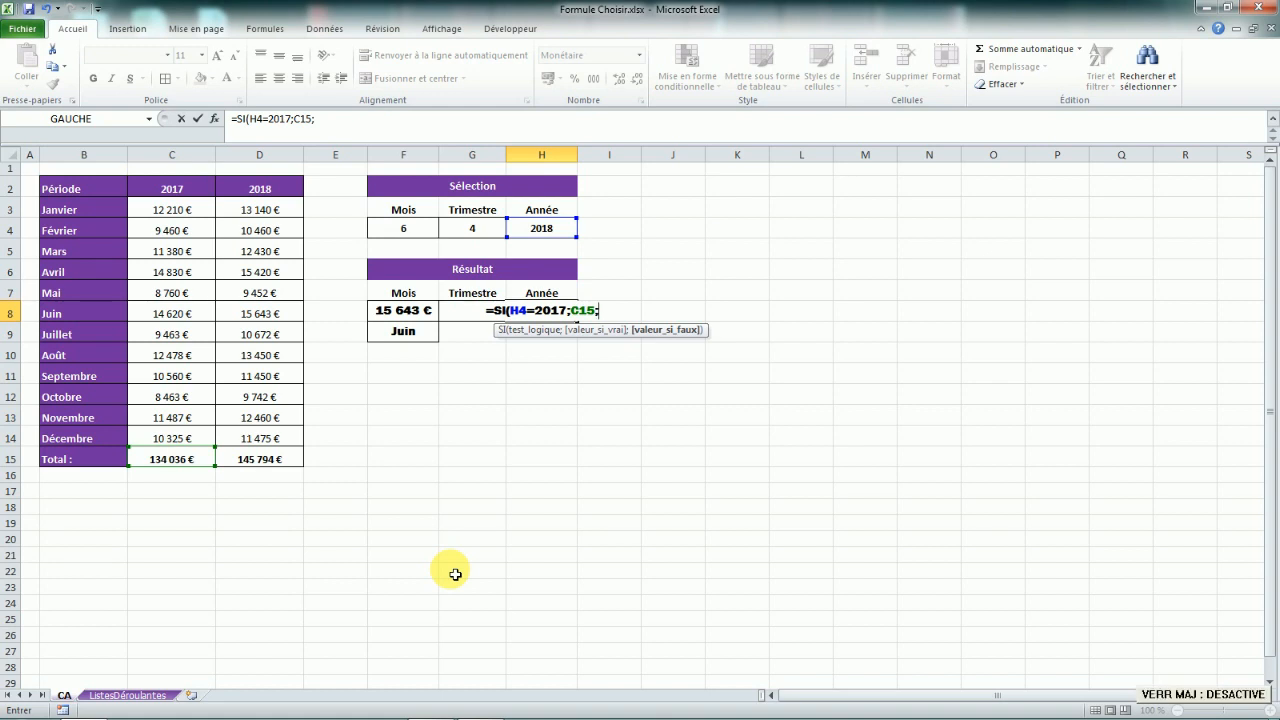
text(SI()
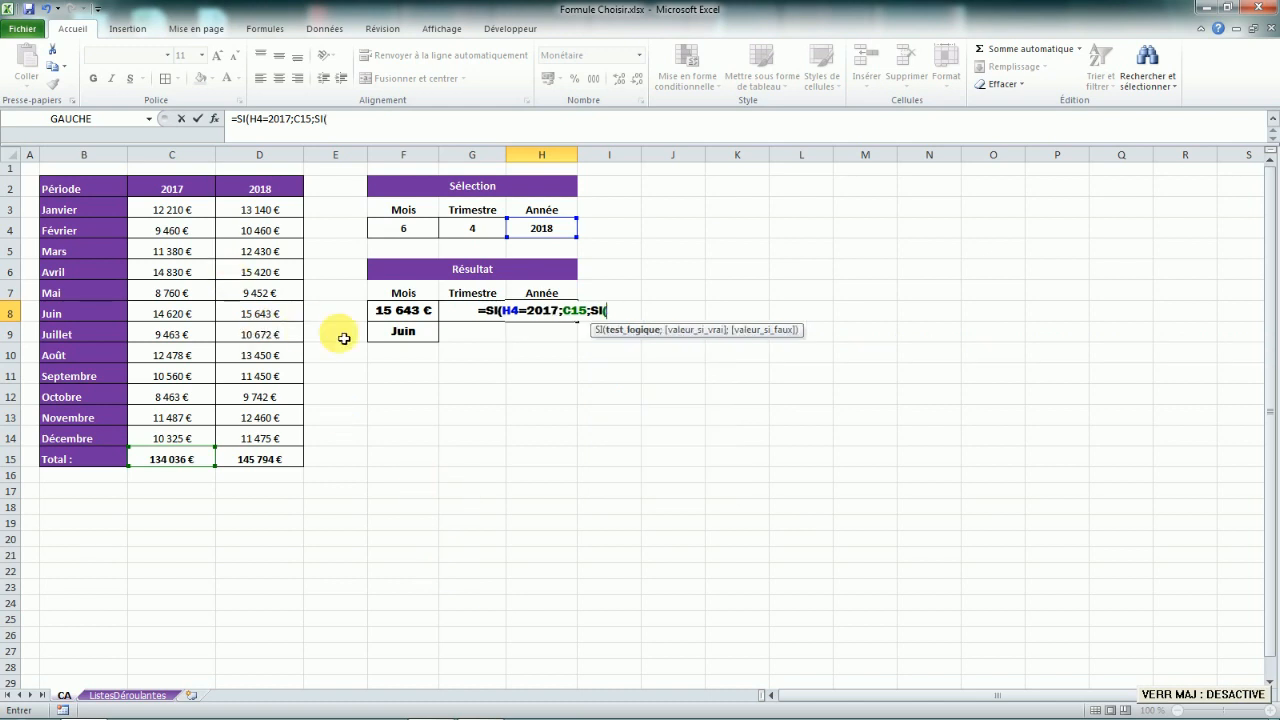
click(541, 229)
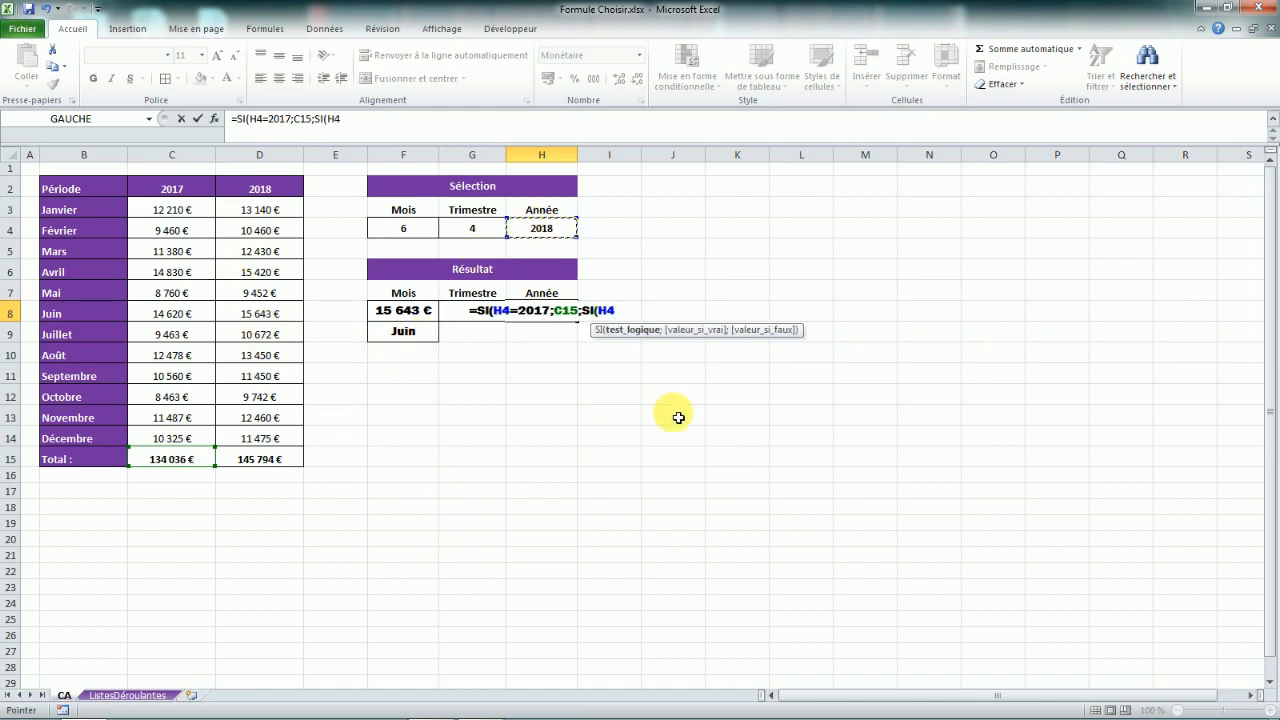
text(=2018;)
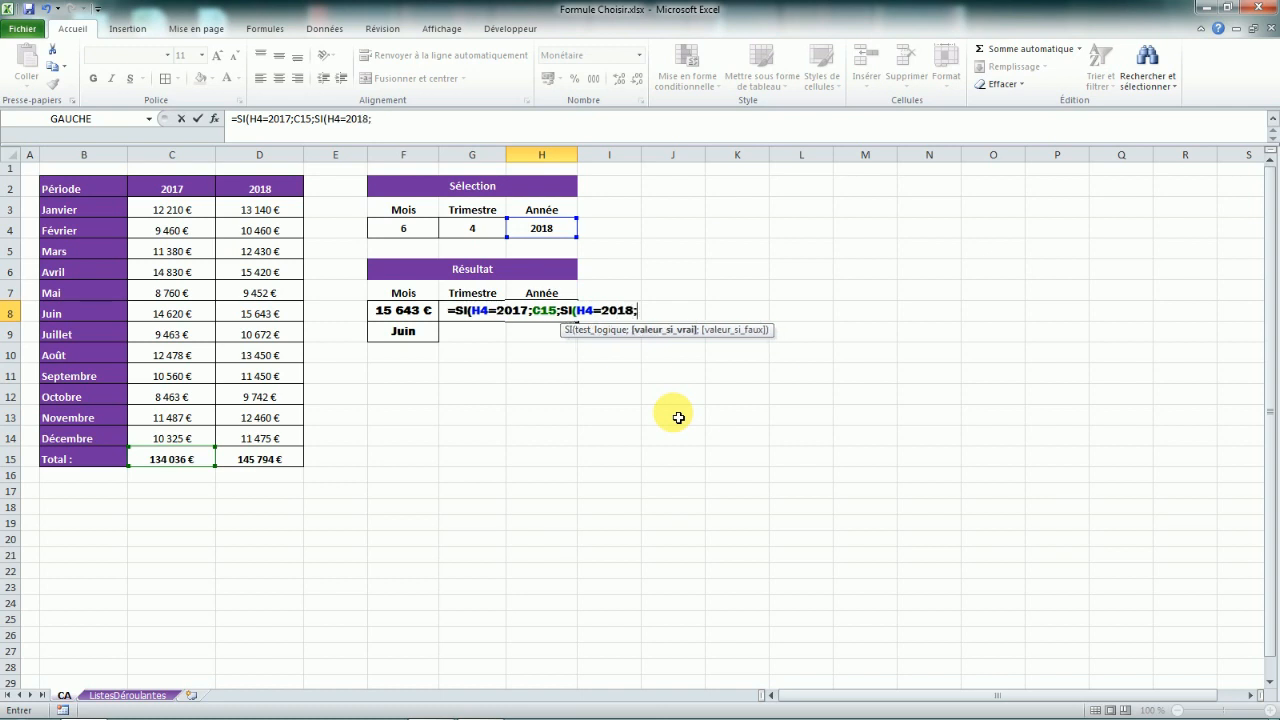
click(265, 465)
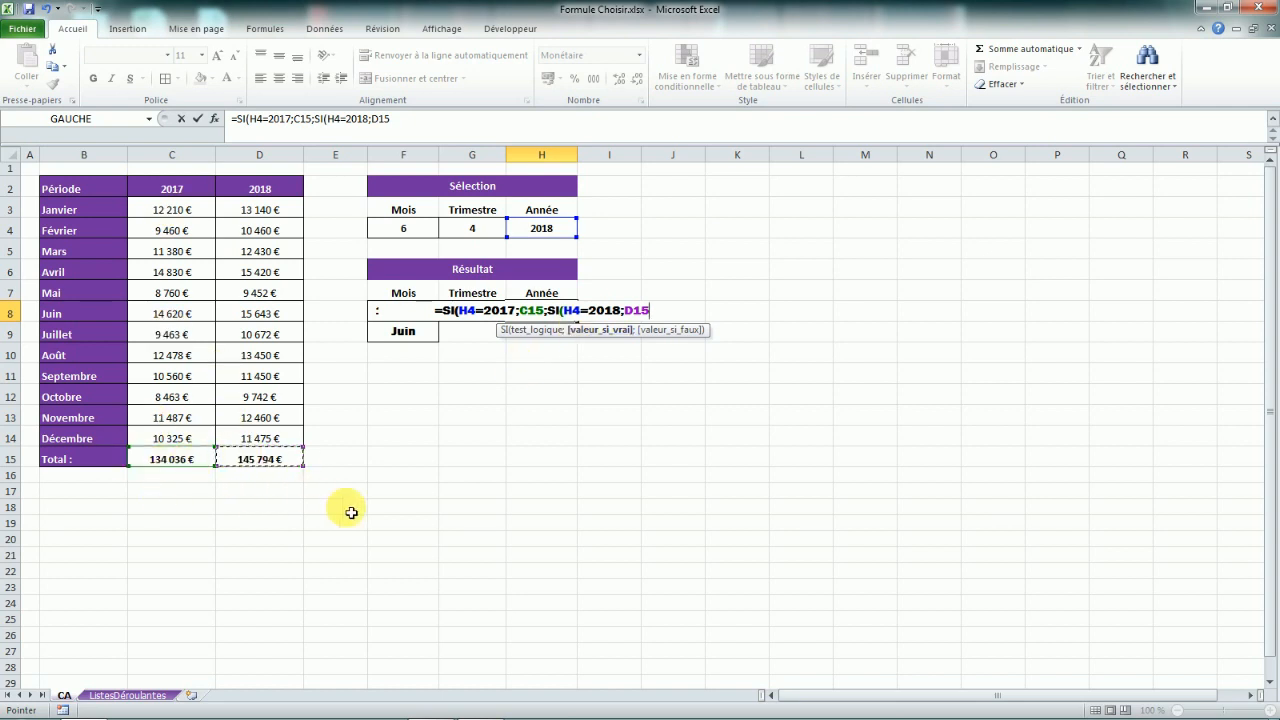
text(;)
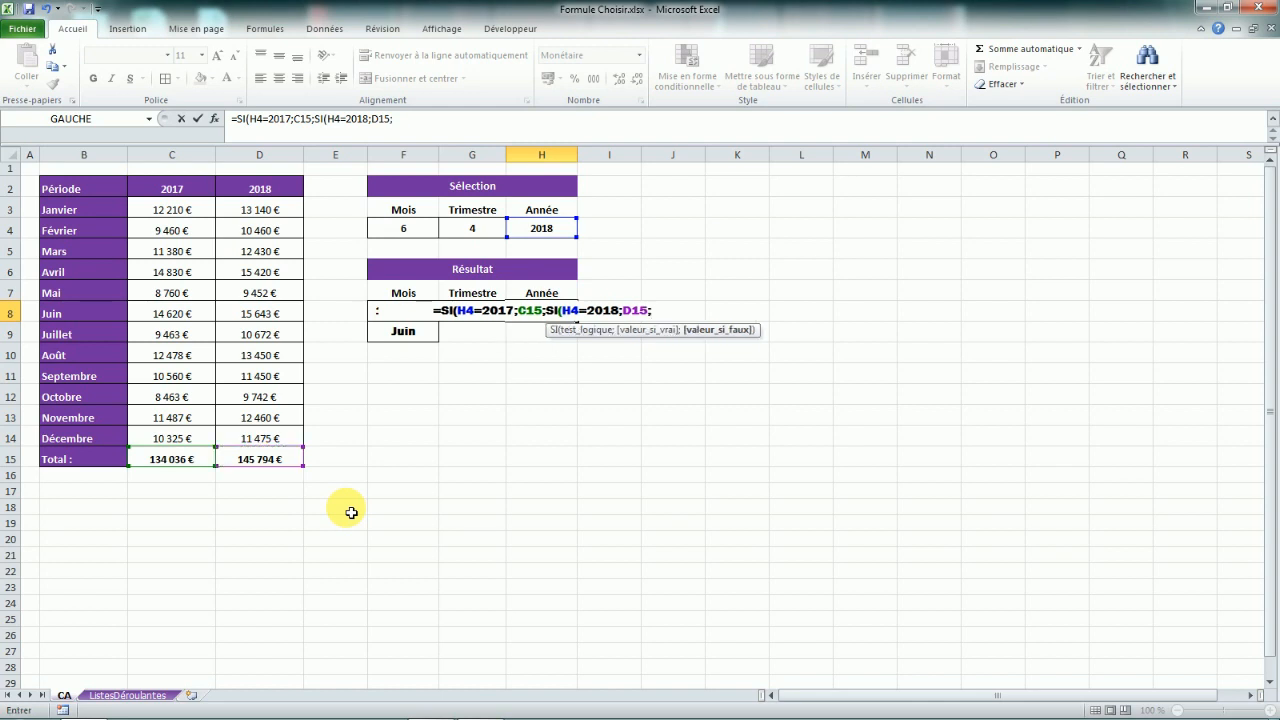
text(""))
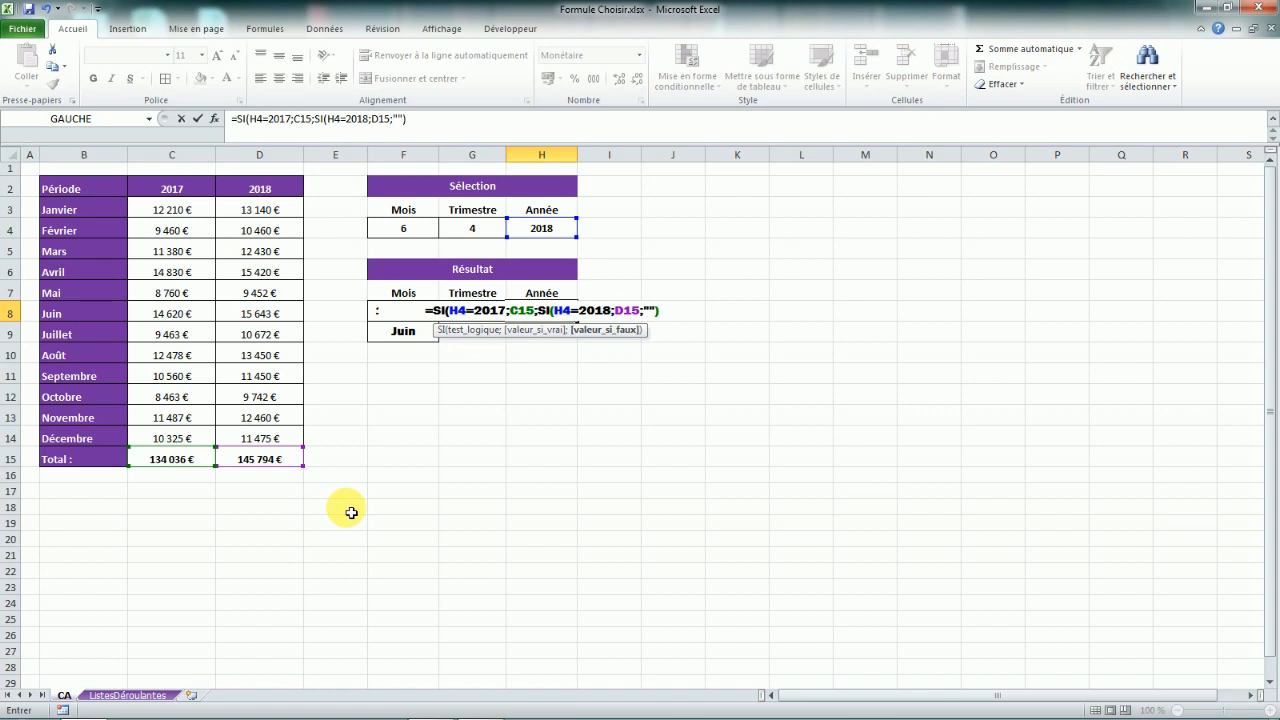
text())
key(Return)
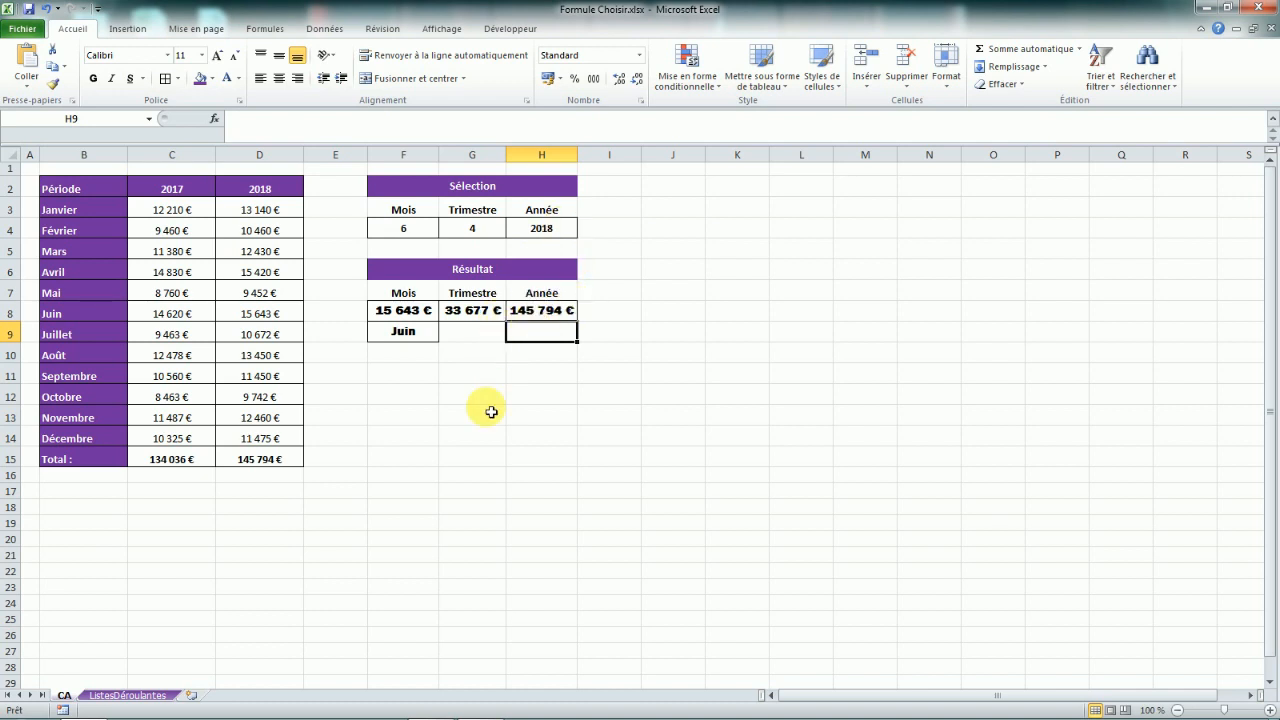
- Choose year 2017 in H4 and month 10 in F4 to test the result formulas
click(566, 229)
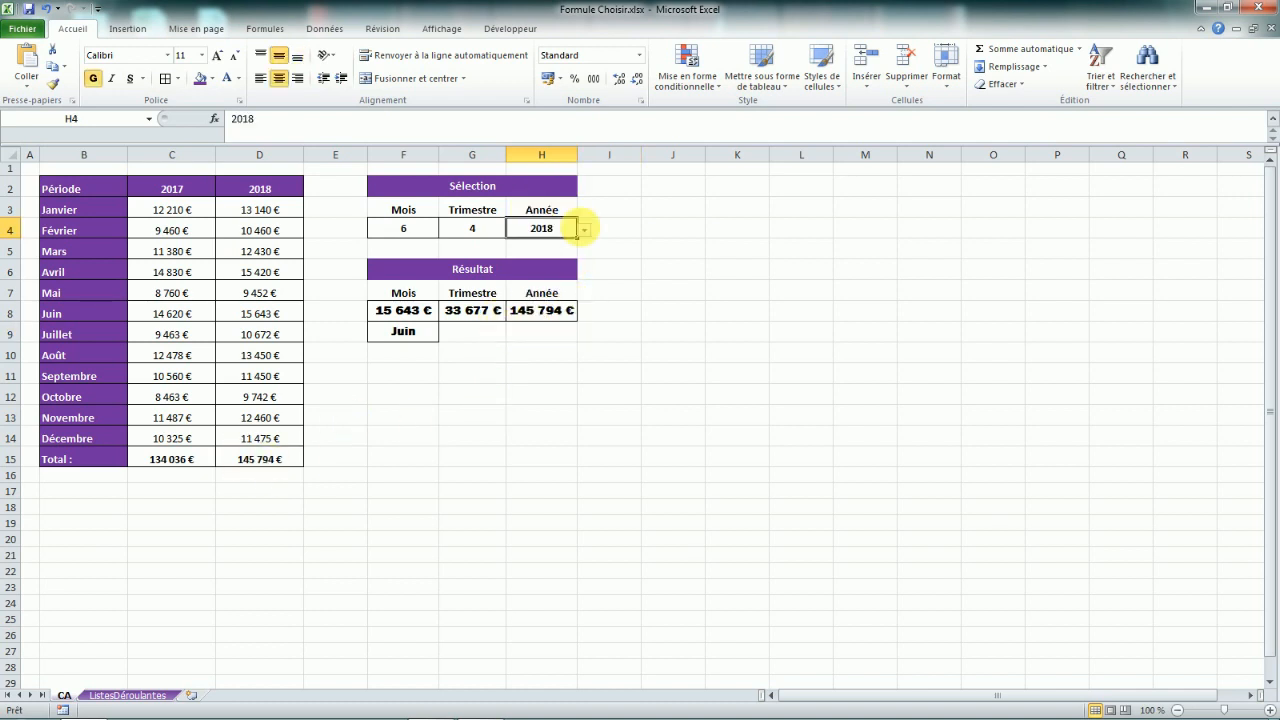
click(585, 231)
click(555, 244)
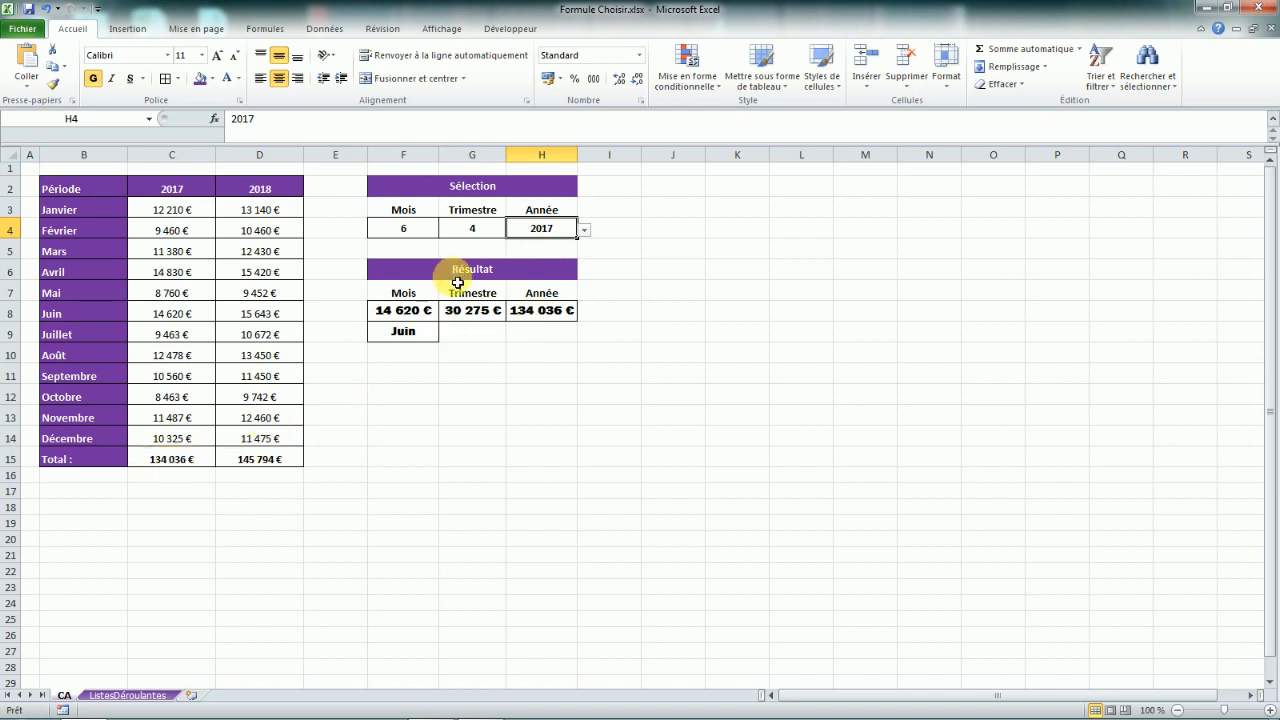
click(412, 234)
click(445, 230)
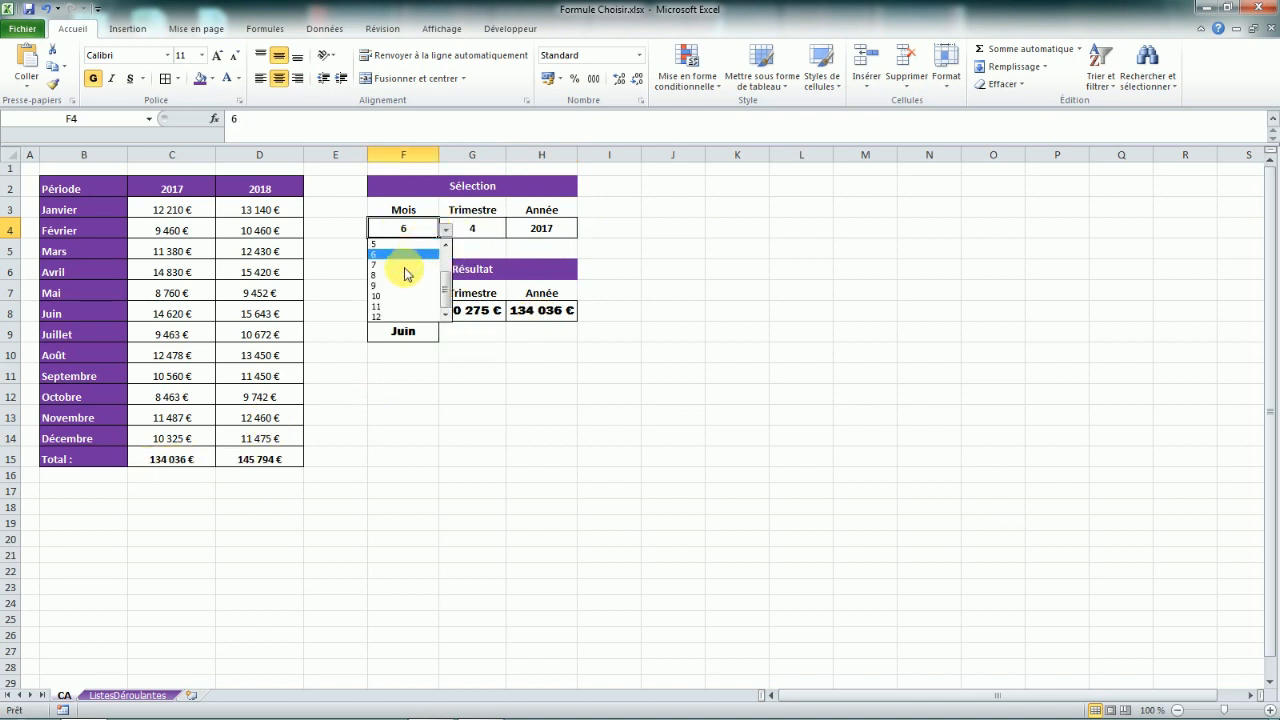
click(423, 296)
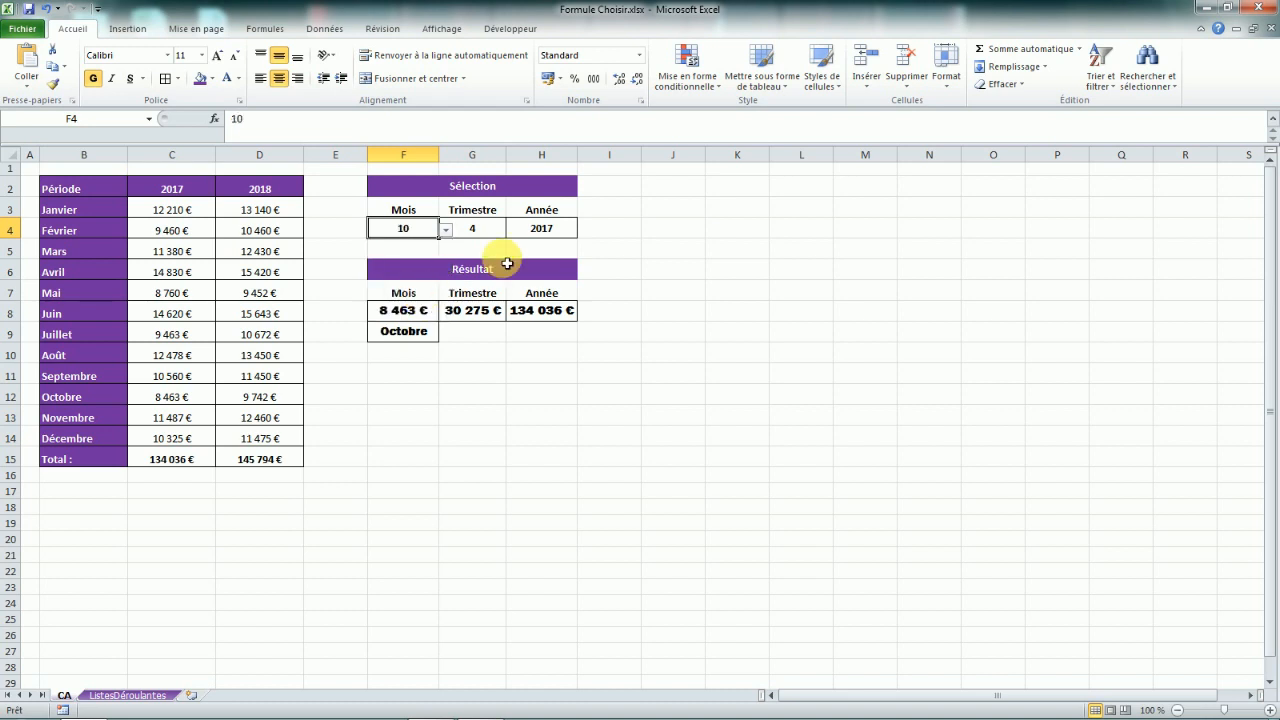
- Choose quarter 1 in G4 and select C3:C5 to compare their sum with the quarterly result
click(469, 231)
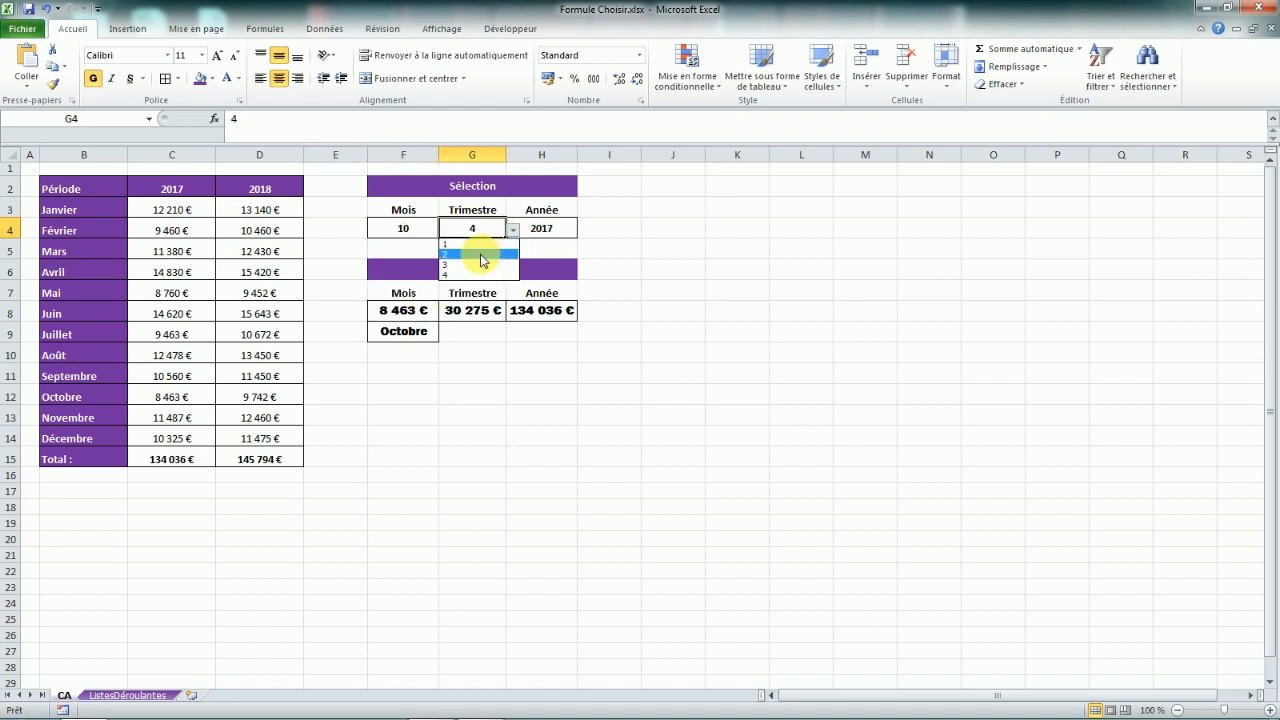
click(482, 245)
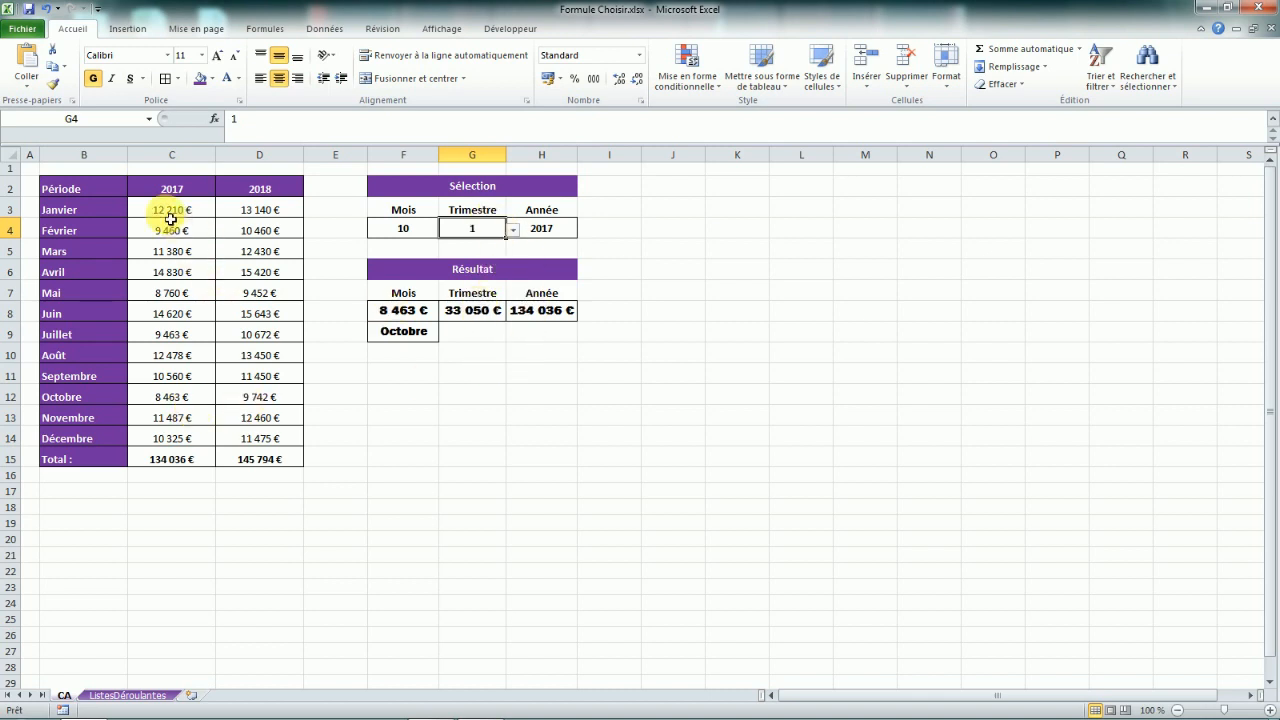
drag(177, 209, 172, 251)
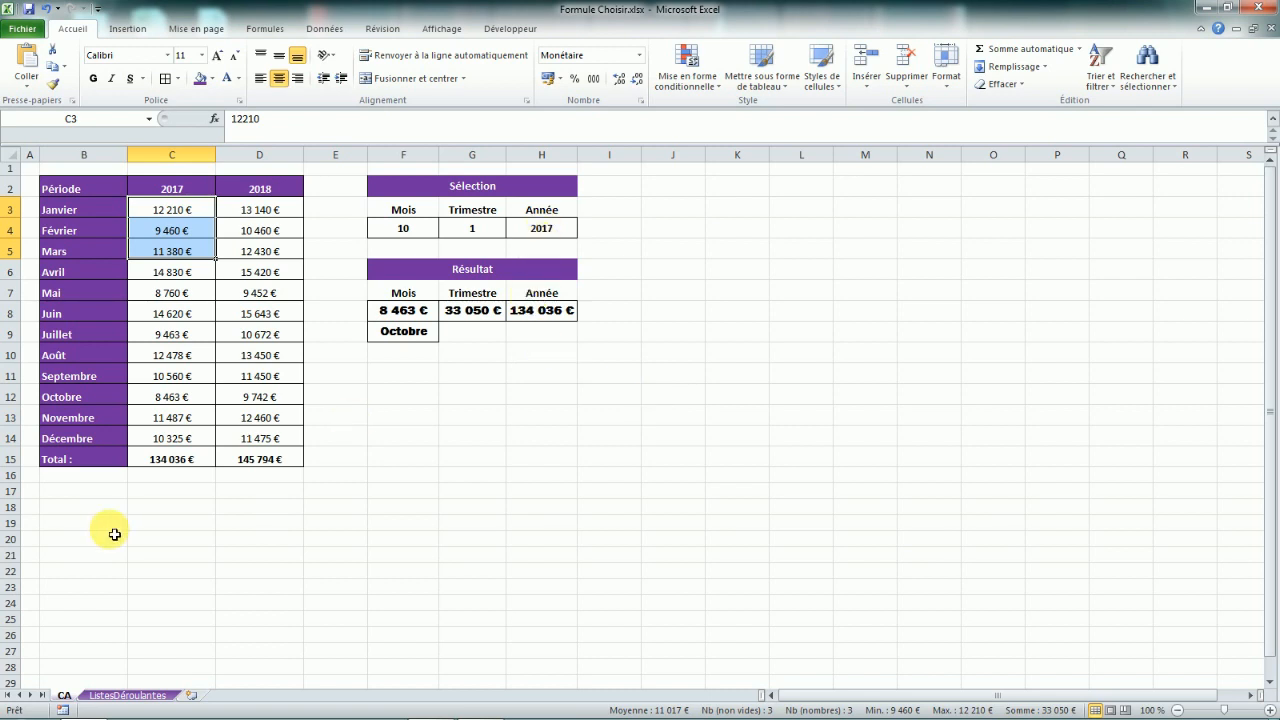
- Set the selected year in H4 to 2018 and the month in F4 to 5
click(556, 241)
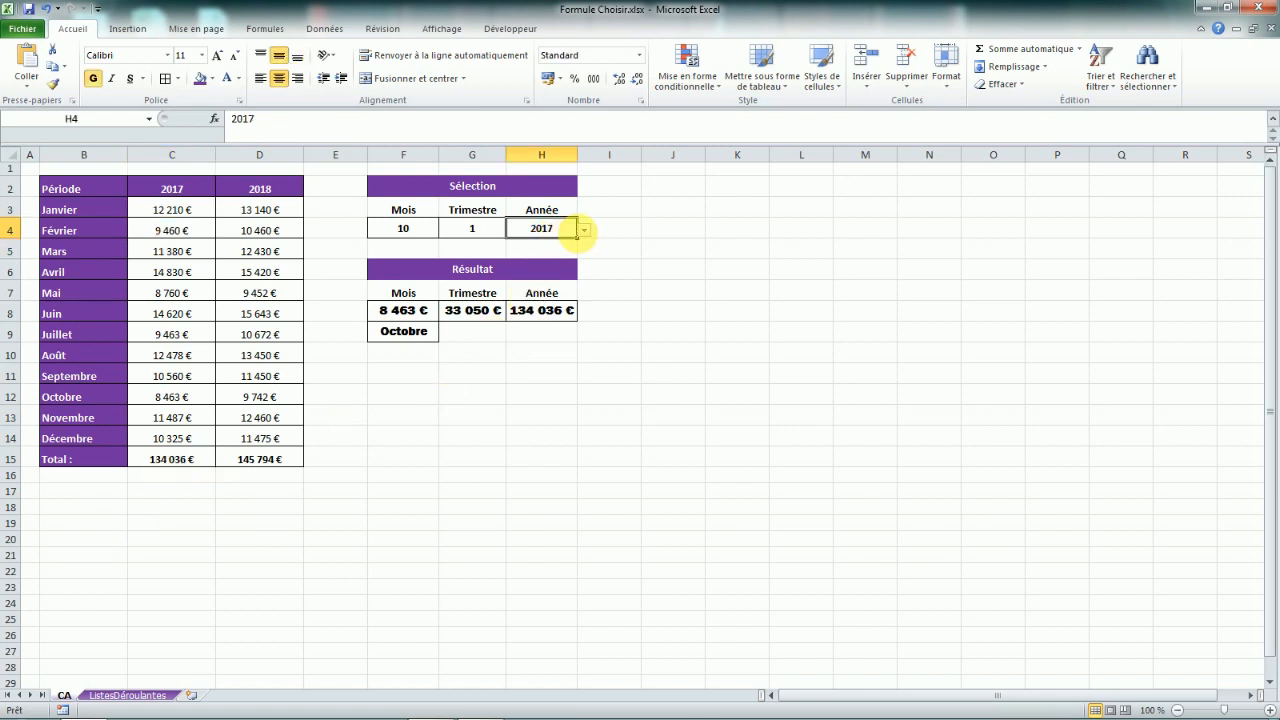
click(585, 229)
click(556, 254)
click(415, 232)
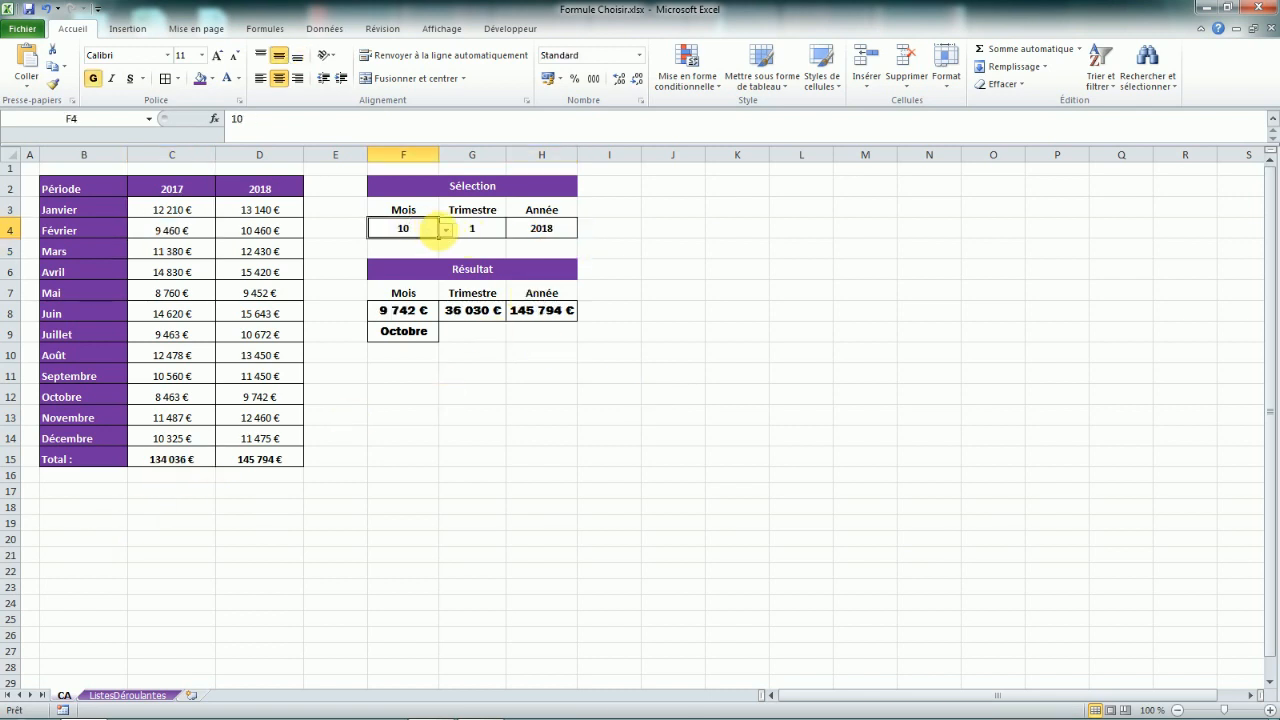
click(446, 230)
click(390, 244)
- Choose quarter 2 in G4, then check the monthly result against D7 and the quarterly result against D6:D8
click(472, 229)
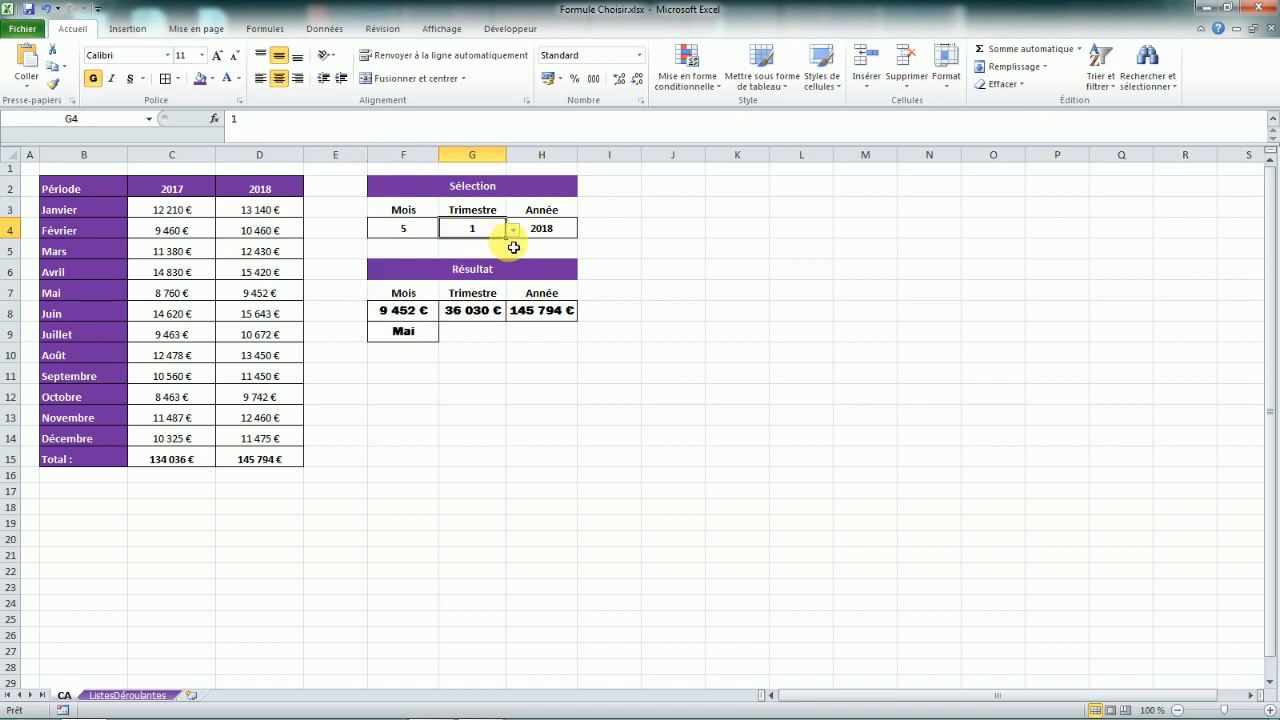
click(512, 230)
click(476, 255)
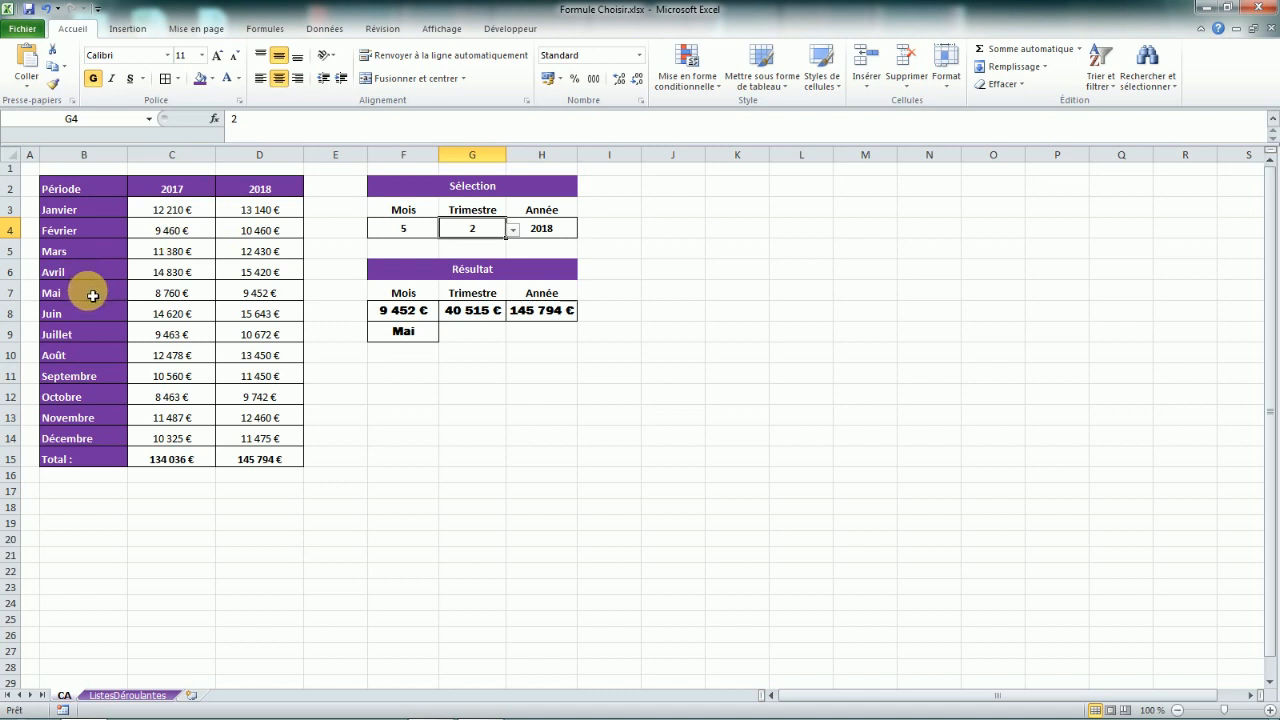
click(282, 291)
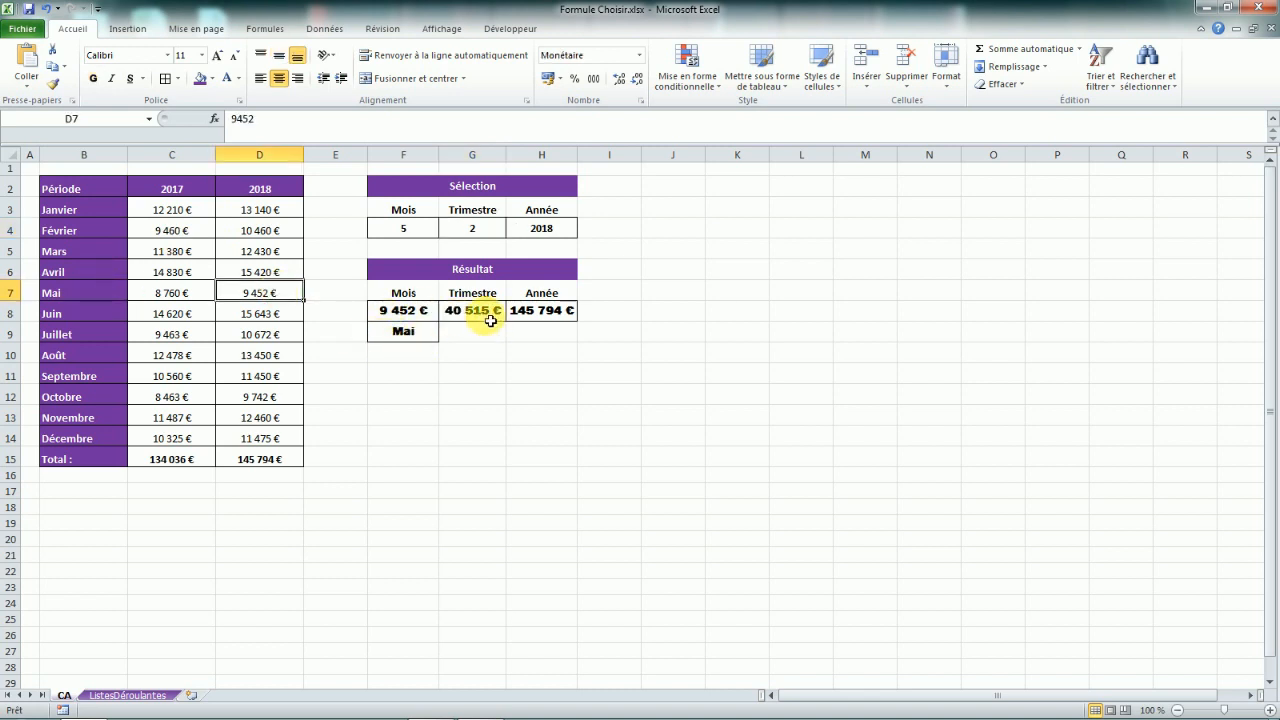
drag(263, 274, 263, 313)
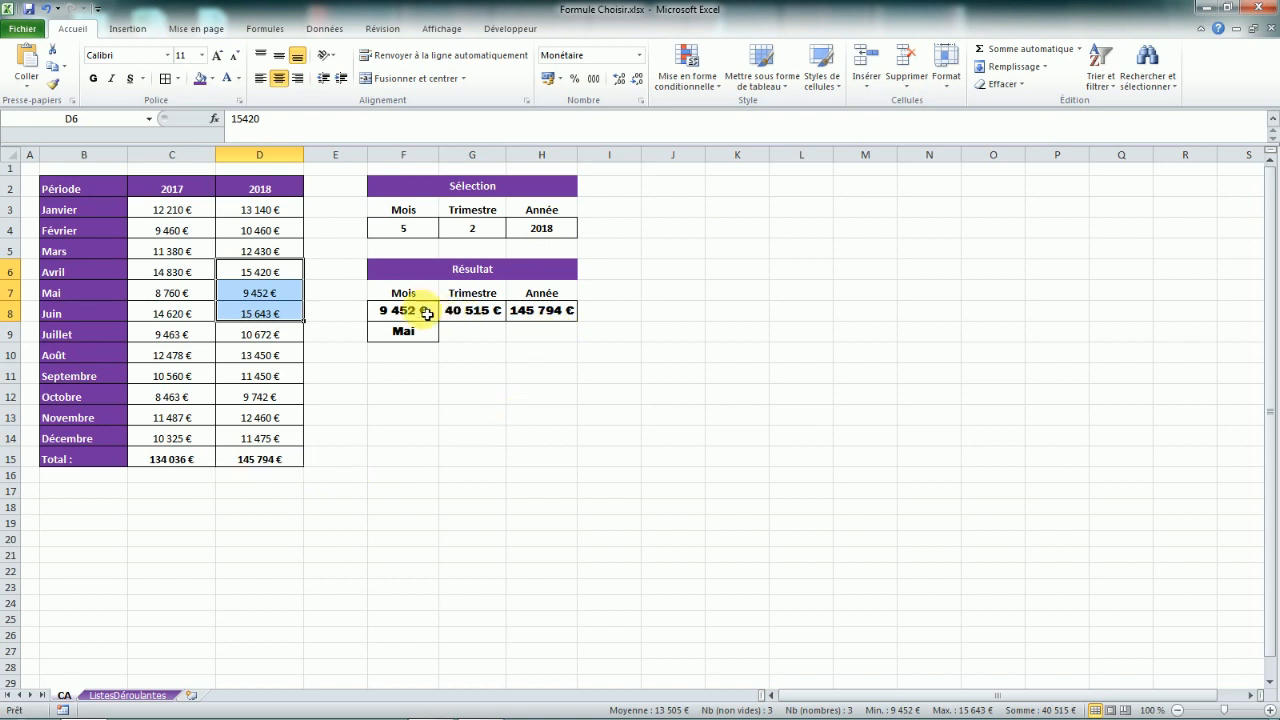
- Review the nested SI and CHOISIR formulas behind the monthly result in F8 and the quarterly result in G8
click(383, 315)
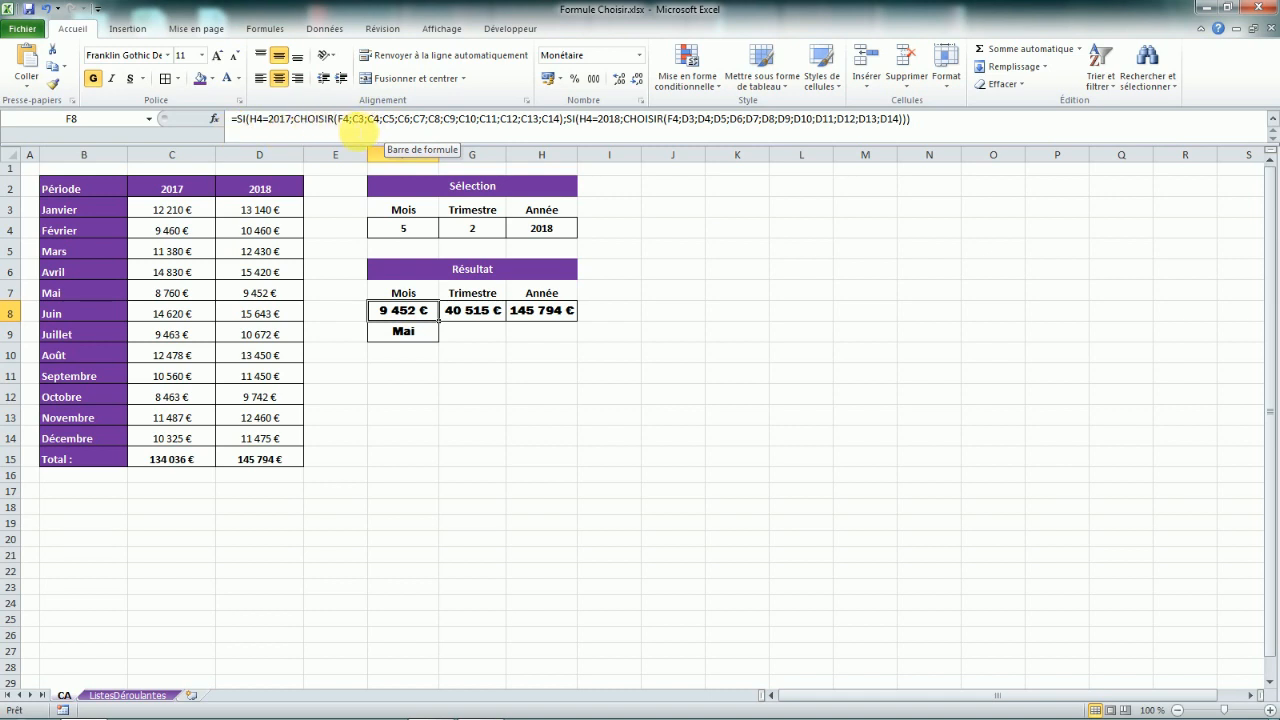
click(378, 119)
key(Escape)
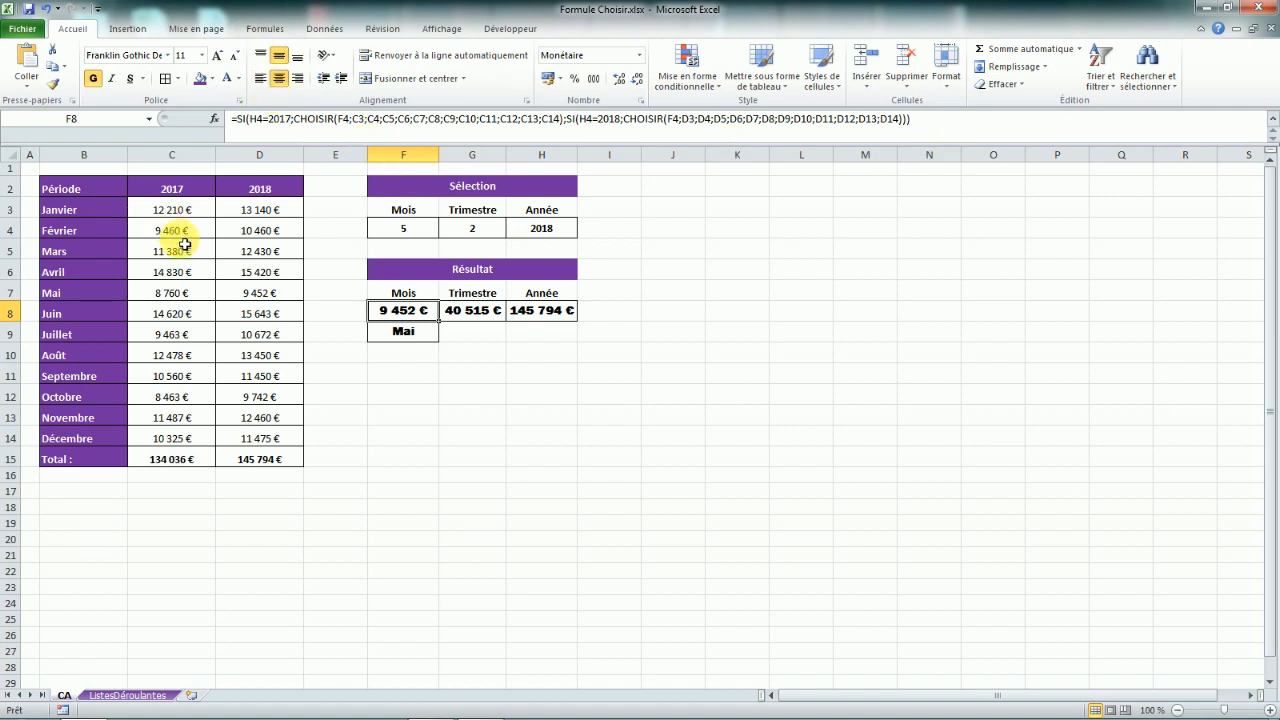
click(475, 318)
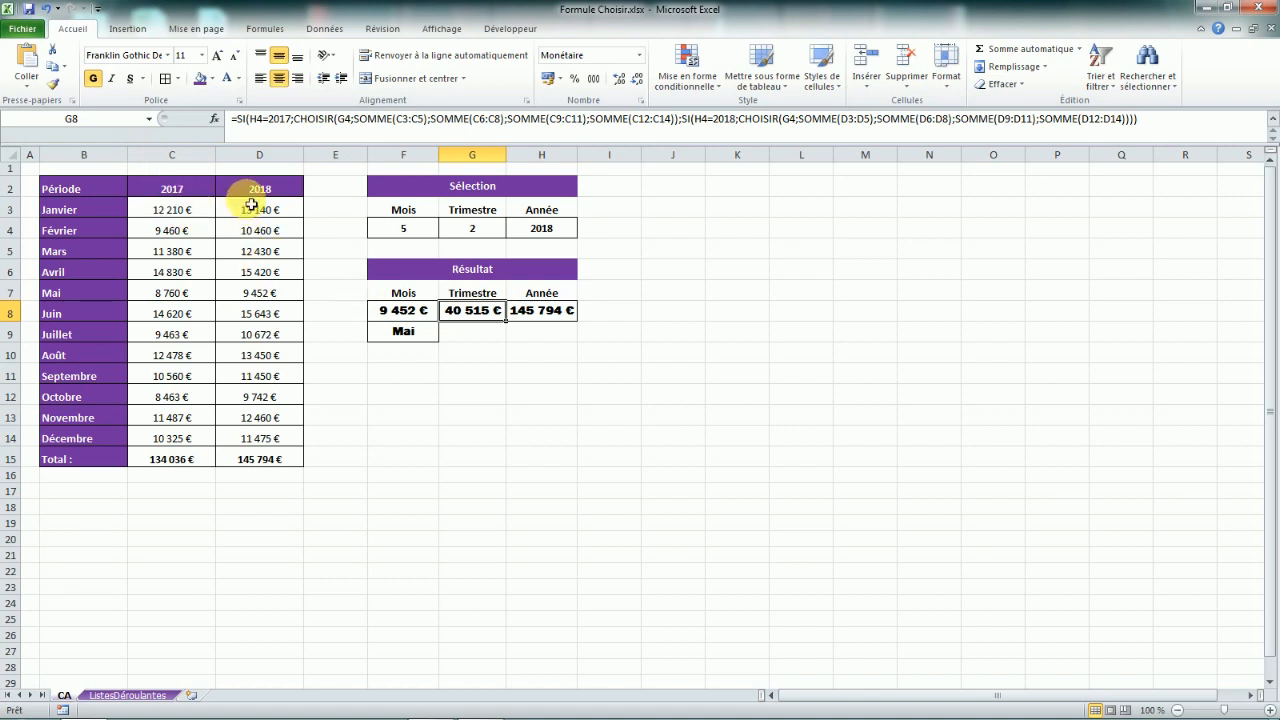
key(Return)
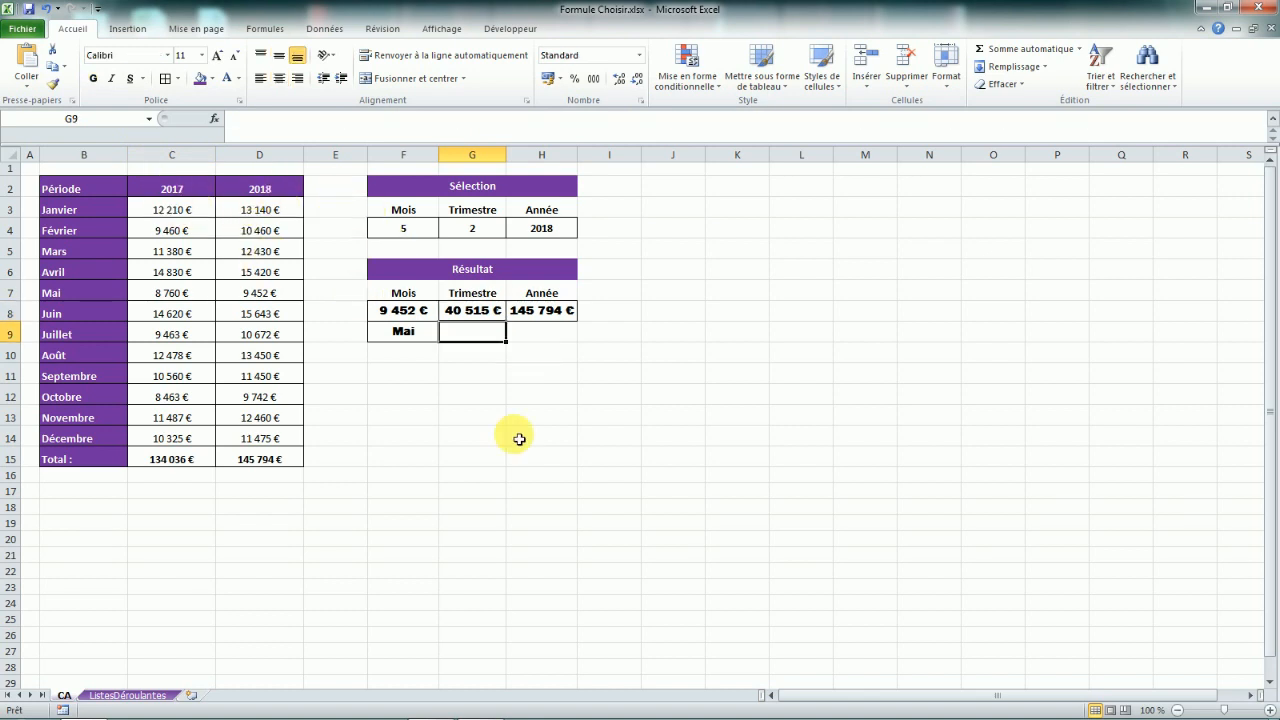